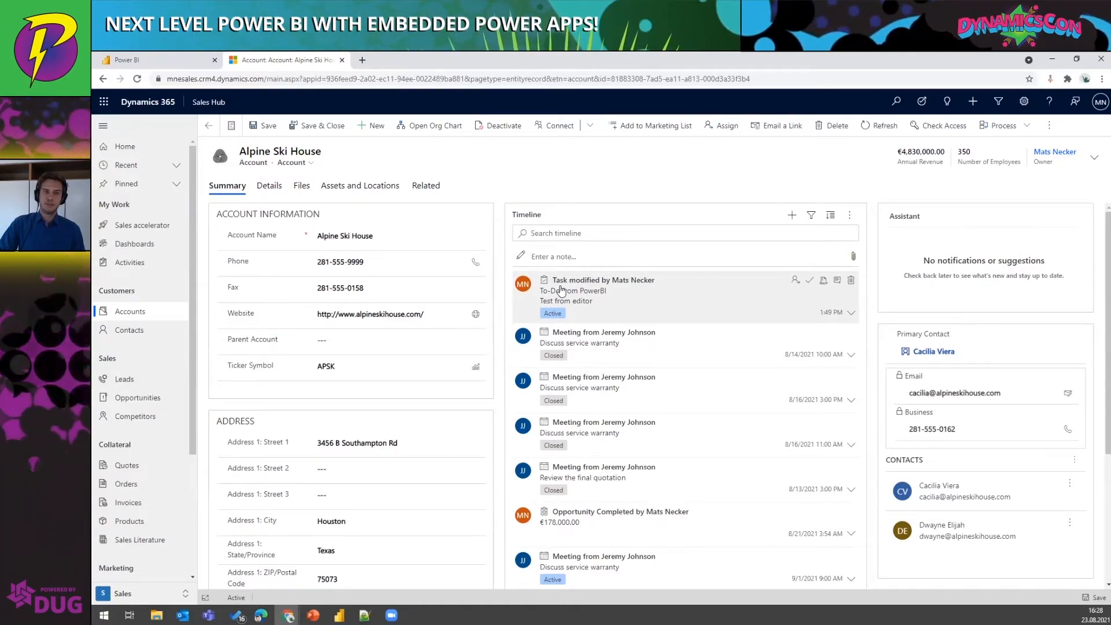
# Step: Review the open opportunities list and inspect the account record and timeline of A. Datum Corporation
pyautogui.click(356, 280)
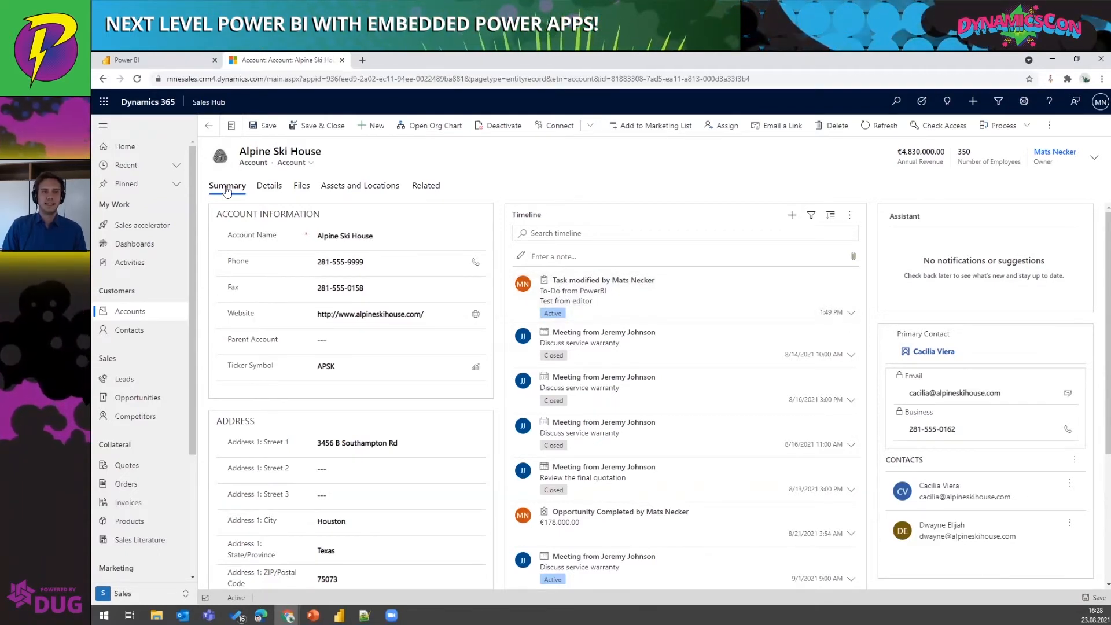
pyautogui.click(138, 400)
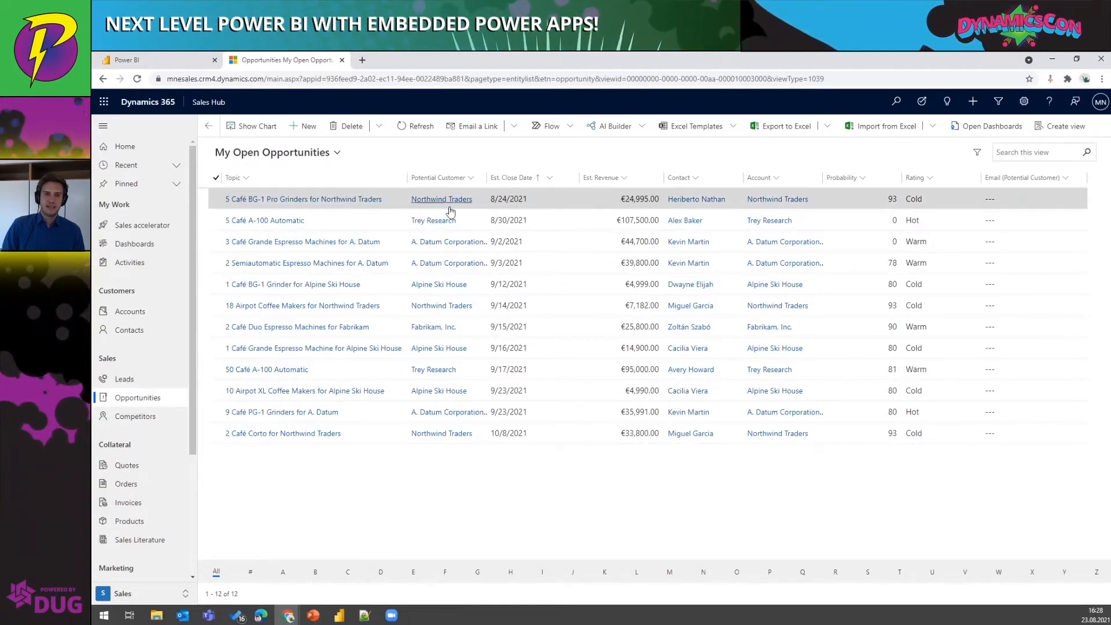
pyautogui.click(445, 242)
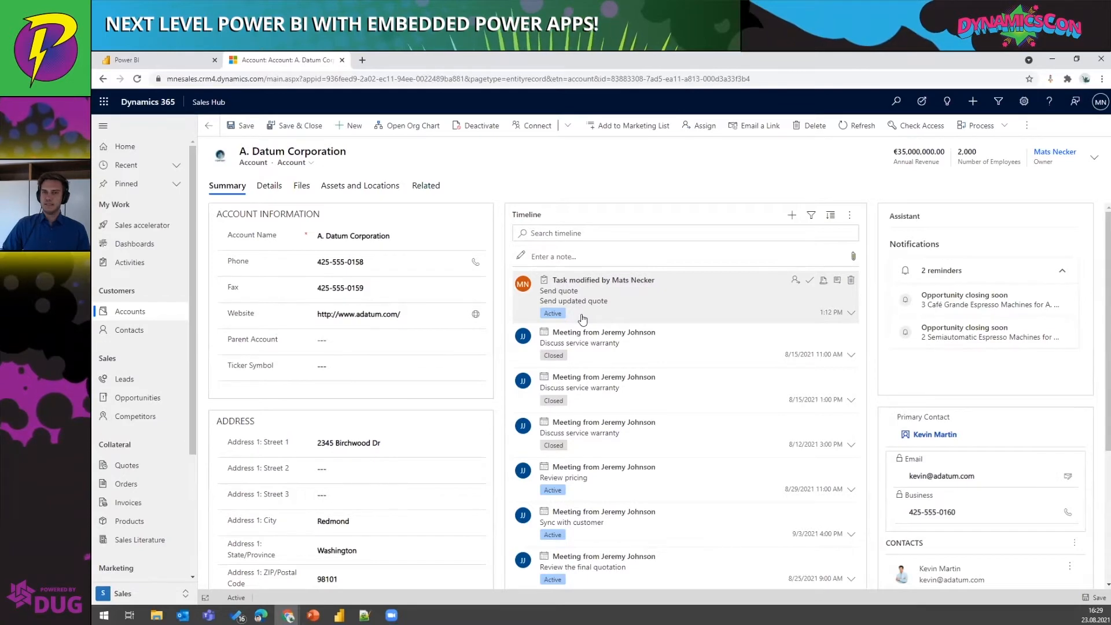
# Step: Switch to Power BI Desktop, dismiss the publishing message and examine the relationships between the account, opportunity and systemuser tables
pyautogui.click(168, 60)
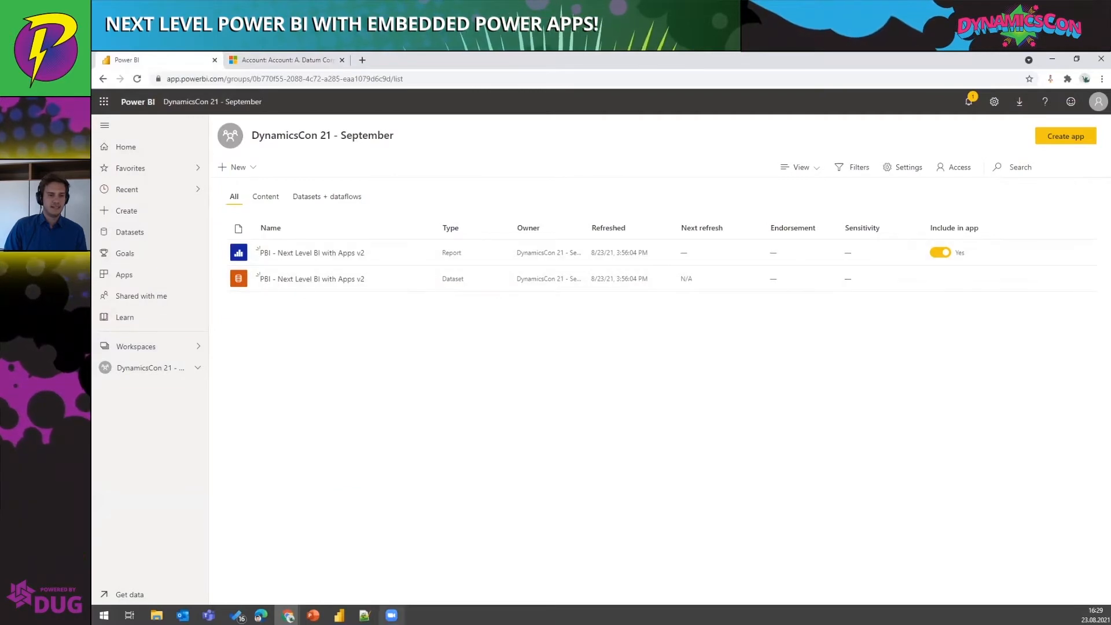
pyautogui.moveTo(339, 615)
pyautogui.click(333, 555)
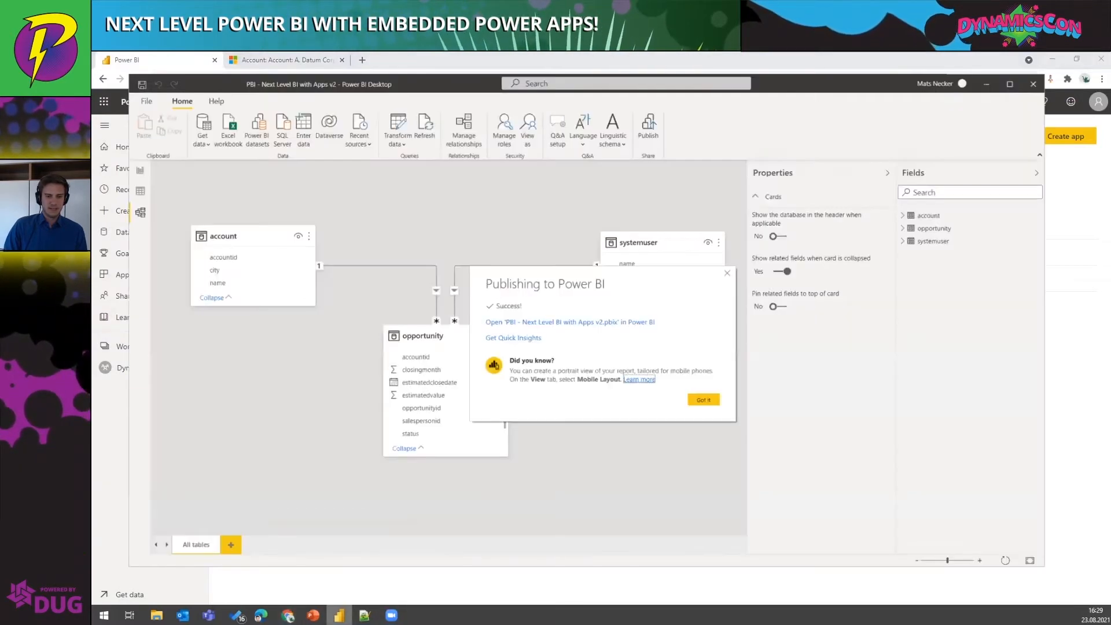
pyautogui.click(729, 274)
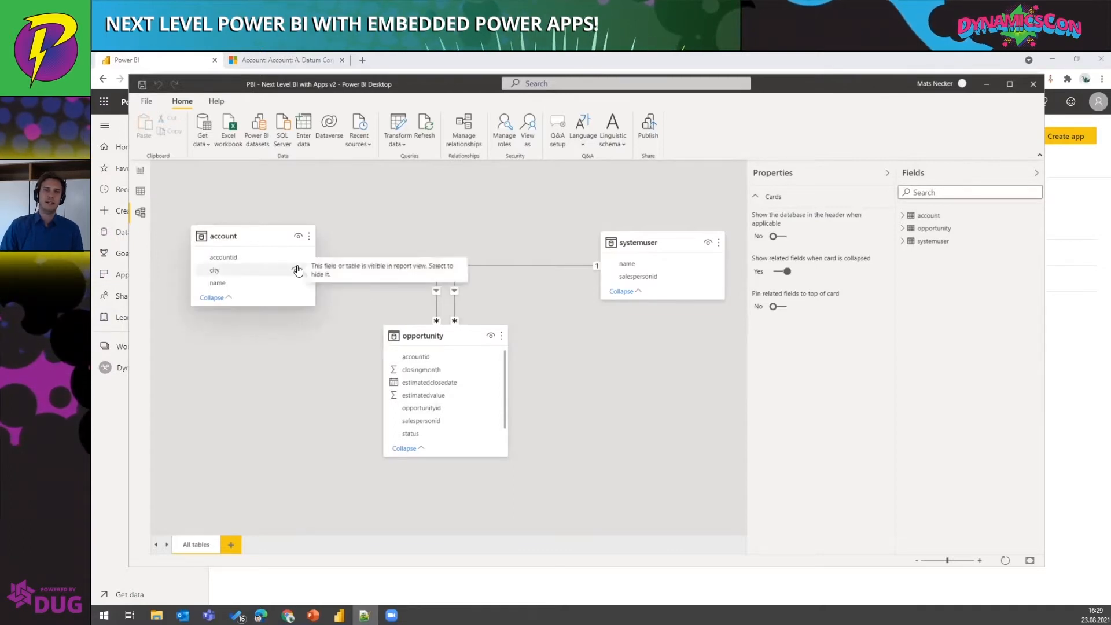
pyautogui.click(986, 84)
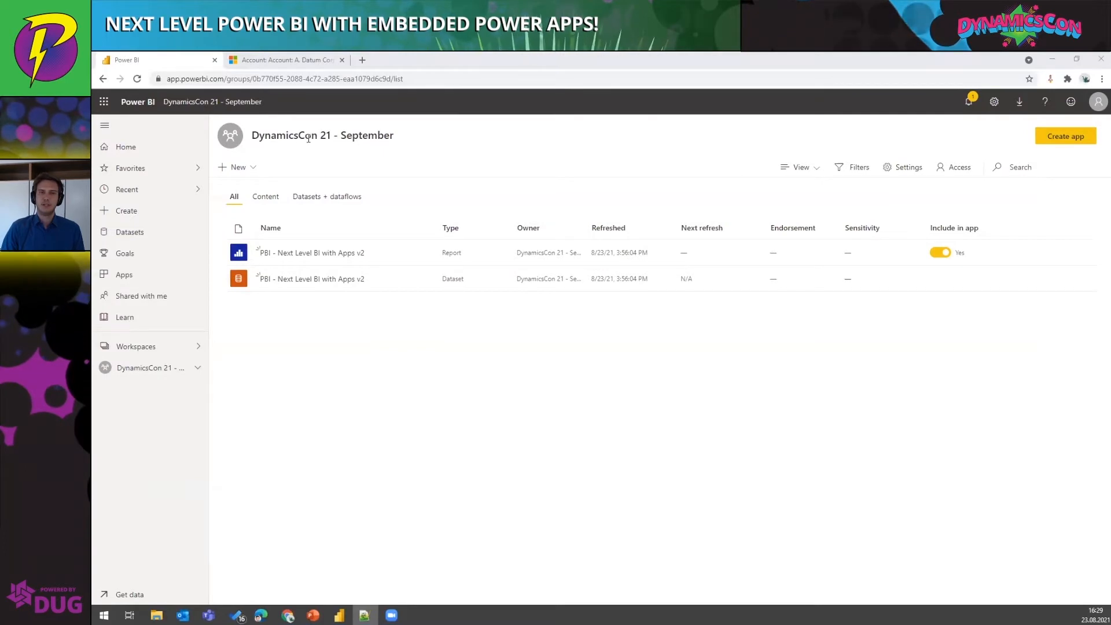
# Step: Open the published report PBI - Next Level BI with Apps v2 for editing and add an enlarged scatter chart
pyautogui.click(305, 253)
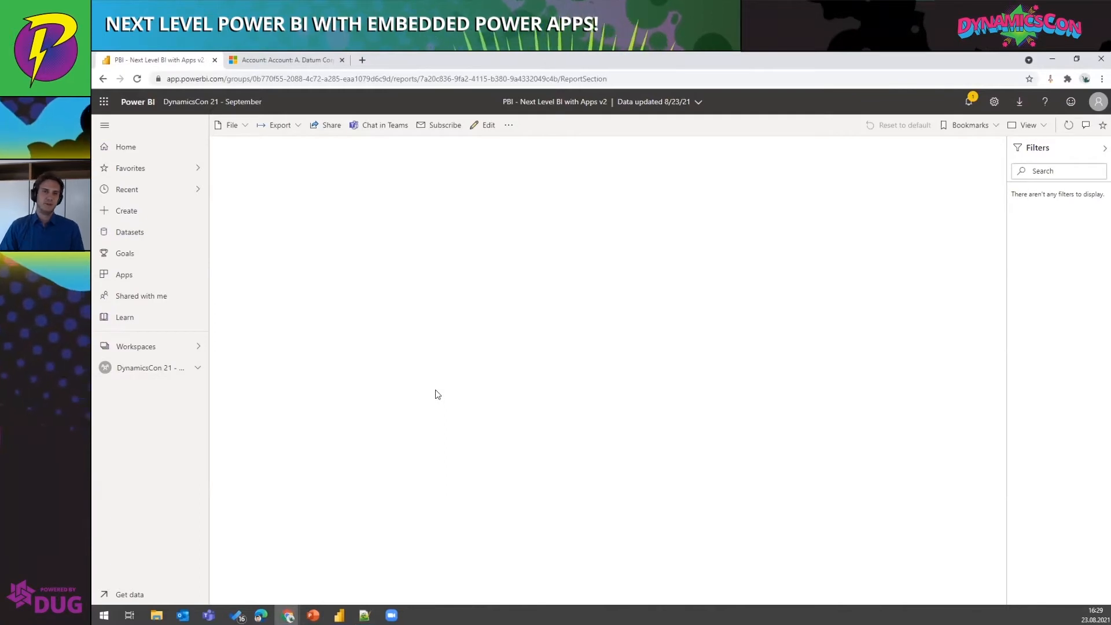
pyautogui.click(482, 128)
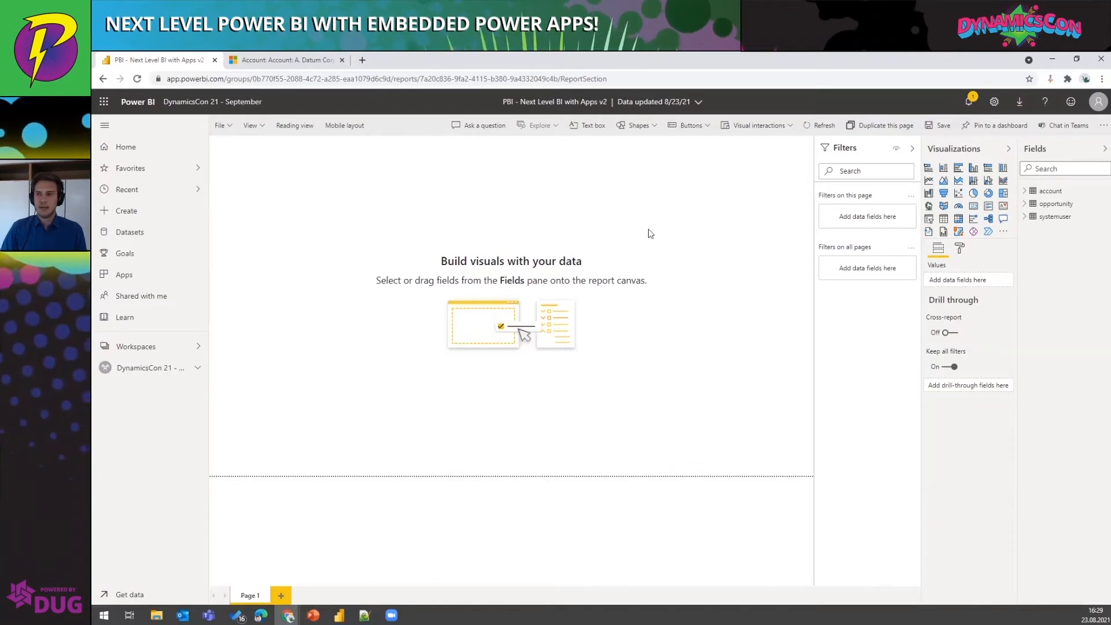
pyautogui.click(960, 198)
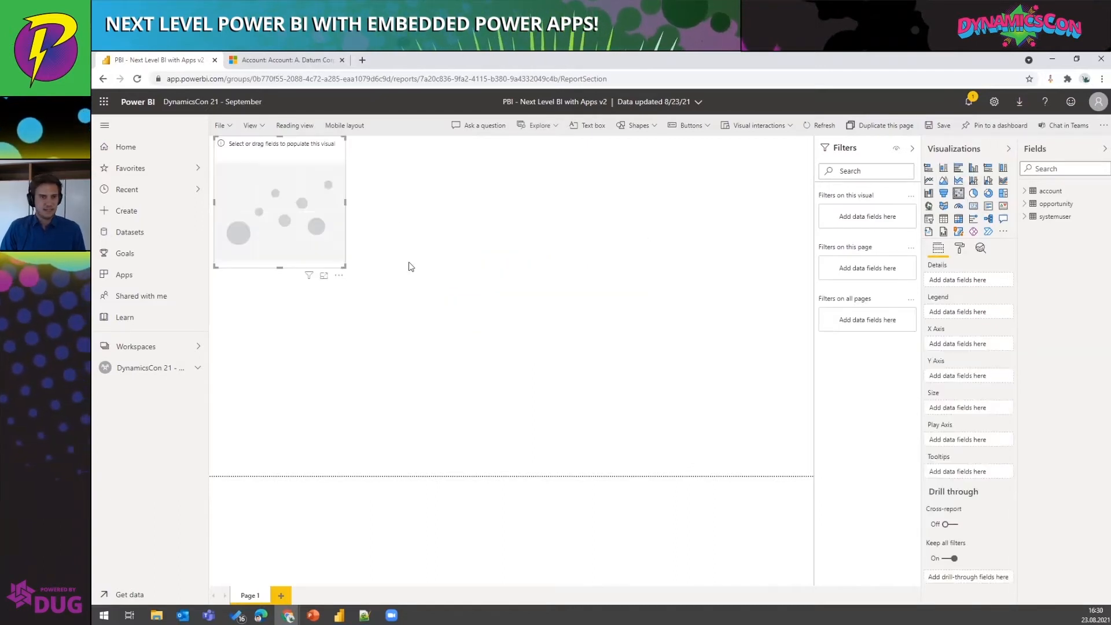
pyautogui.moveTo(347, 269); pyautogui.dragTo(640, 377)
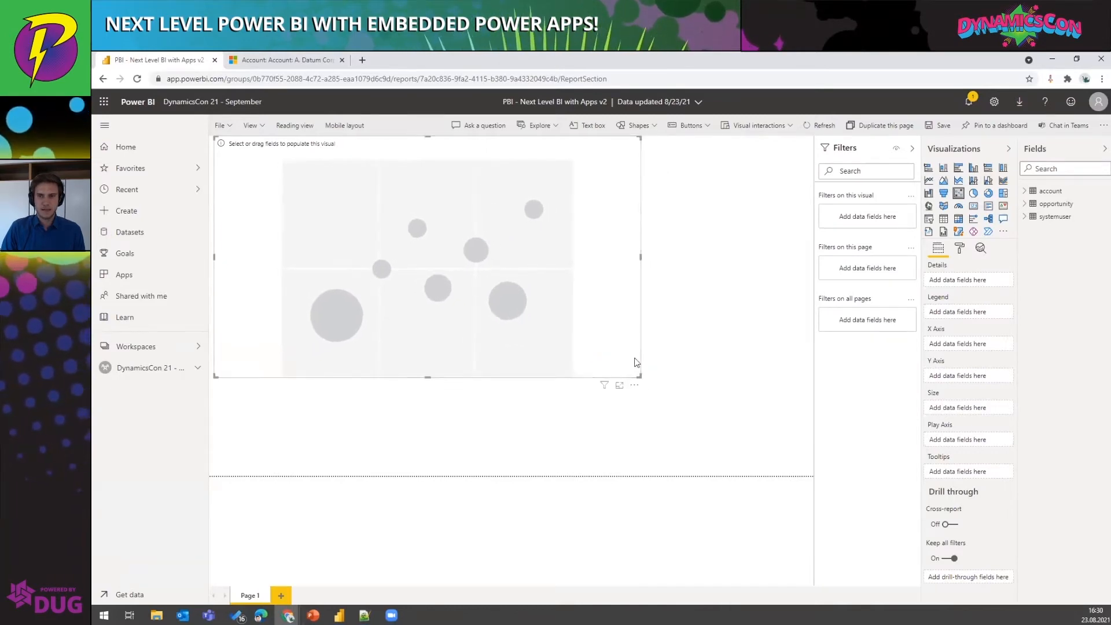
# Step: Put the opportunity's estimatedclosedate on the scatter chart's X axis, keeping only the Month level
pyautogui.click(1025, 203)
pyautogui.click(1024, 191)
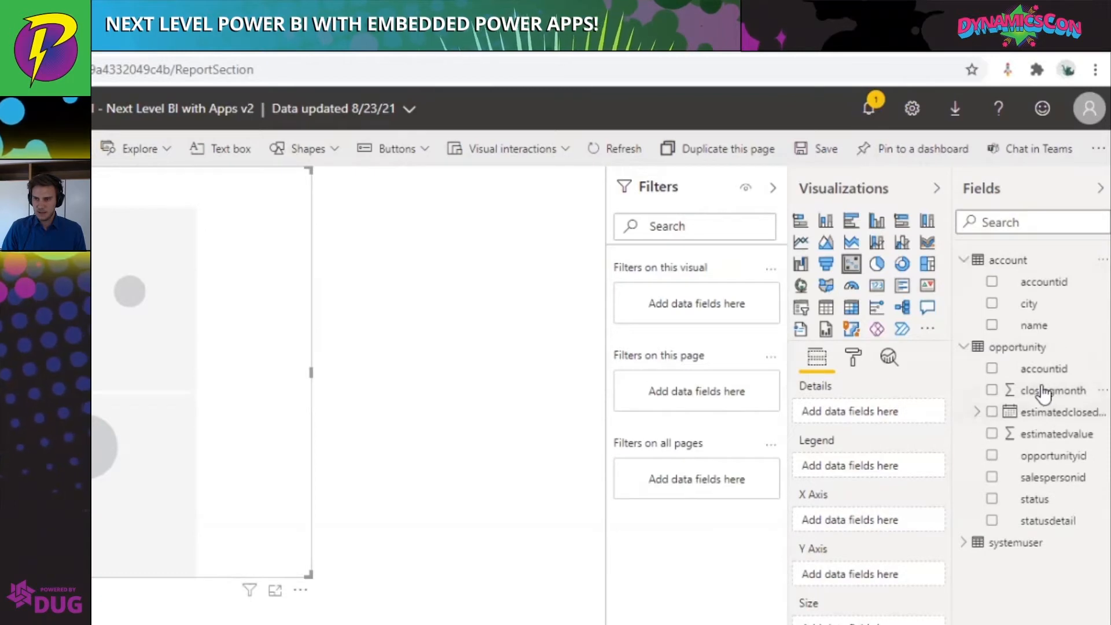
pyautogui.moveTo(1041, 393); pyautogui.dragTo(851, 512)
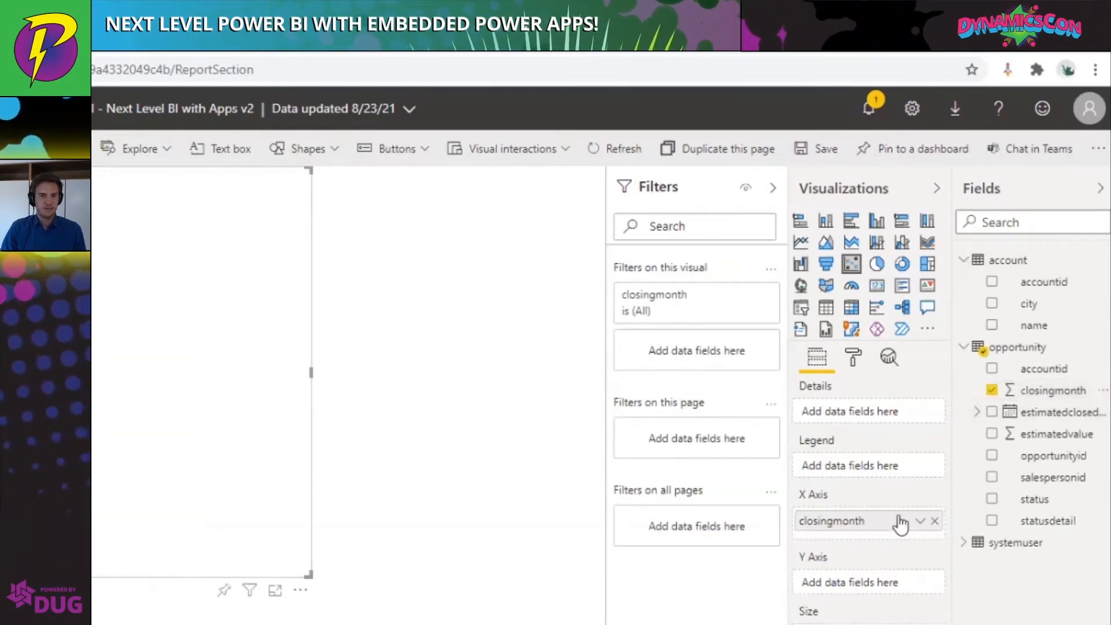
pyautogui.click(935, 521)
pyautogui.moveTo(1012, 413); pyautogui.dragTo(891, 522)
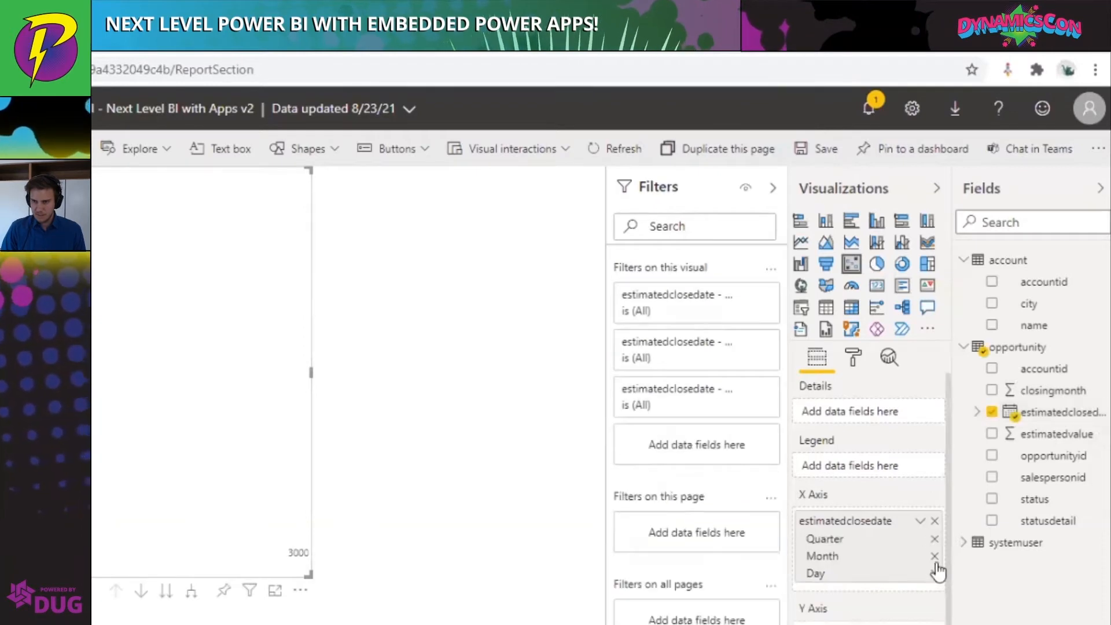
pyautogui.click(934, 539)
pyautogui.click(935, 556)
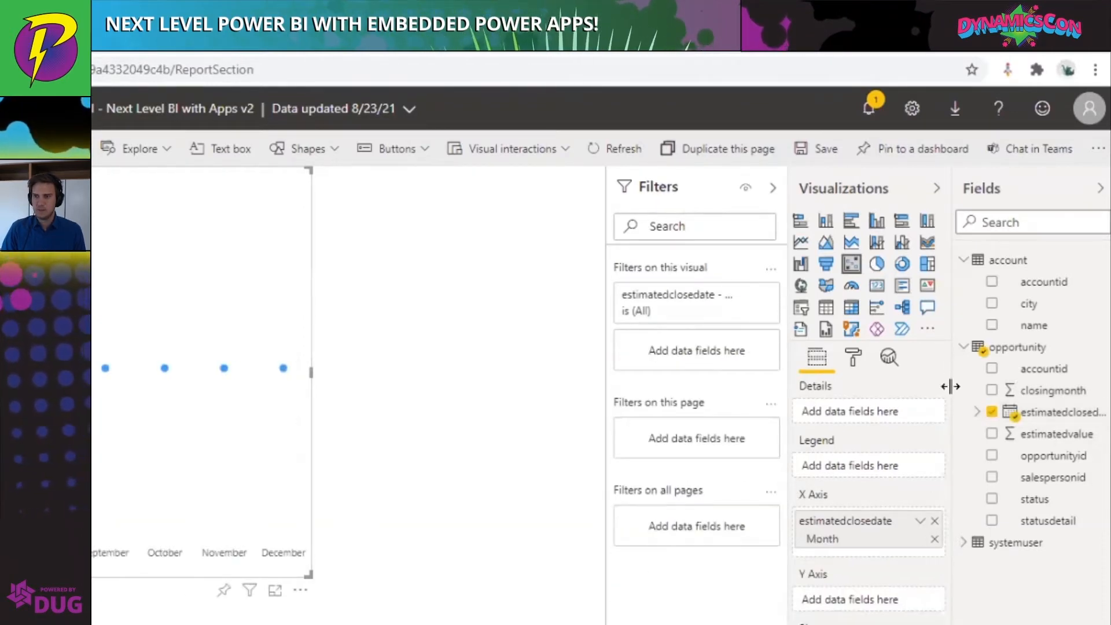
# Step: Assign the account name to the scatter chart's legend and estimatedvalue to both its bubble size and Y axis
pyautogui.moveTo(1032, 323); pyautogui.dragTo(840, 550)
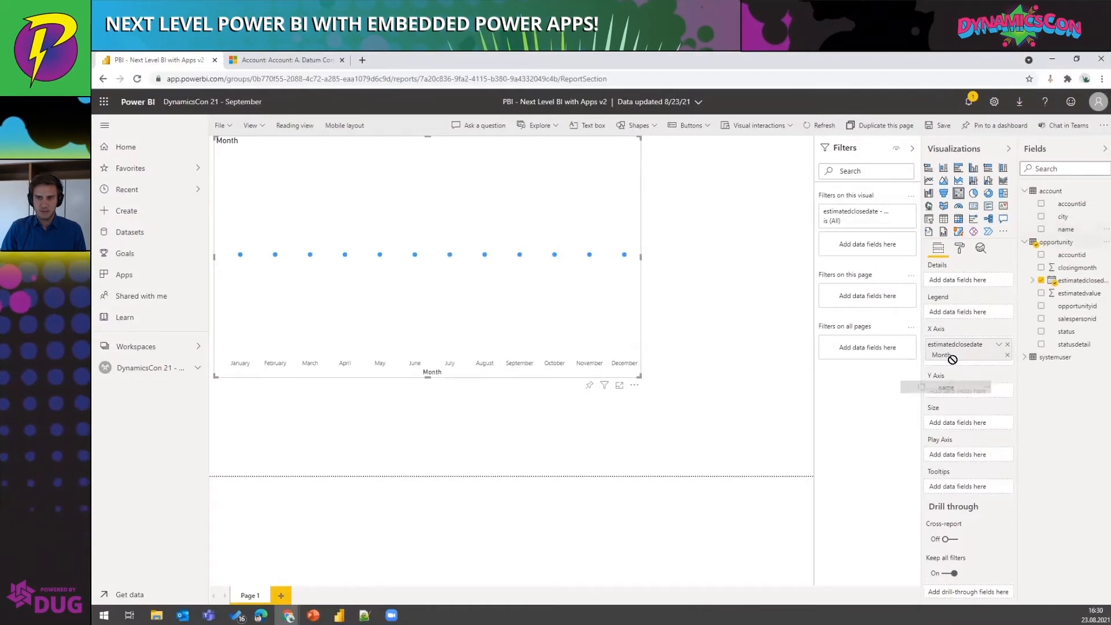
pyautogui.moveTo(952, 360); pyautogui.dragTo(962, 318)
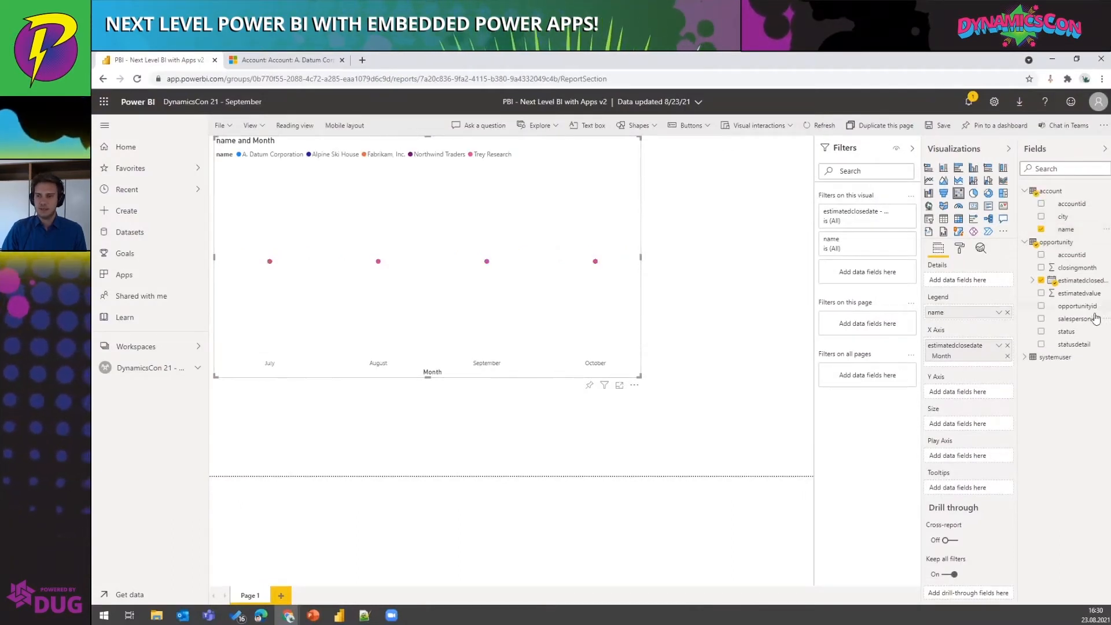
pyautogui.moveTo(1082, 296); pyautogui.dragTo(988, 427)
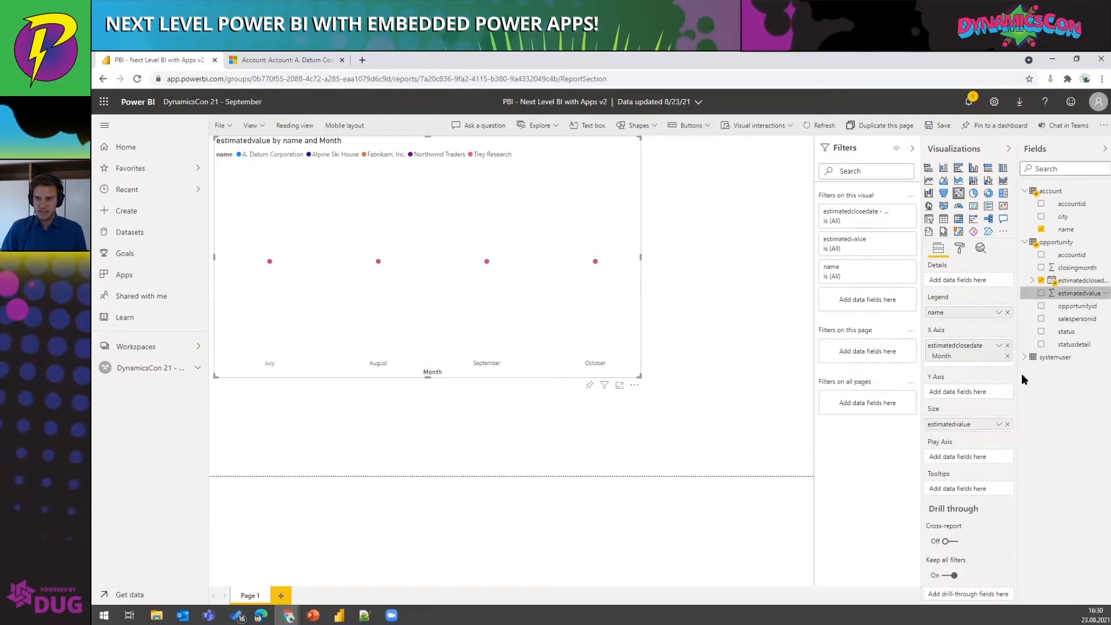
pyautogui.moveTo(1080, 298); pyautogui.dragTo(972, 393)
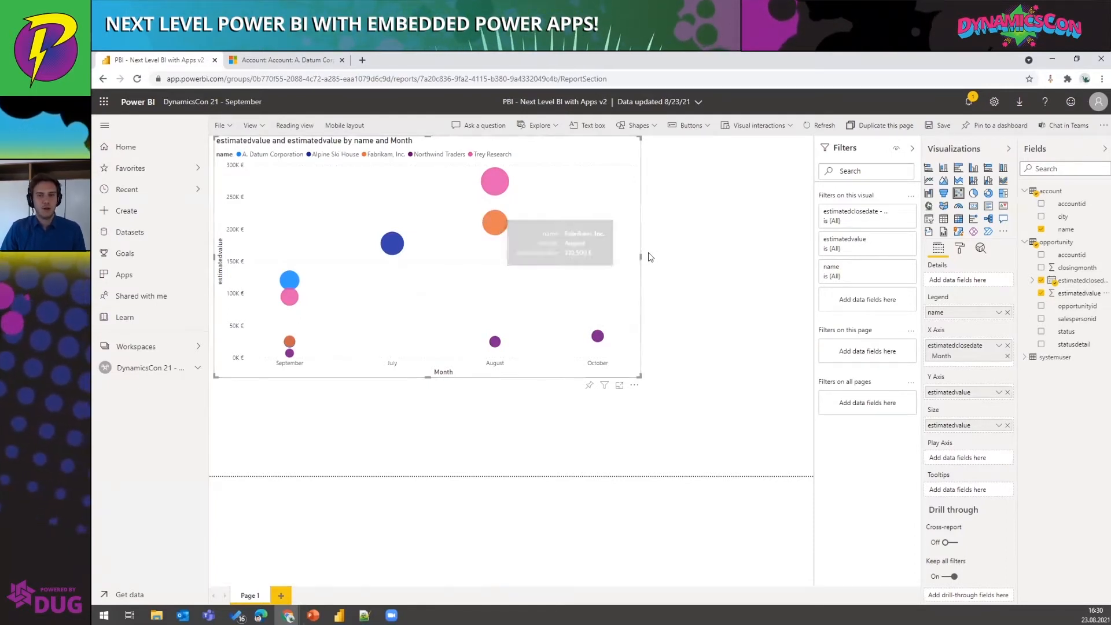
pyautogui.moveTo(640, 259)
pyautogui.mouseDown()
pyautogui.moveTo(624, 260)
pyautogui.moveTo(638, 260)
pyautogui.mouseUp()
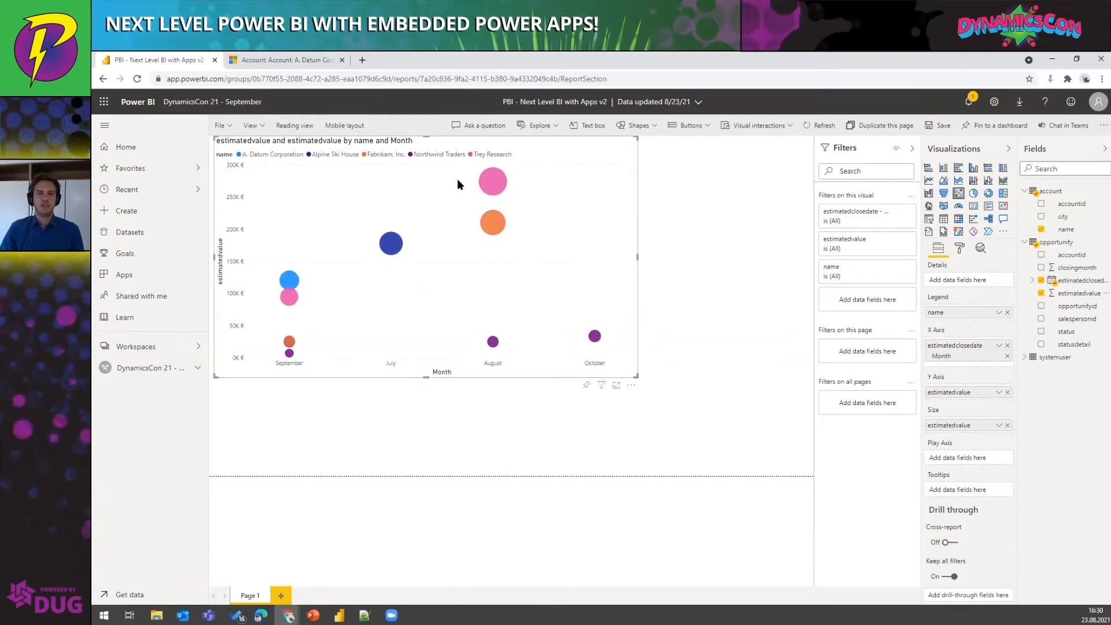
# Step: Check the chart's interactivity by highlighting individual bubbles, inspect the Alpine Ski House details, and clear the highlight
pyautogui.click(498, 186)
pyautogui.click(494, 225)
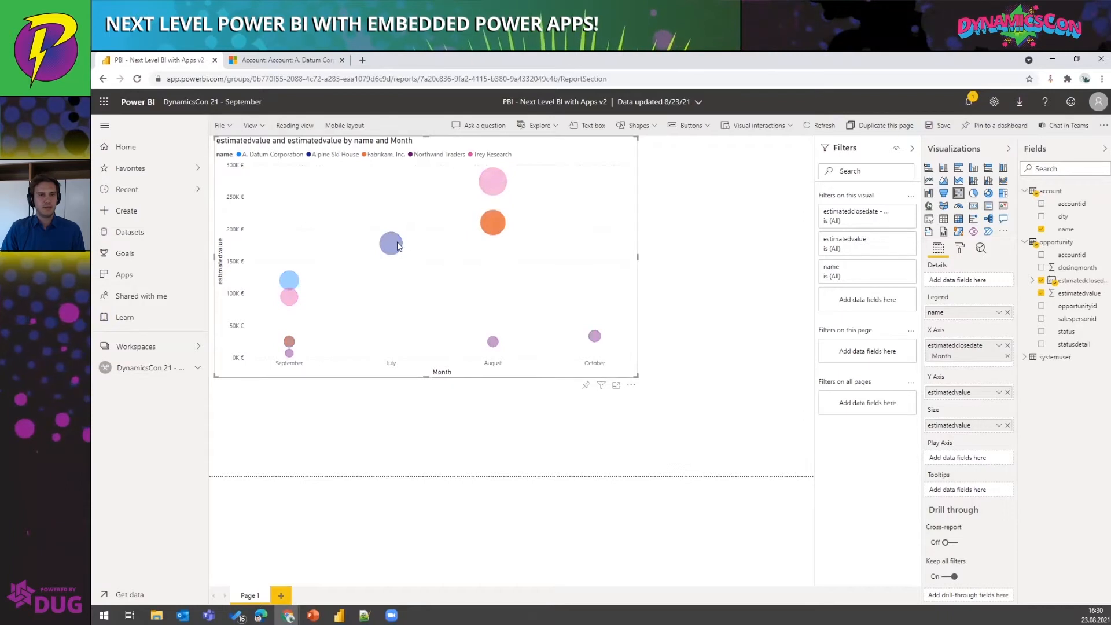
pyautogui.click(395, 247)
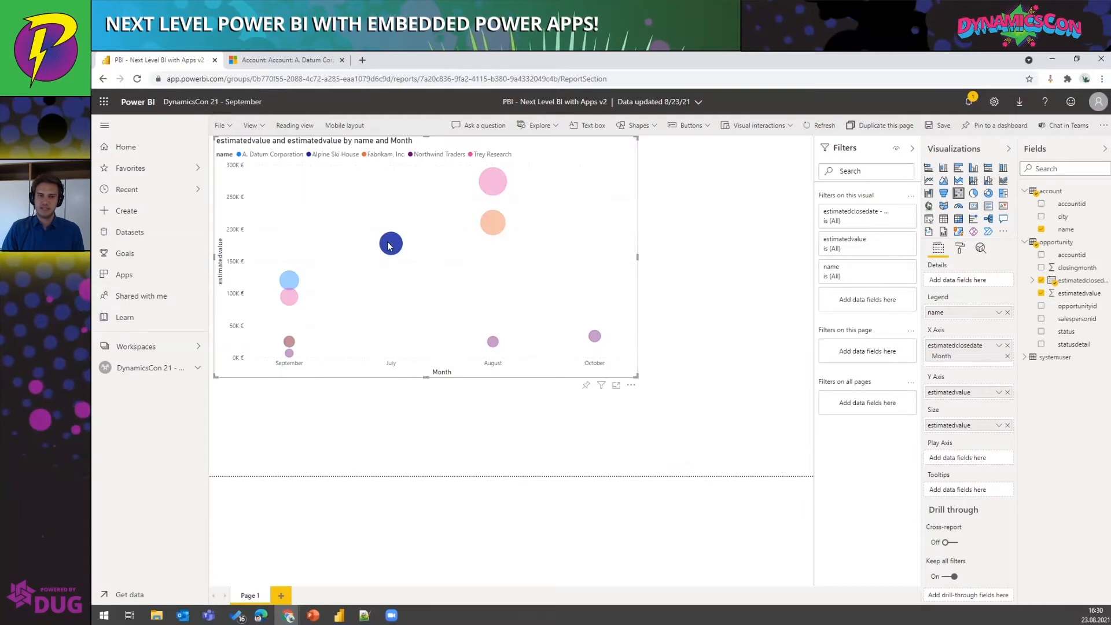
pyautogui.moveTo(388, 246)
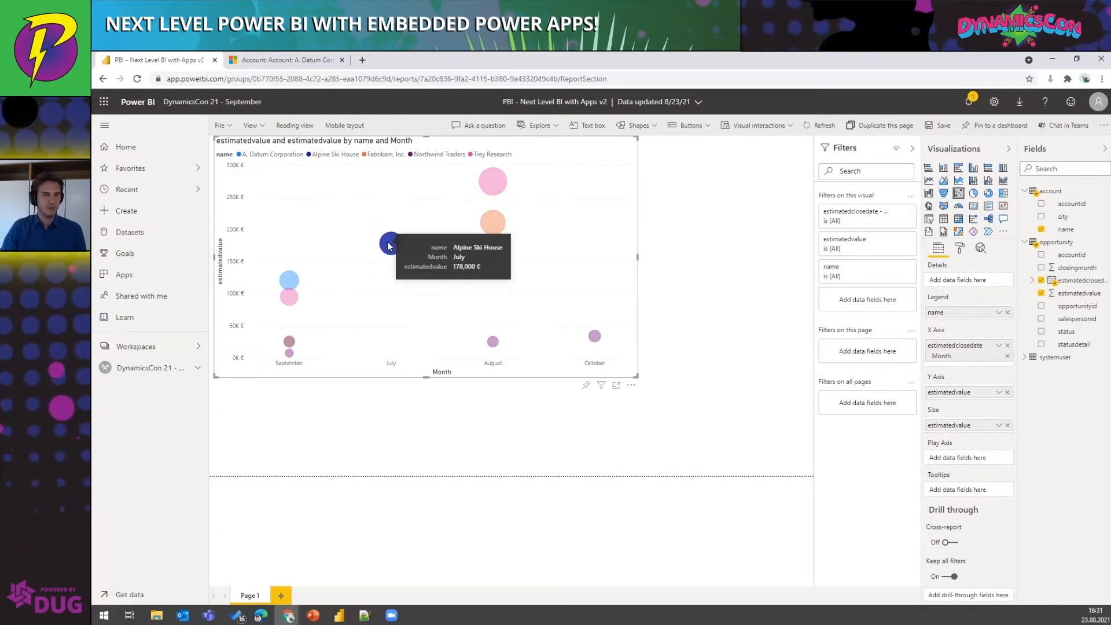
pyautogui.click(388, 246)
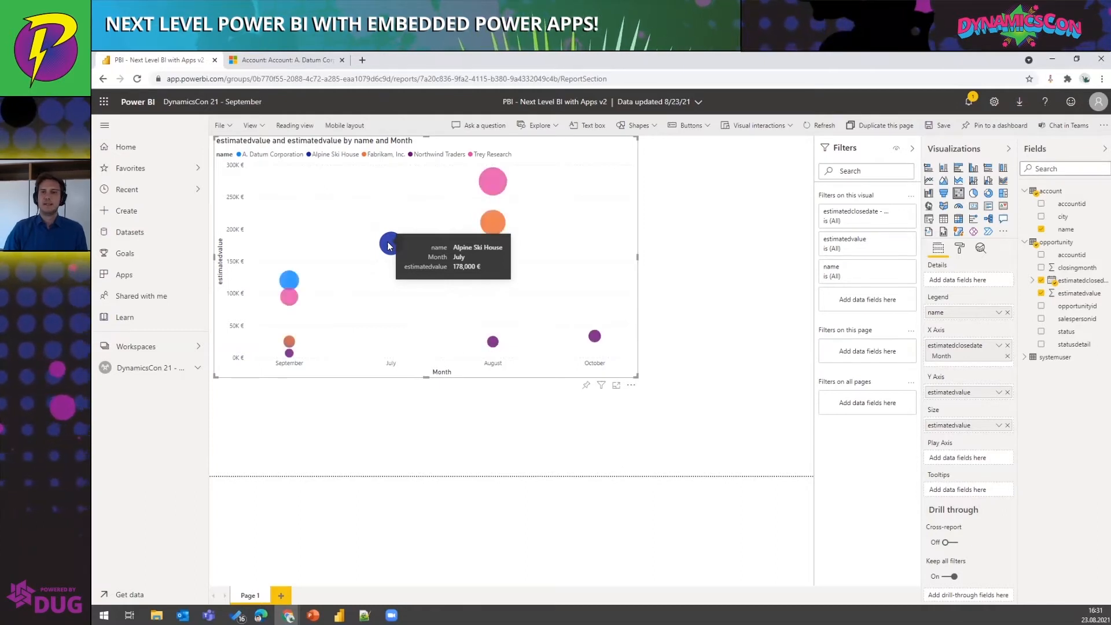
# Step: Add a Power Apps for Power BI visual to the page and move it to the page's upper-right corner
pyautogui.click(737, 278)
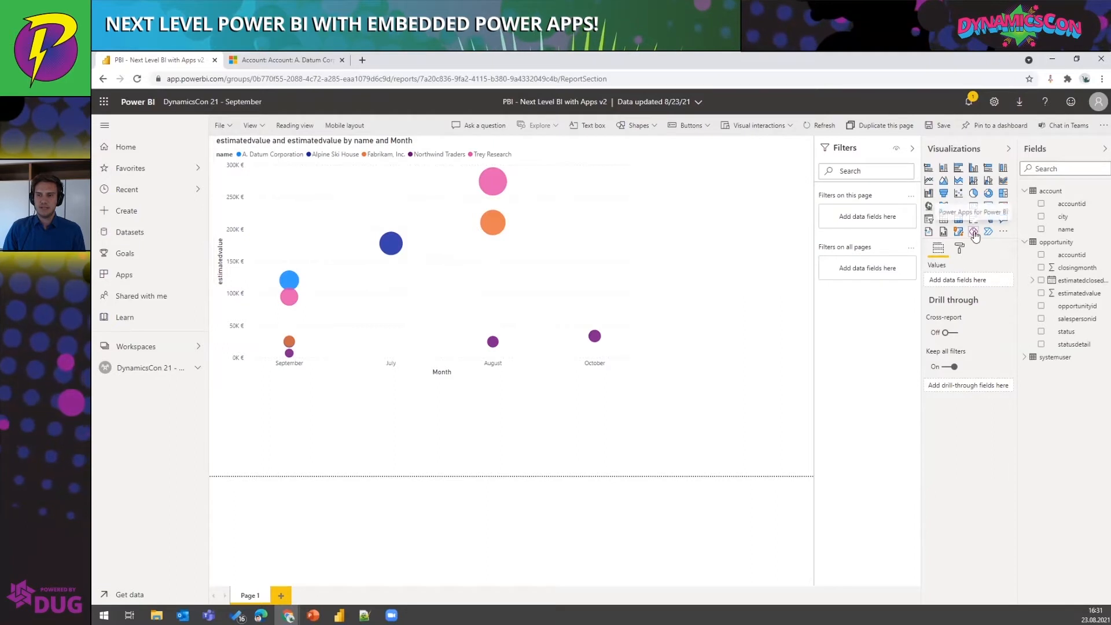
pyautogui.press('ctrl')
pyautogui.press('ctrl')
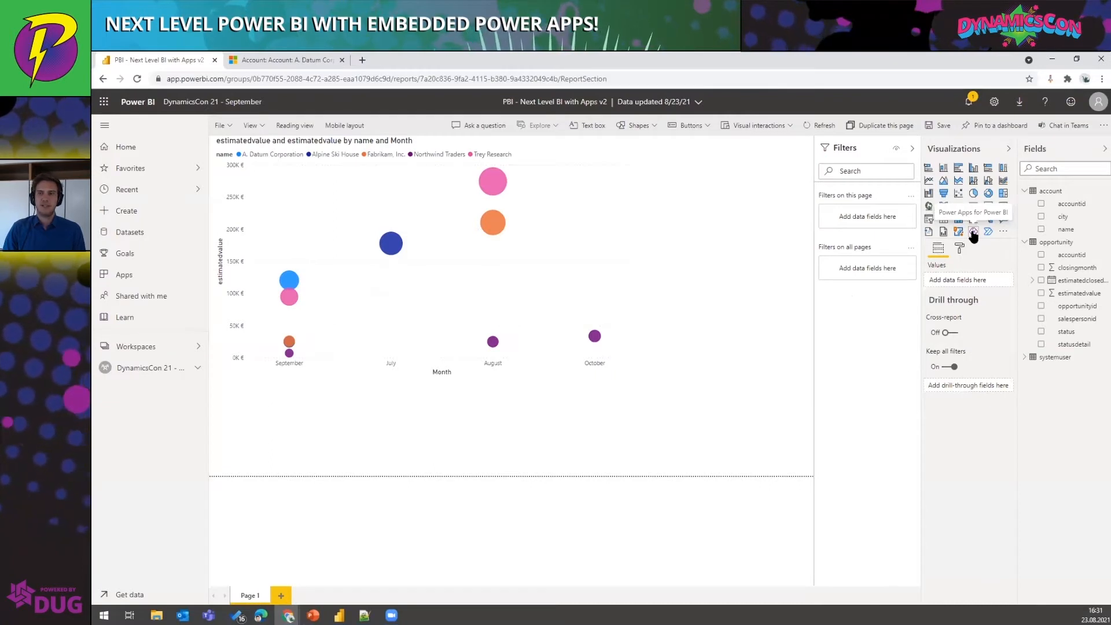
pyautogui.click(974, 232)
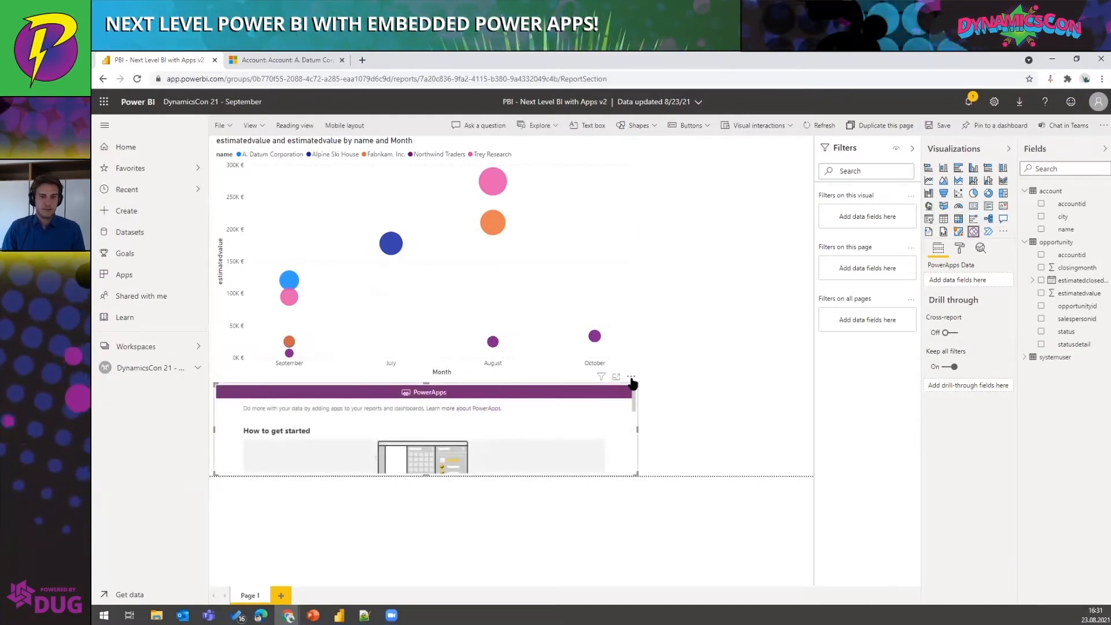
pyautogui.moveTo(632, 380); pyautogui.dragTo(814, 139)
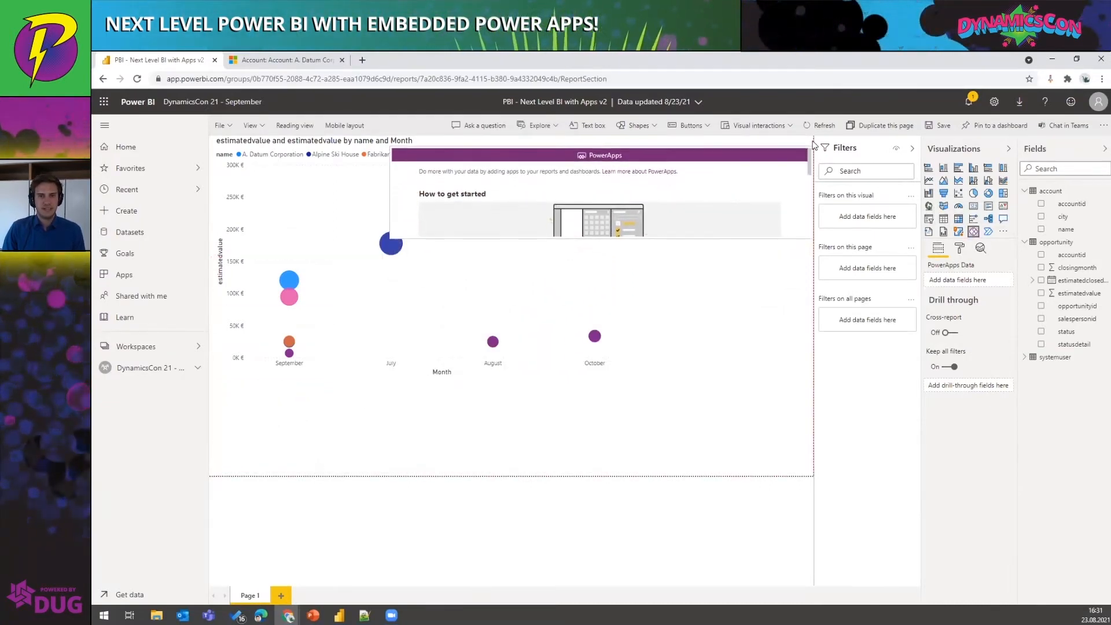
# Step: Narrow the Power Apps visual to the free space beside the scatter chart and extend it down to the page's lower edge
pyautogui.click(390, 192)
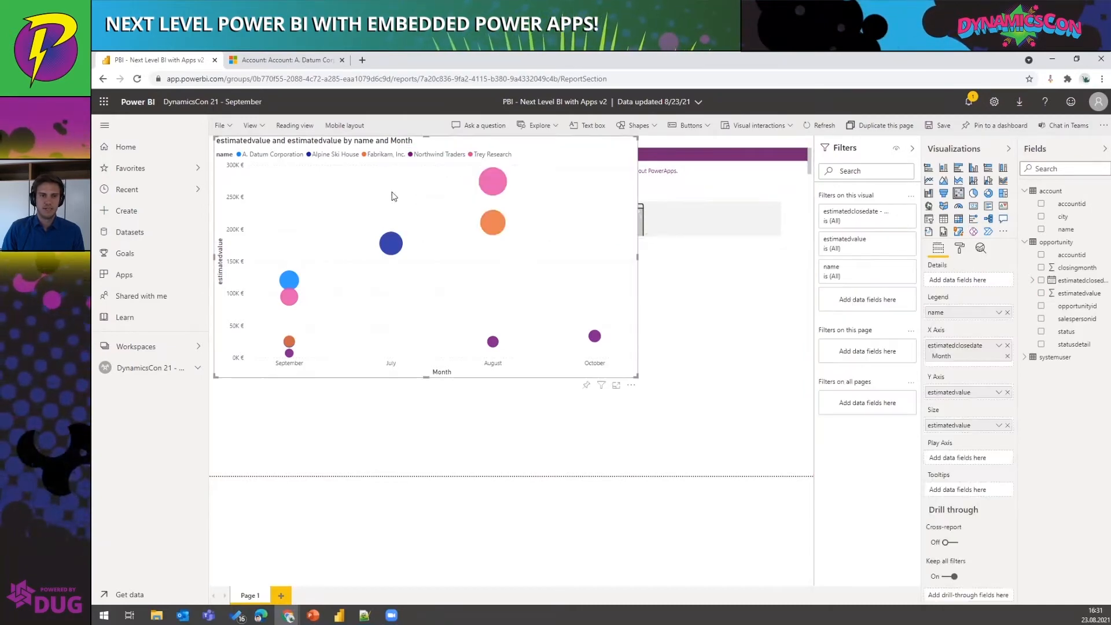
pyautogui.click(666, 162)
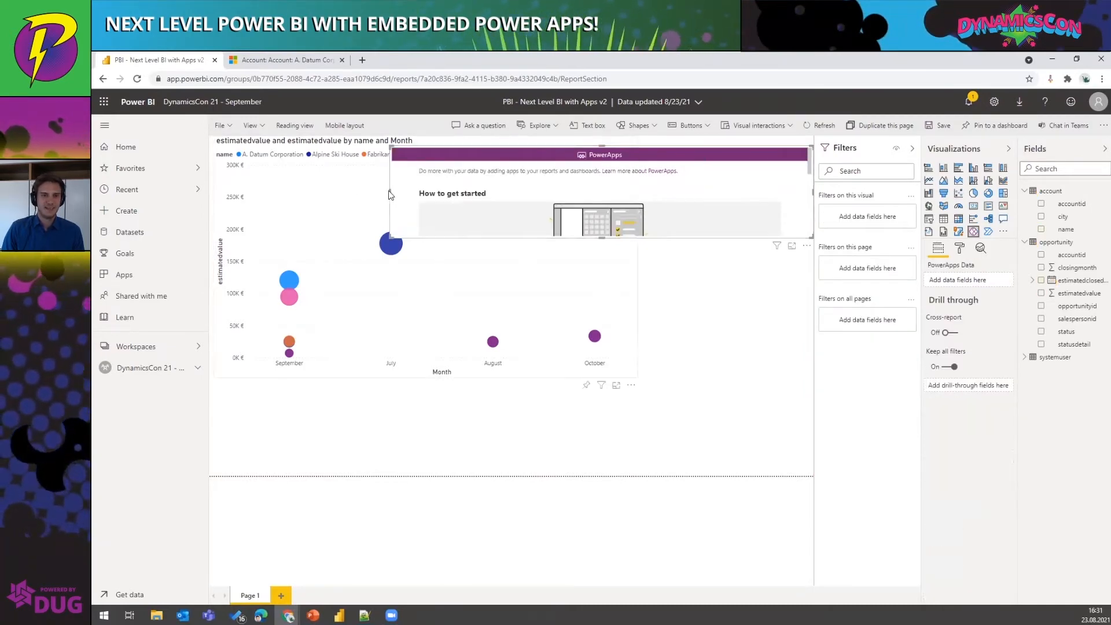
pyautogui.moveTo(387, 190); pyautogui.dragTo(639, 201)
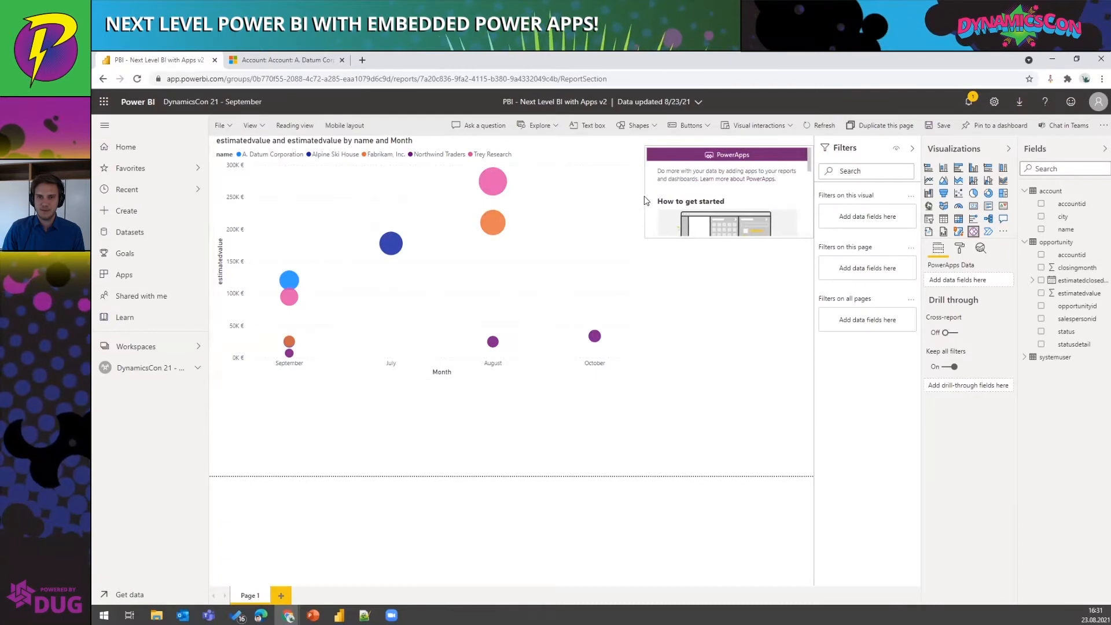
pyautogui.moveTo(728, 238); pyautogui.dragTo(727, 472)
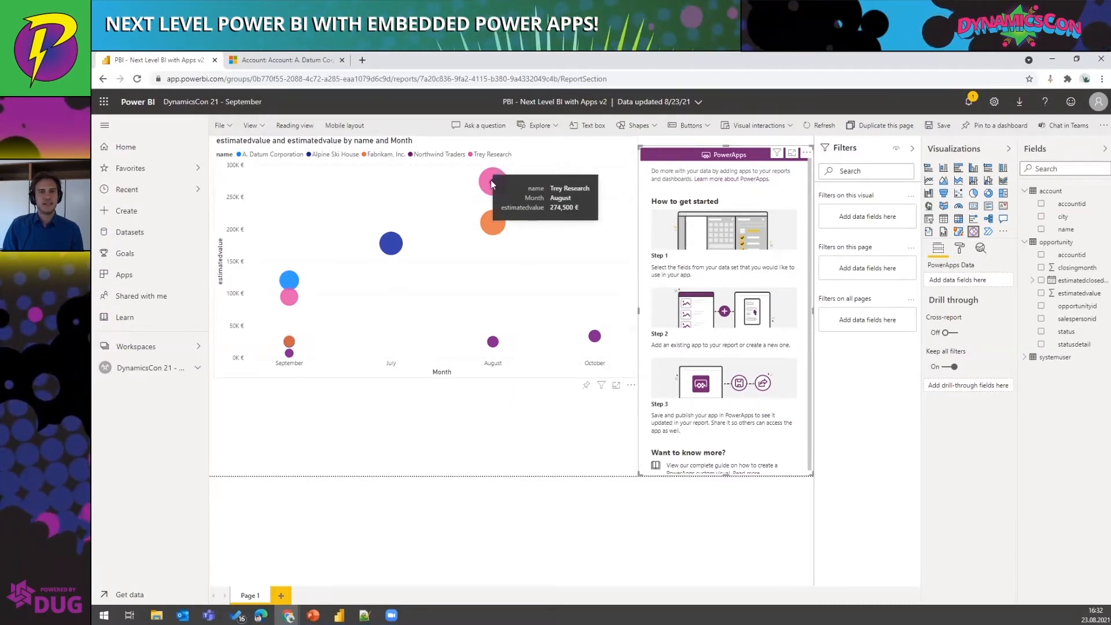
# Step: Add the account table's accountid, city and name fields to the Power Apps visual's data
pyautogui.moveTo(493, 177)
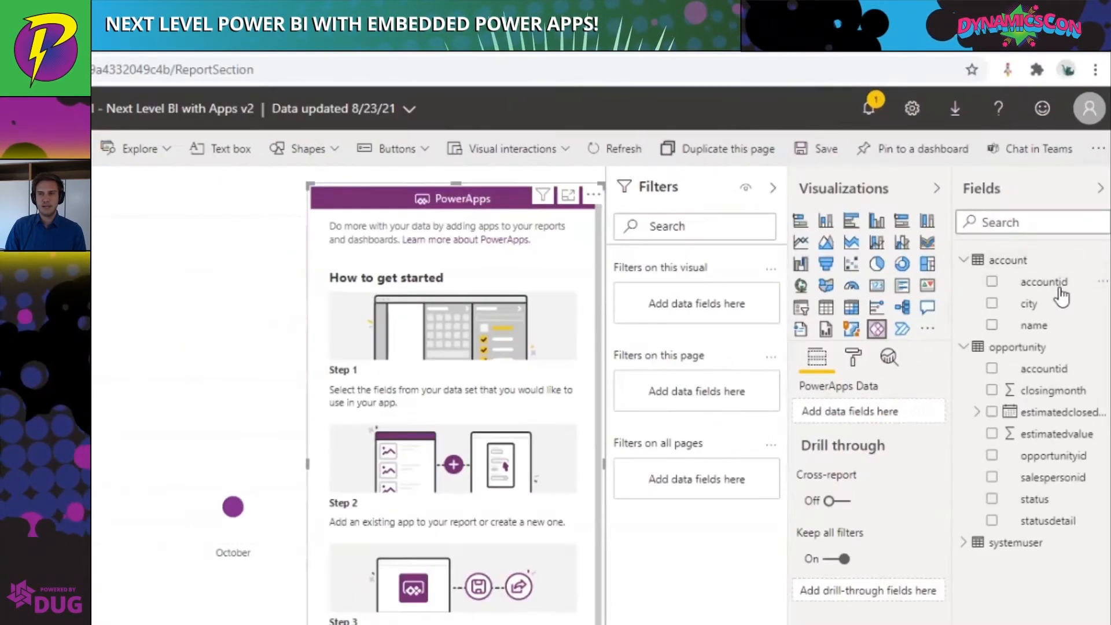
pyautogui.moveTo(1071, 205); pyautogui.dragTo(968, 270)
pyautogui.moveTo(868, 394); pyautogui.dragTo(1071, 293)
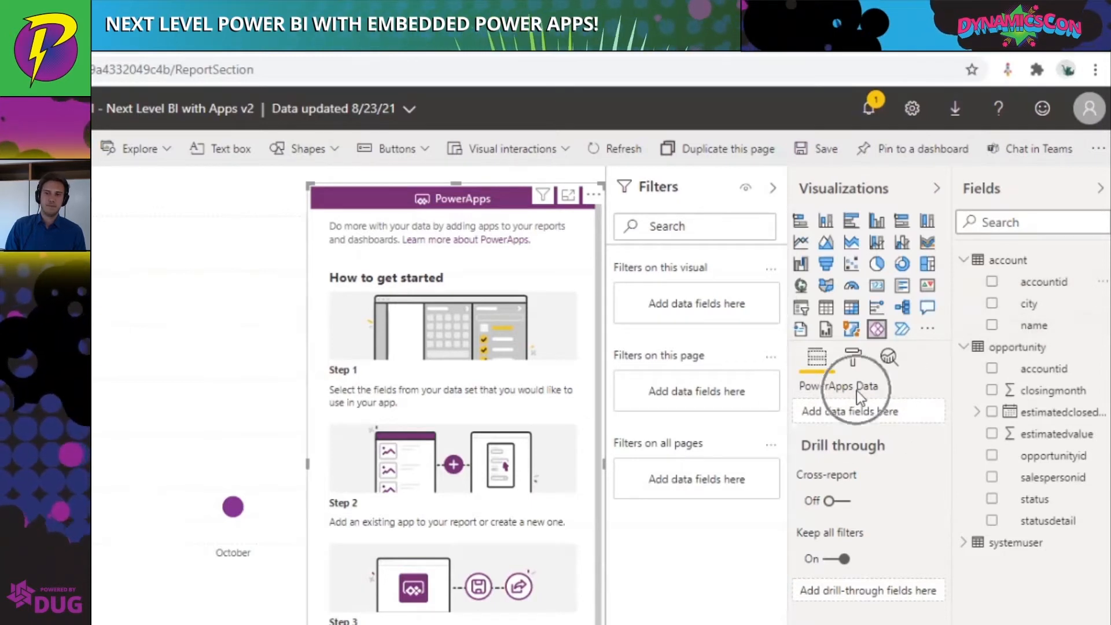
pyautogui.moveTo(1024, 285); pyautogui.dragTo(868, 414)
pyautogui.moveTo(1029, 305); pyautogui.dragTo(890, 442)
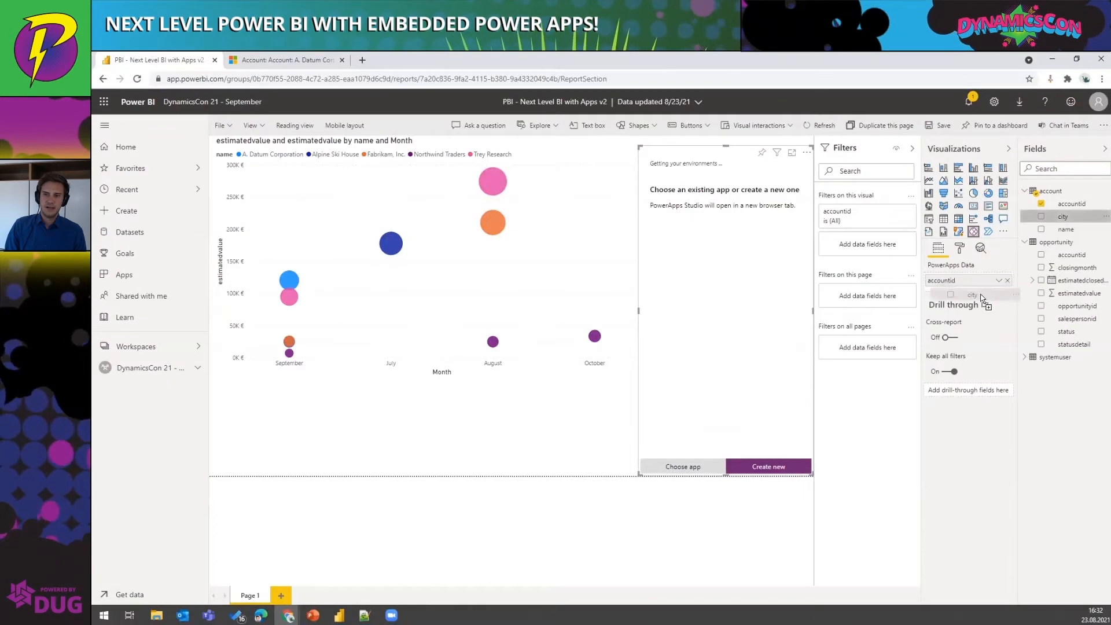
pyautogui.moveTo(982, 299); pyautogui.dragTo(978, 287)
pyautogui.moveTo(1067, 230); pyautogui.dragTo(977, 301)
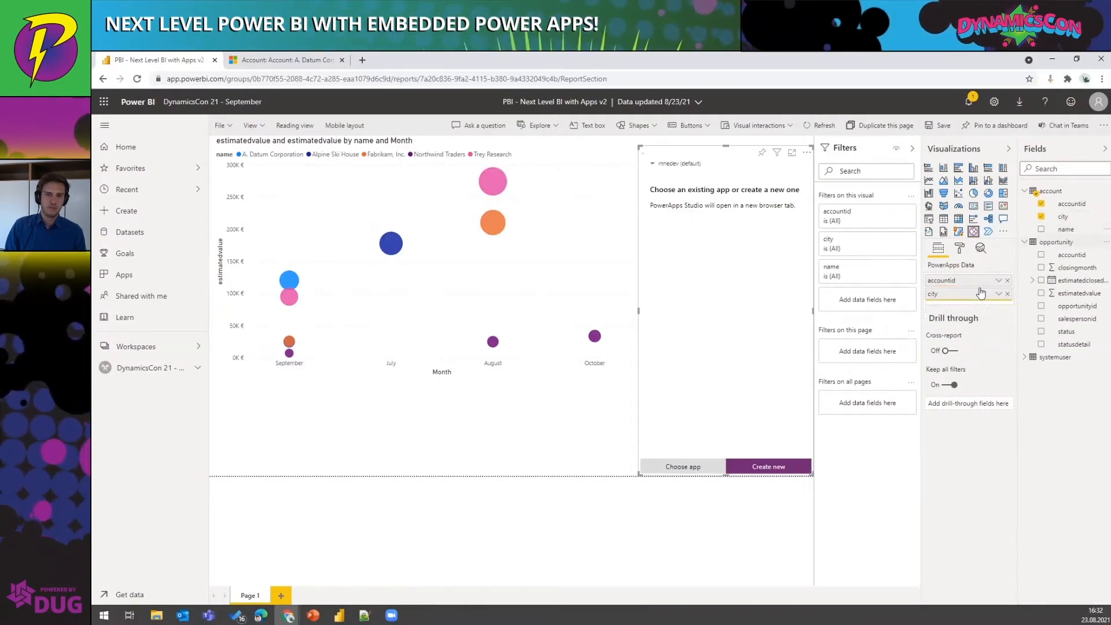
pyautogui.click(965, 287)
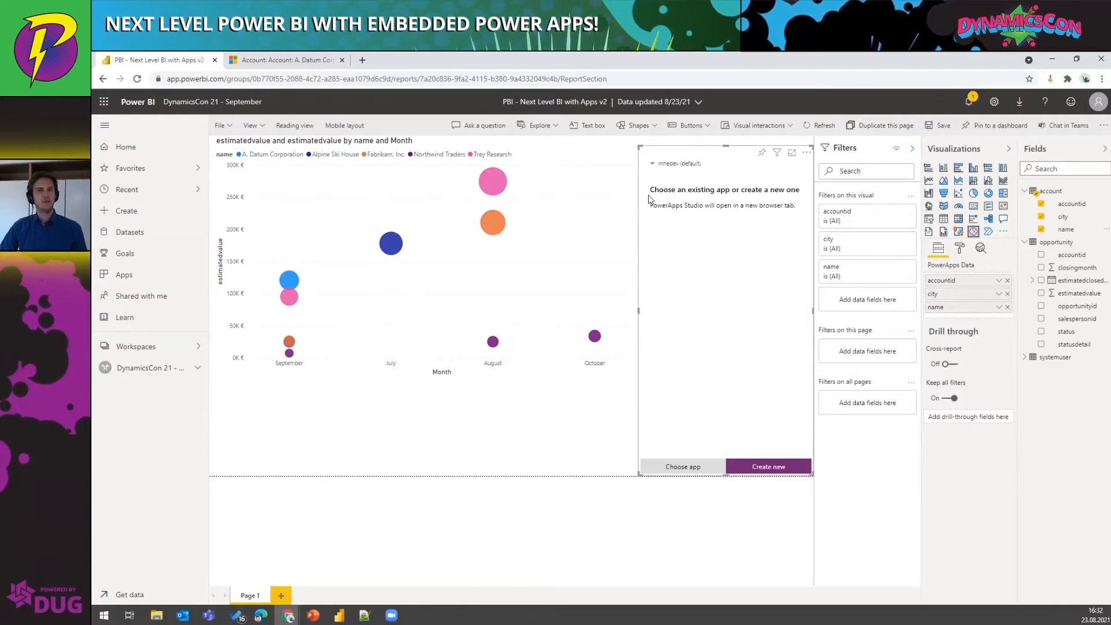
# Step: Select the Sales Trial environment in the Power Apps visual, create a new app from it, and skip the Studio welcome dialog
pyautogui.click(669, 168)
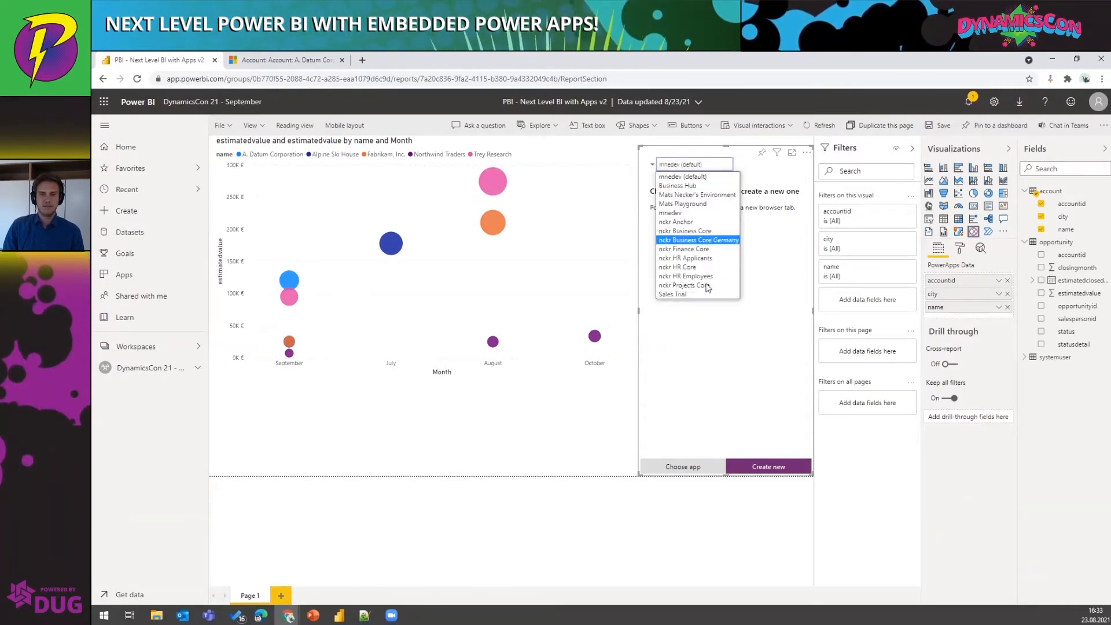
pyautogui.click(680, 295)
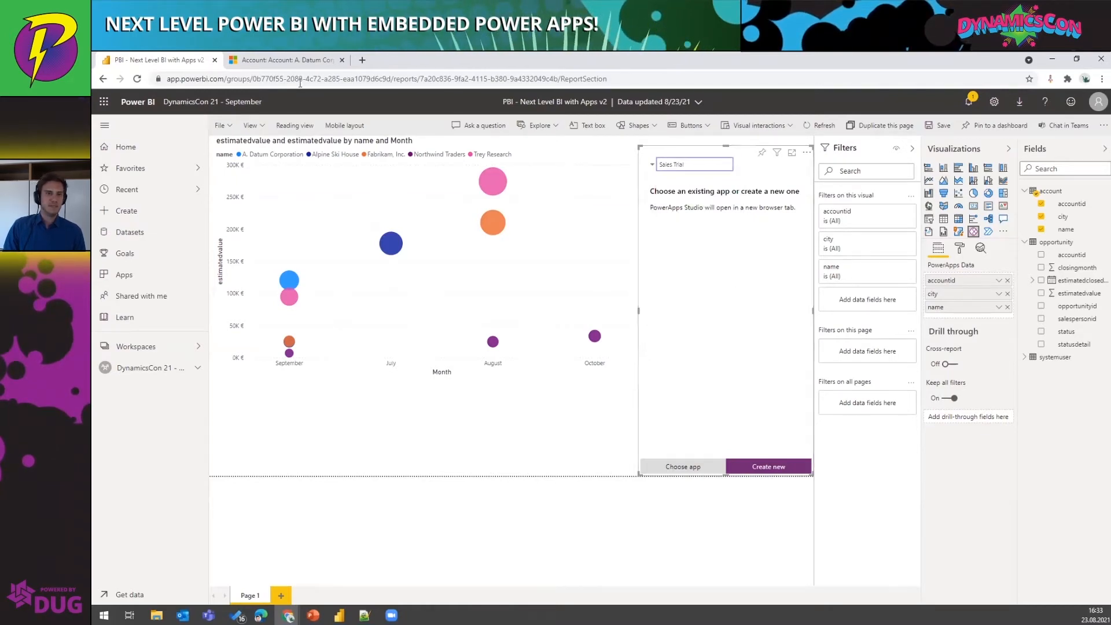
pyautogui.click(283, 60)
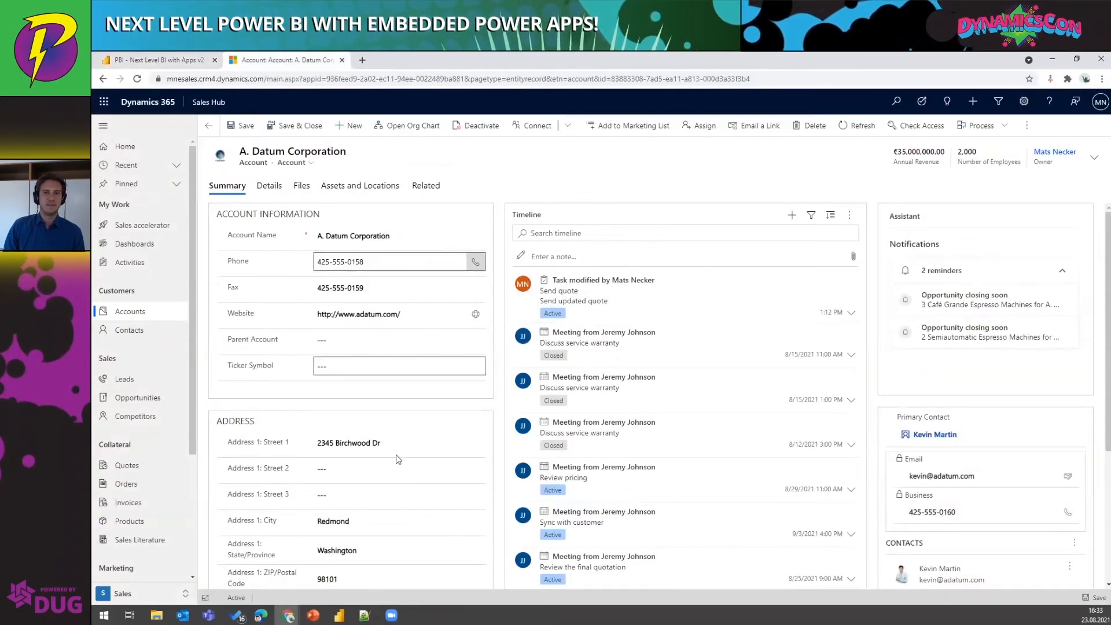
pyautogui.click(140, 62)
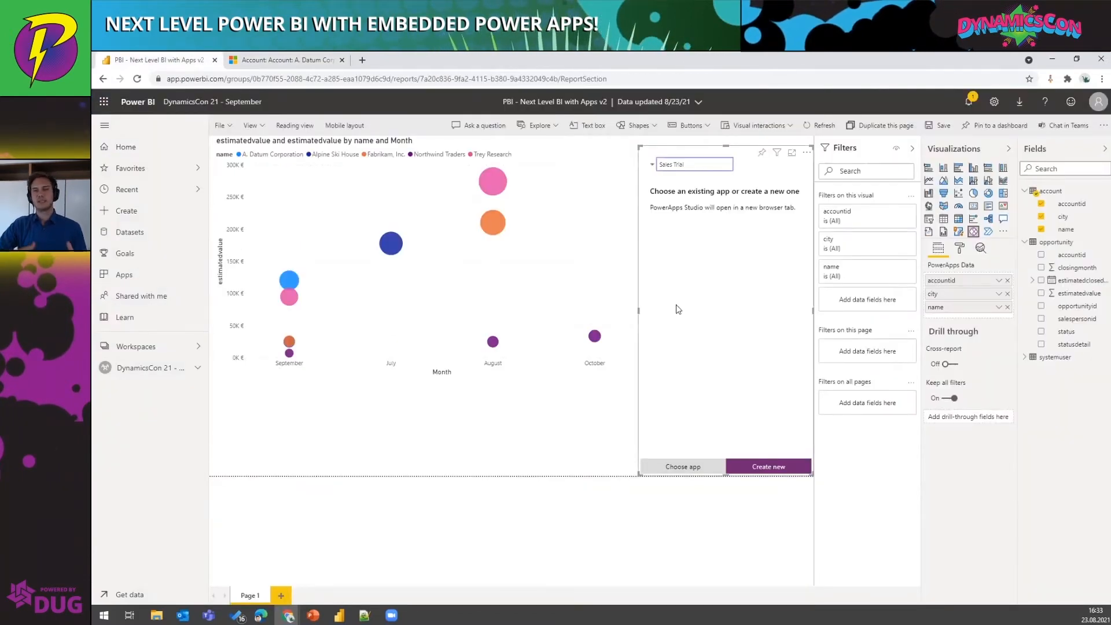
pyautogui.click(770, 467)
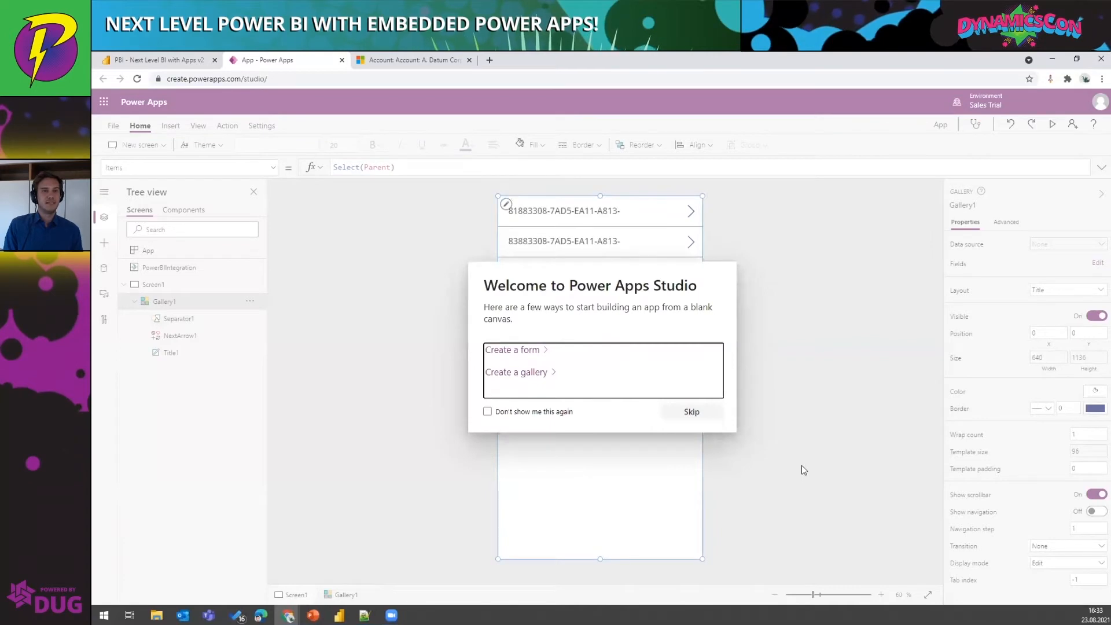
pyautogui.click(706, 413)
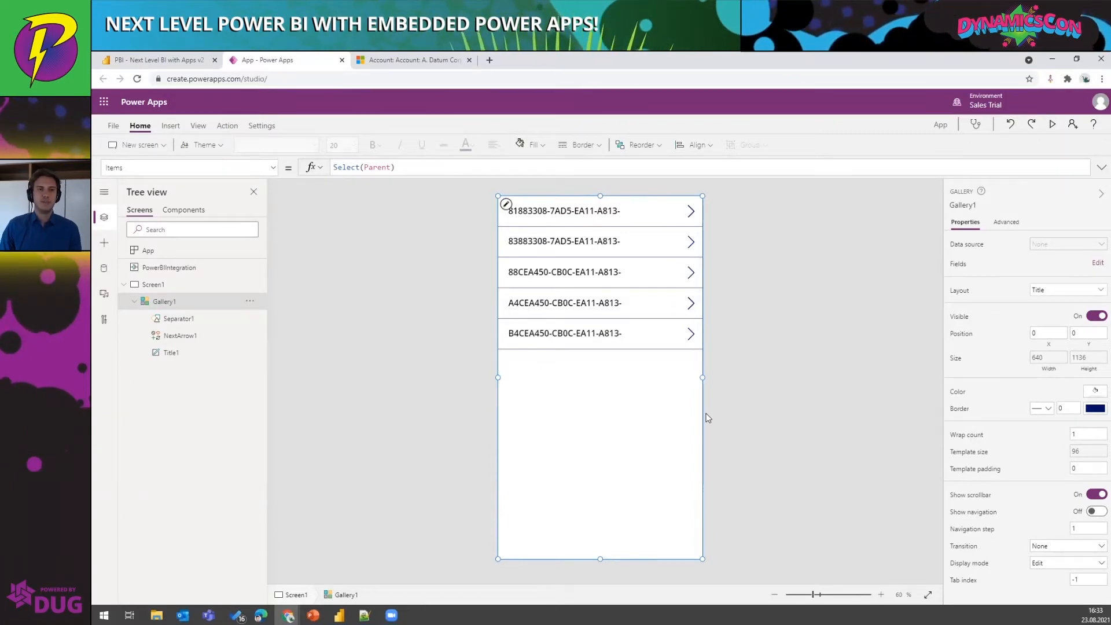
# Step: Examine the Data reference to PowerBIIntegration in the gallery's Items formula
pyautogui.click(404, 396)
pyautogui.click(611, 418)
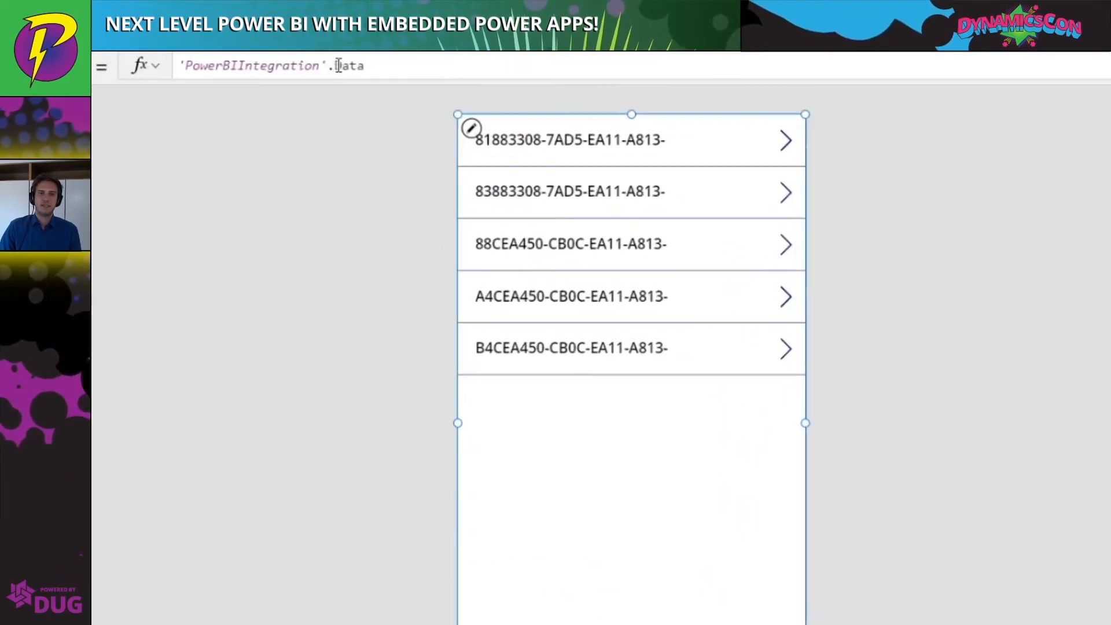
pyautogui.doubleClick(445, 167)
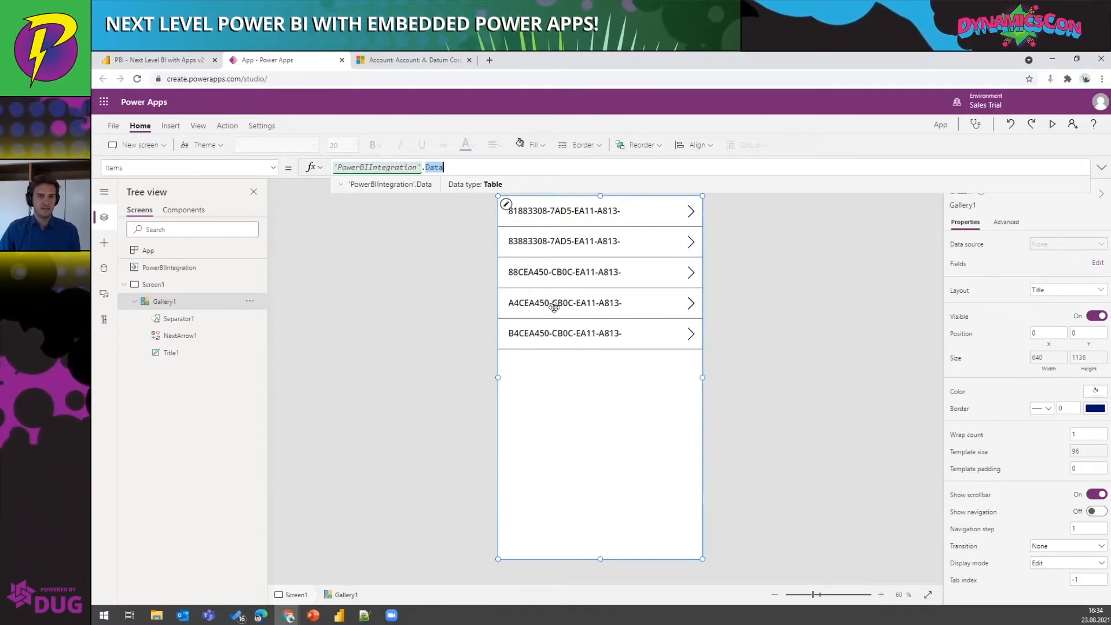
pyautogui.click(606, 460)
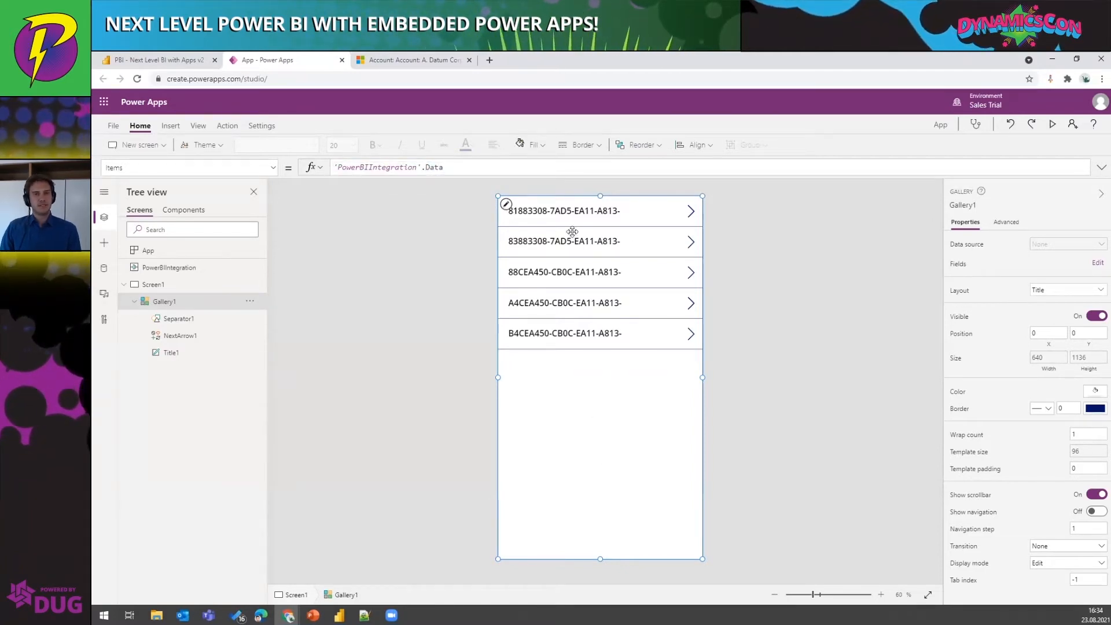
# Step: Move the gallery's title label to about X 23, Y 18 and delete the next arrow from the row template
pyautogui.click(510, 207)
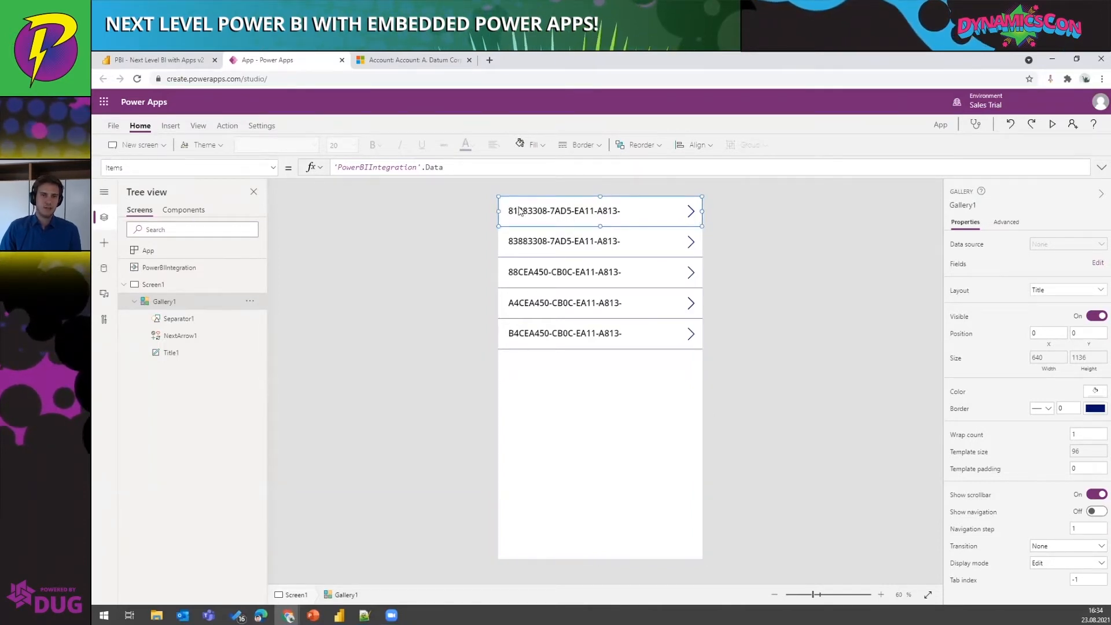
pyautogui.click(531, 212)
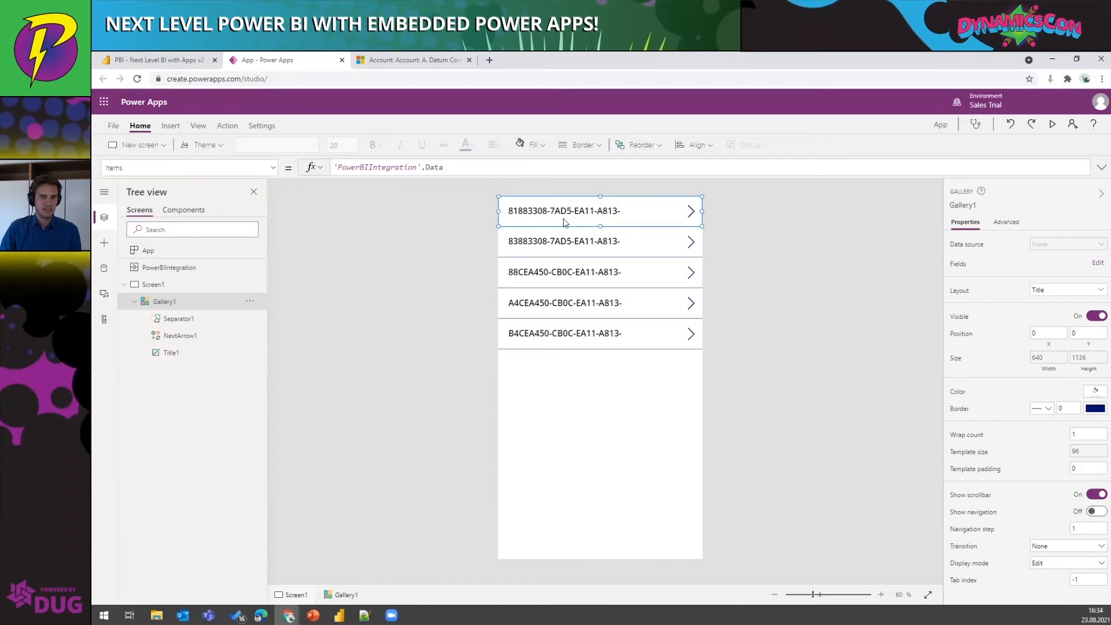
pyautogui.moveTo(547, 206); pyautogui.dragTo(542, 203)
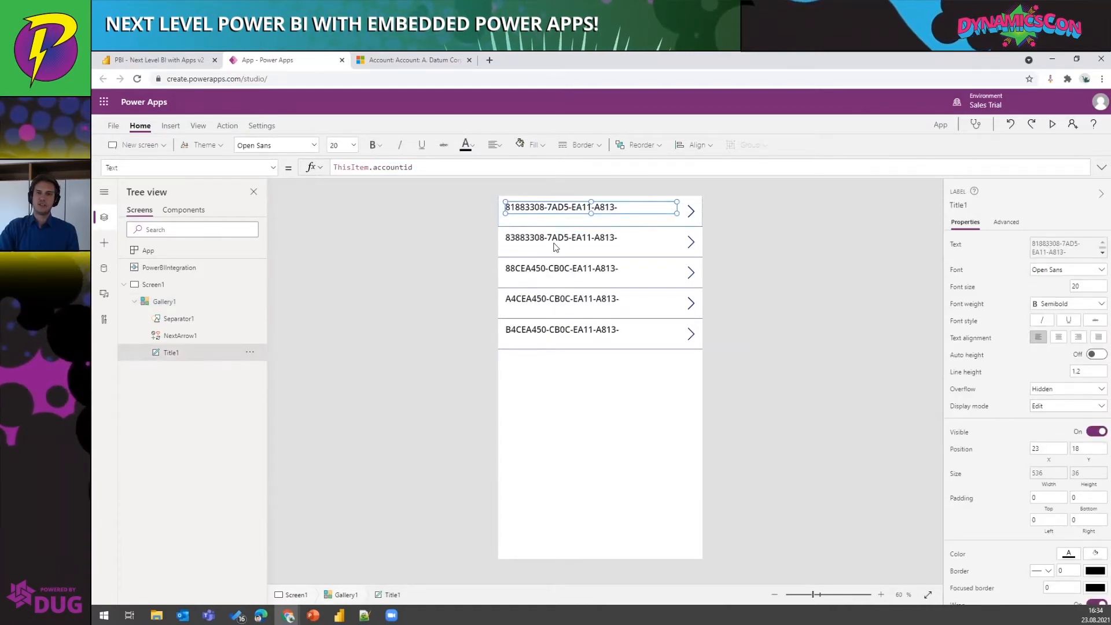
pyautogui.click(691, 211)
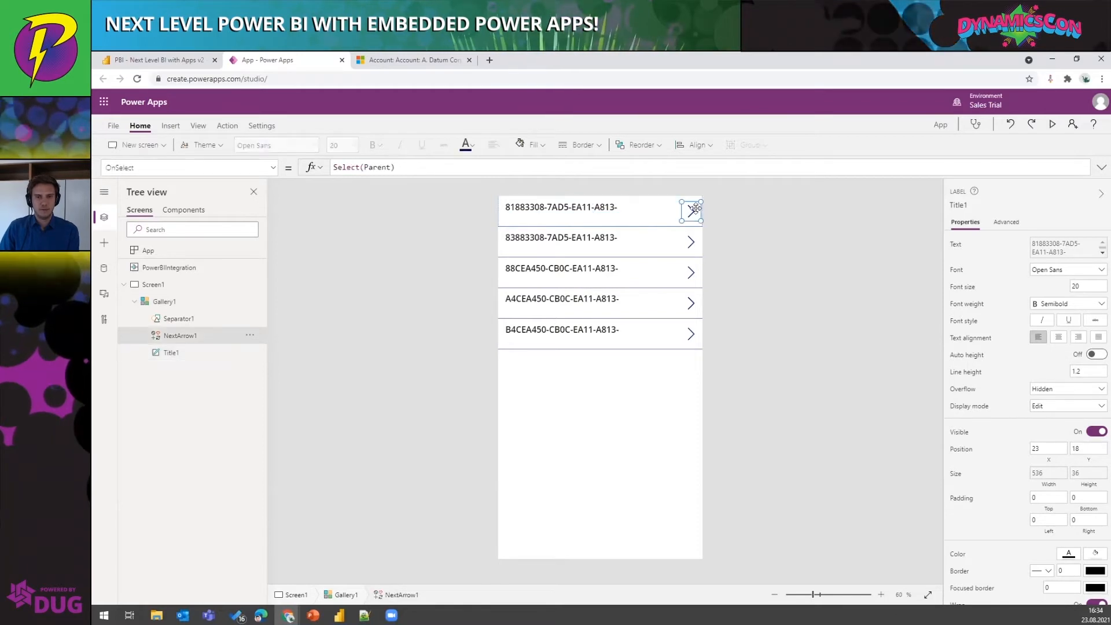
# Step: Set the font size of the gallery's title label to 12
pyautogui.click(671, 206)
pyautogui.click(518, 205)
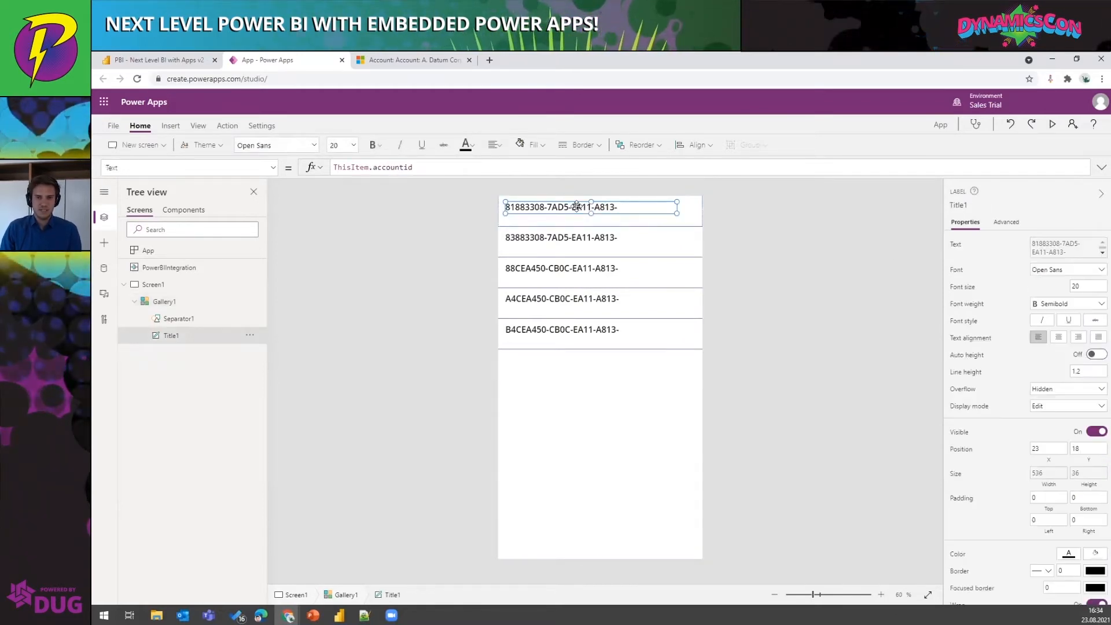
pyautogui.doubleClick(1080, 286)
pyautogui.write('12')
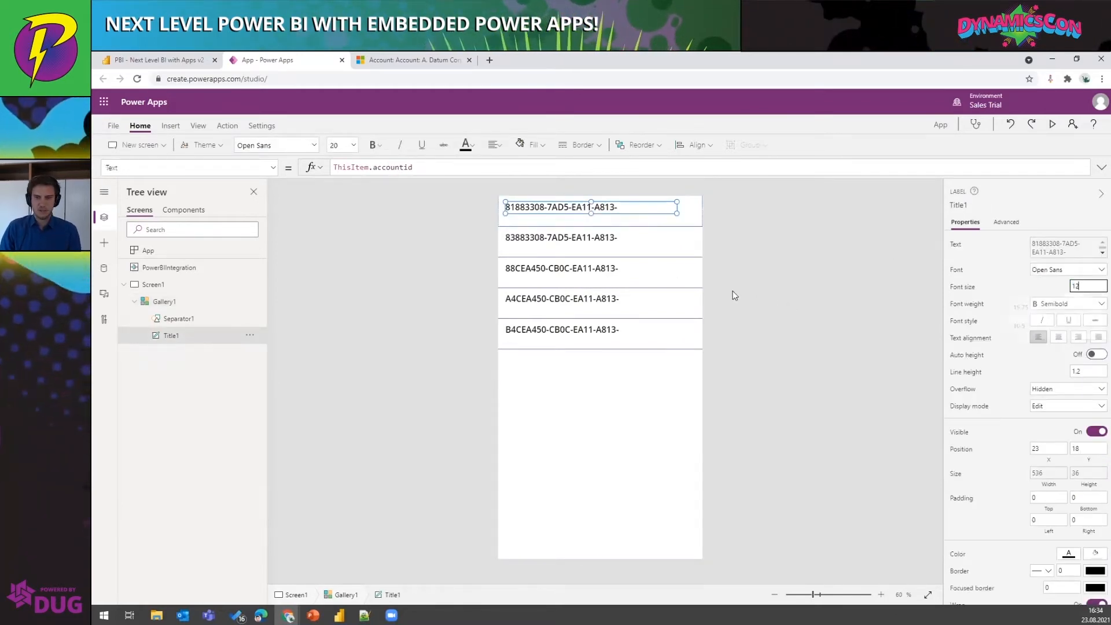
pyautogui.click(739, 211)
# Step: Set the title label's text formula to ThisItem.name and check the Power Apps visual in the Power BI report
pyautogui.click(569, 212)
pyautogui.click(536, 207)
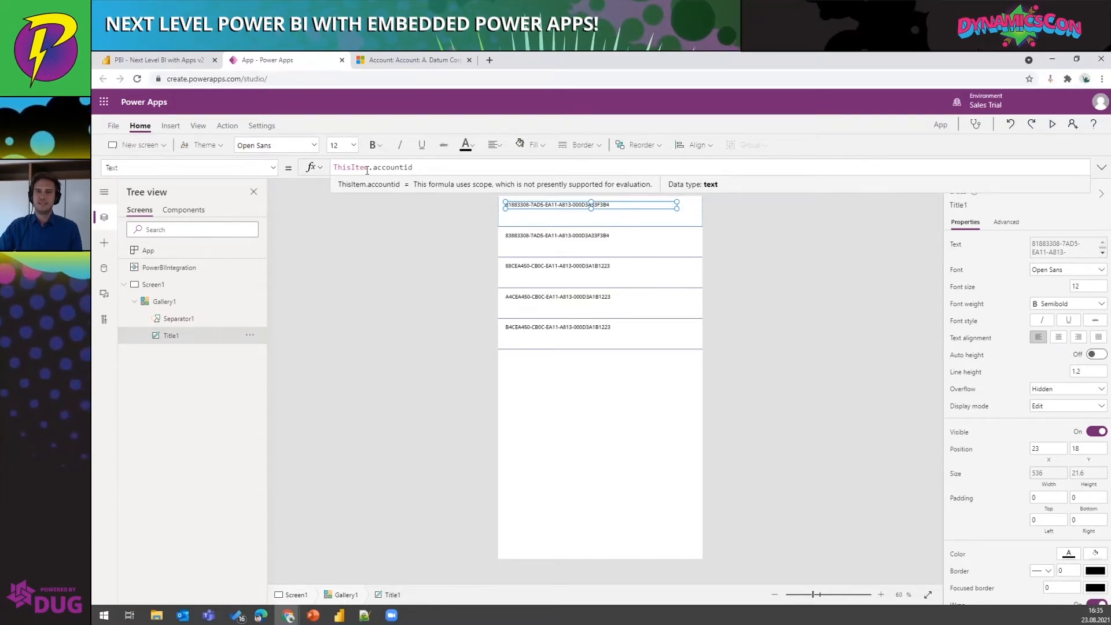
pyautogui.moveTo(413, 168); pyautogui.dragTo(369, 168)
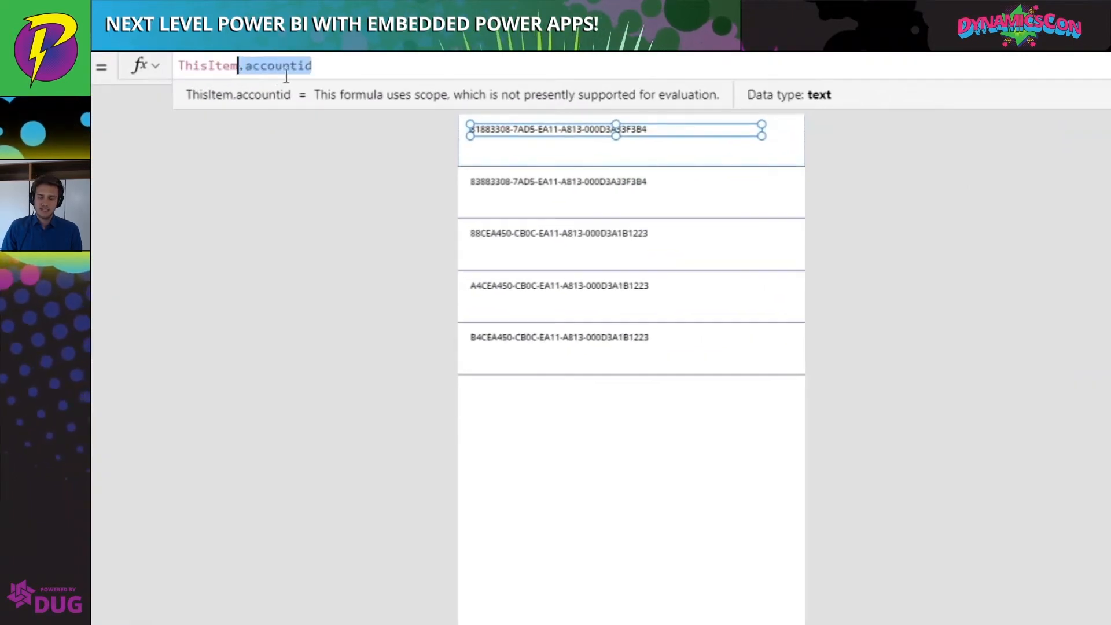
pyautogui.write('.')
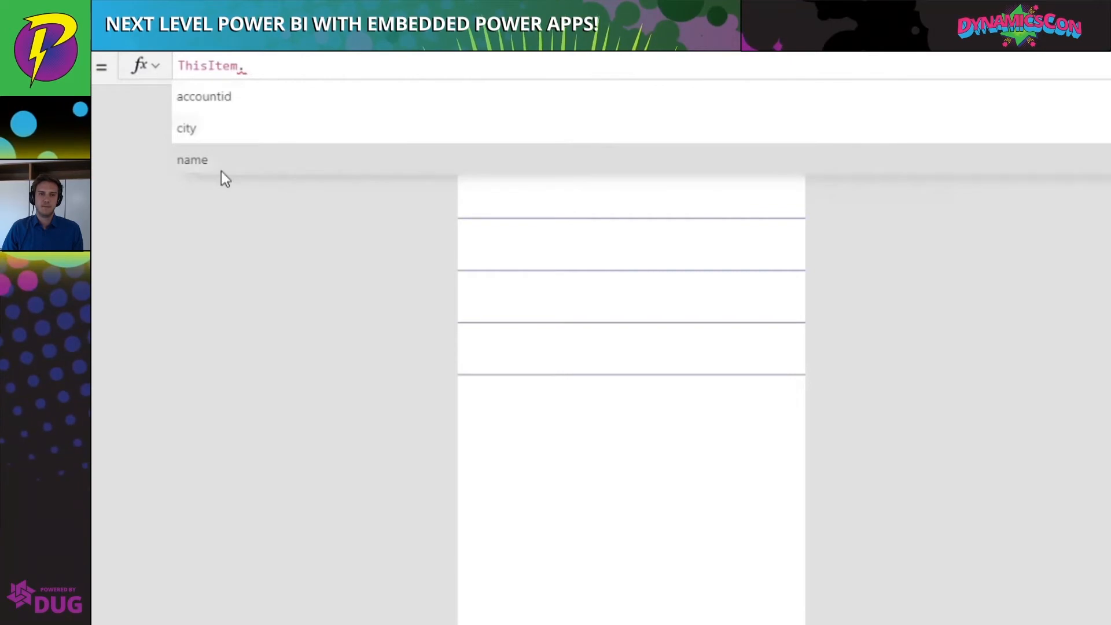
pyautogui.click(237, 162)
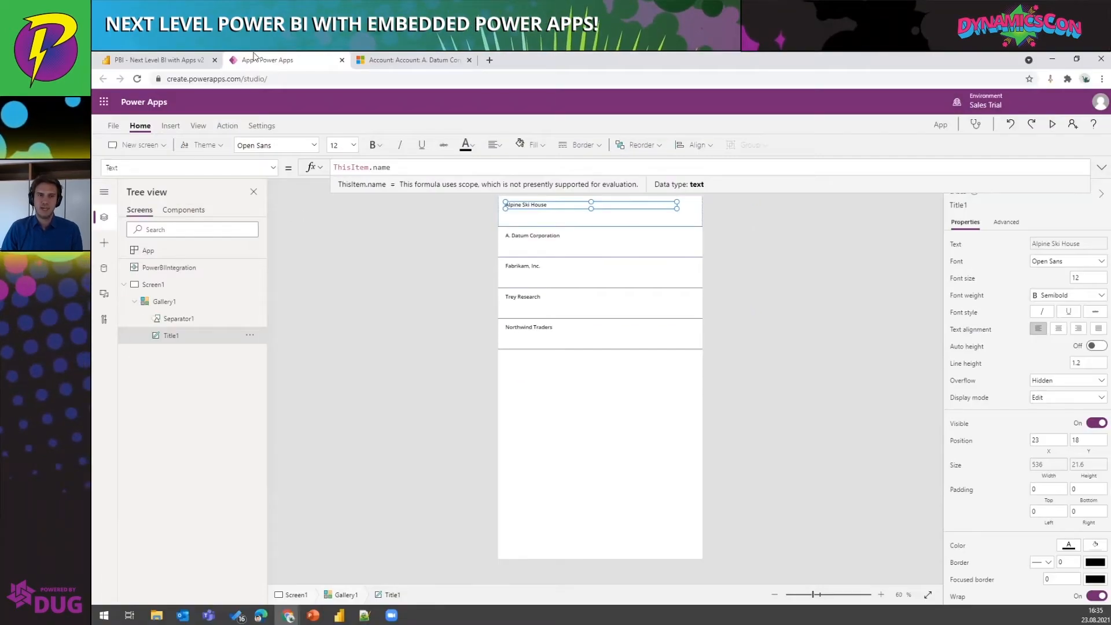
pyautogui.click(183, 61)
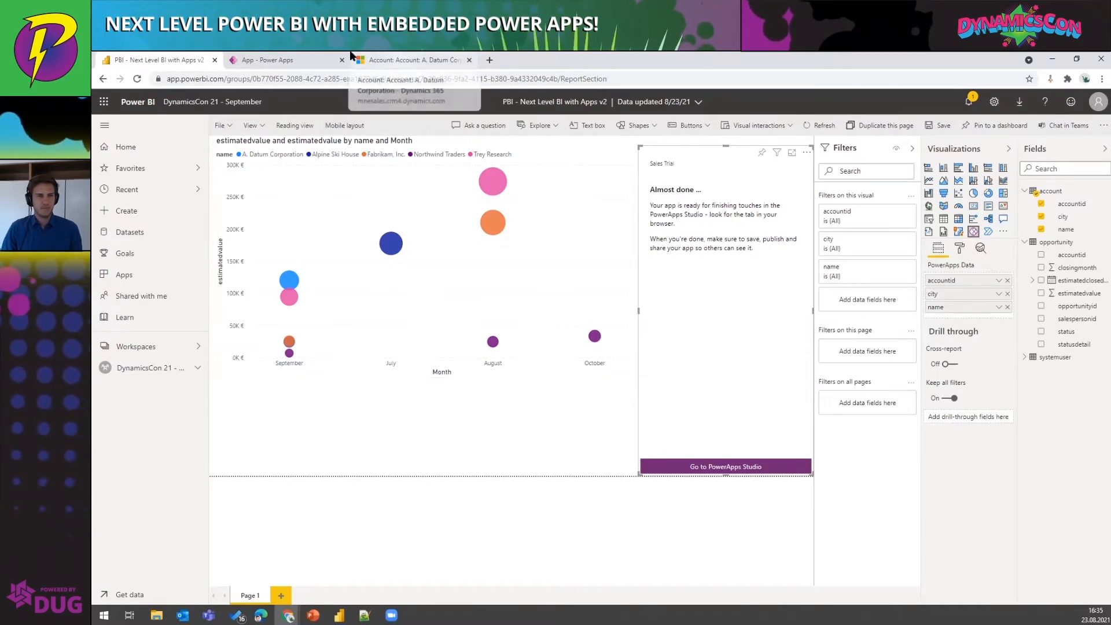
pyautogui.click(268, 62)
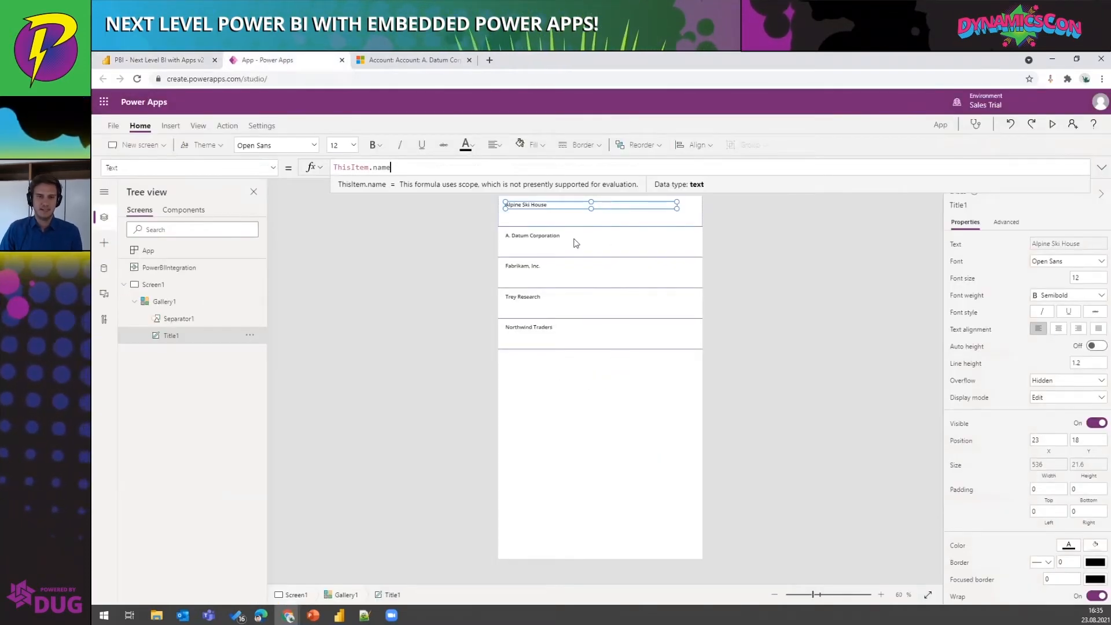
# Step: Move the account name label to about X 15, Y 9 and resize it to about 344 by 29
pyautogui.click(609, 221)
pyautogui.click(550, 207)
pyautogui.moveTo(546, 206); pyautogui.dragTo(558, 204)
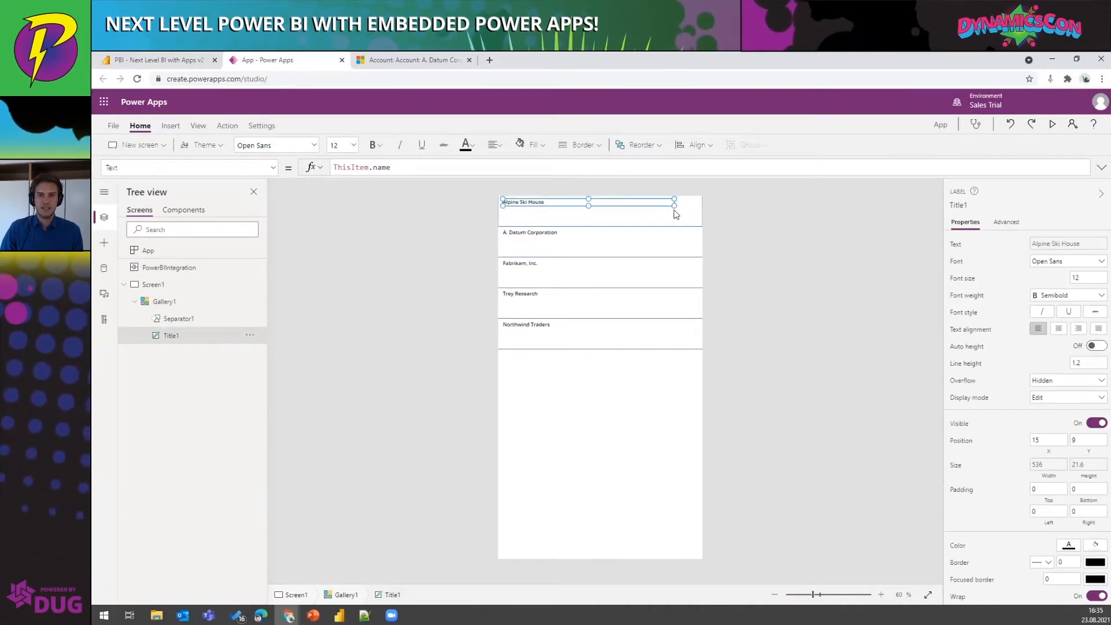
pyautogui.moveTo(674, 206); pyautogui.dragTo(613, 208)
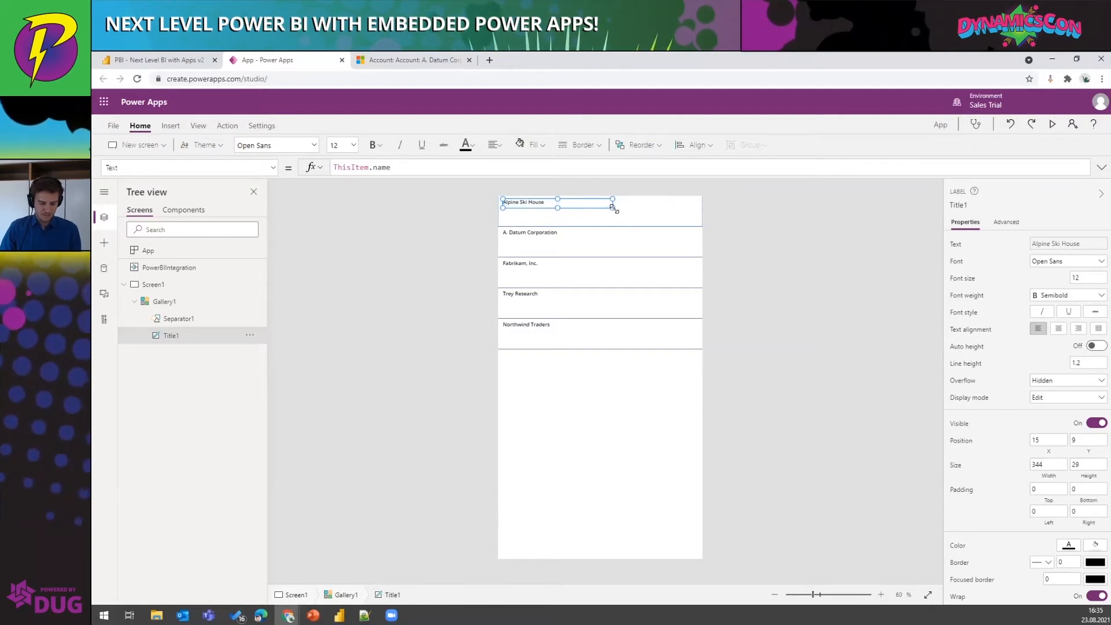
# Step: Duplicate the account name label, place the copy beside the original in the row, and set its text formula to ThisItem.city
pyautogui.hotkey('ctrl', 'v')
pyautogui.moveTo(584, 215); pyautogui.dragTo(677, 203)
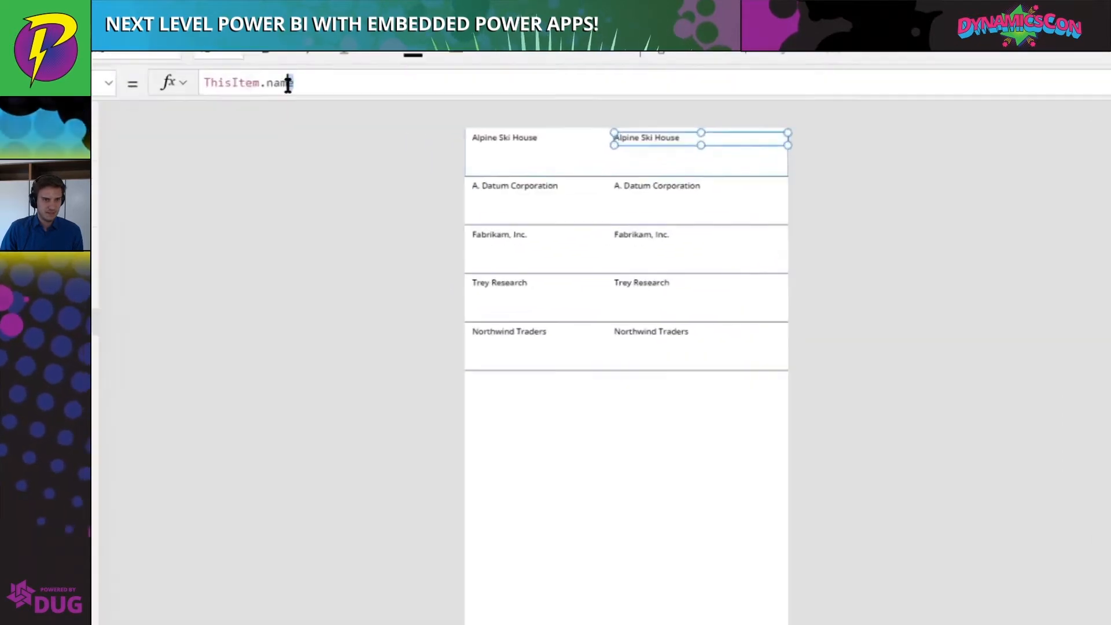
pyautogui.doubleClick(383, 167)
pyautogui.press('BackSpace')
pyautogui.write('ci')
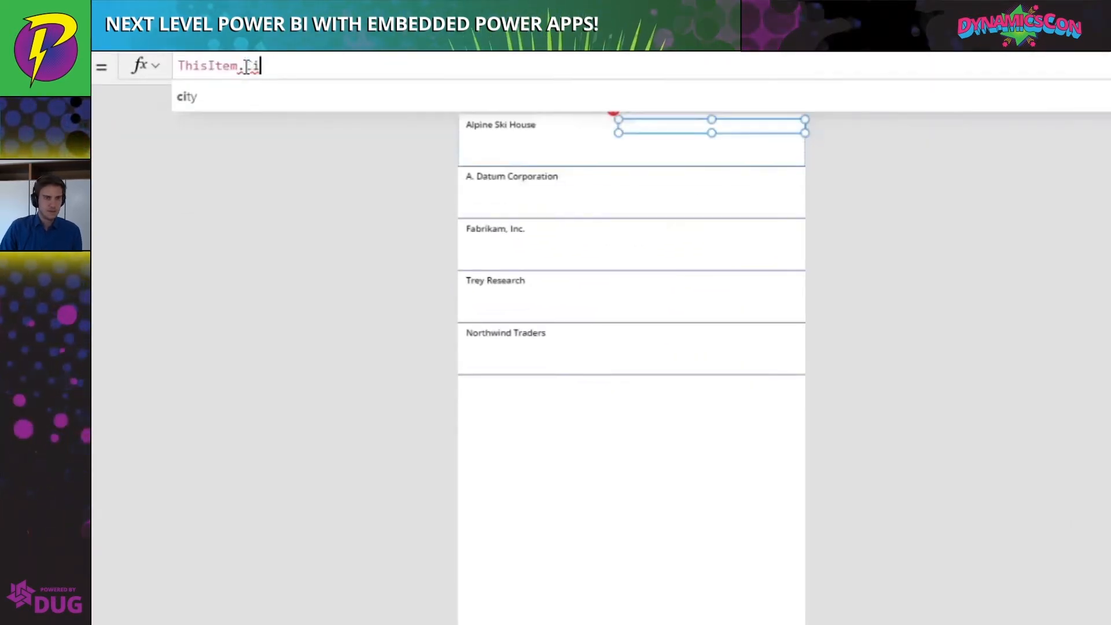
pyautogui.write('ty')
# Step: Reduce the gallery's row height to about half and check the Power Apps visual in the Power BI report again
pyautogui.click(609, 168)
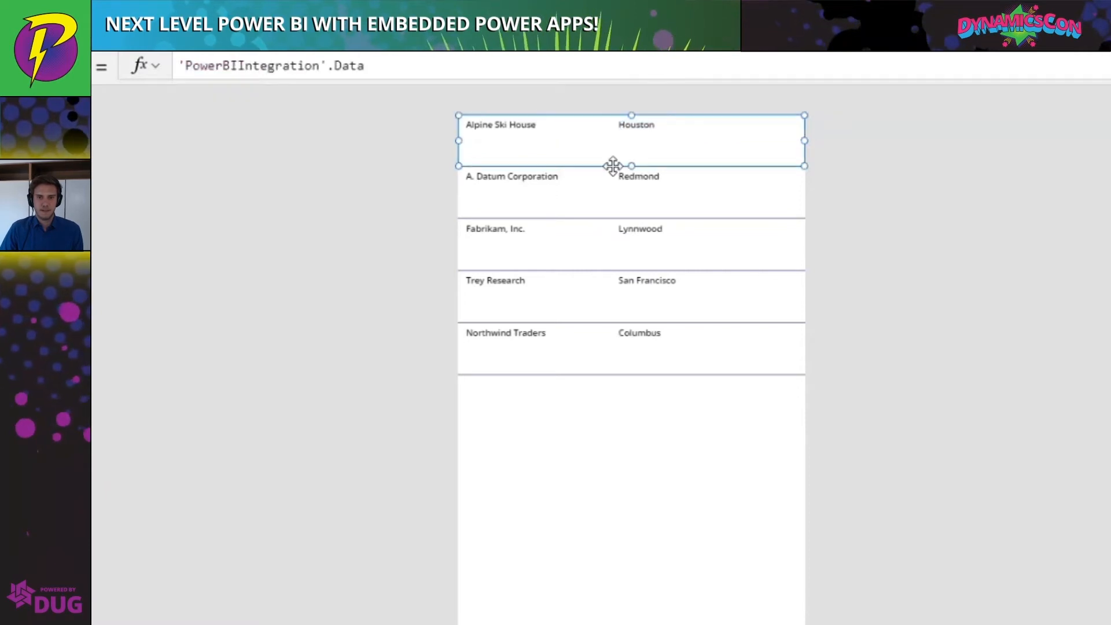
pyautogui.moveTo(634, 169); pyautogui.dragTo(630, 139)
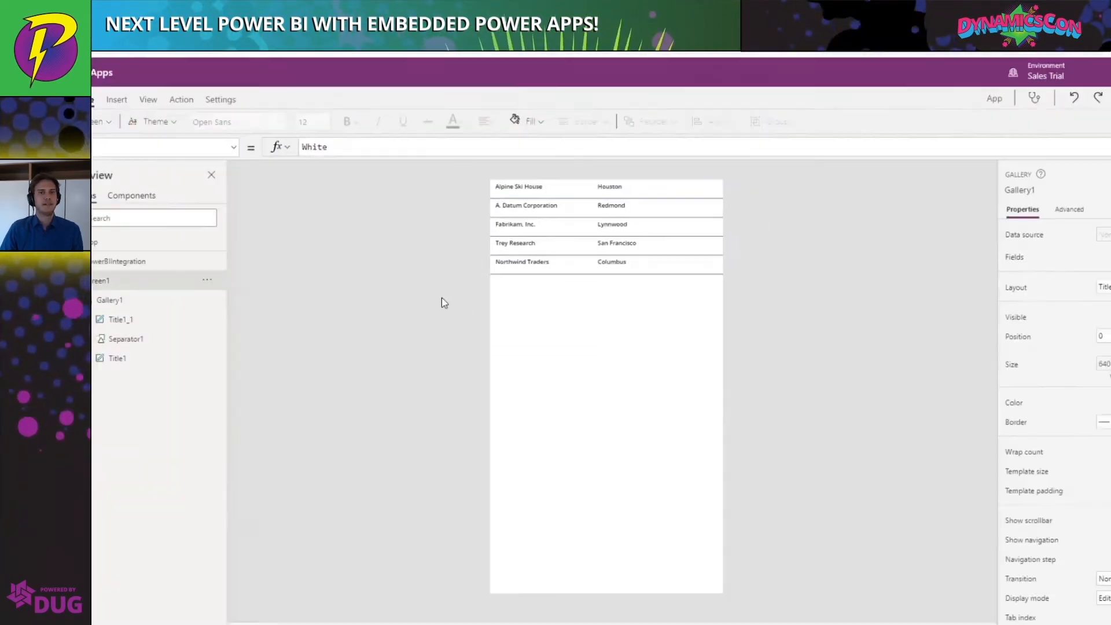
pyautogui.click(434, 268)
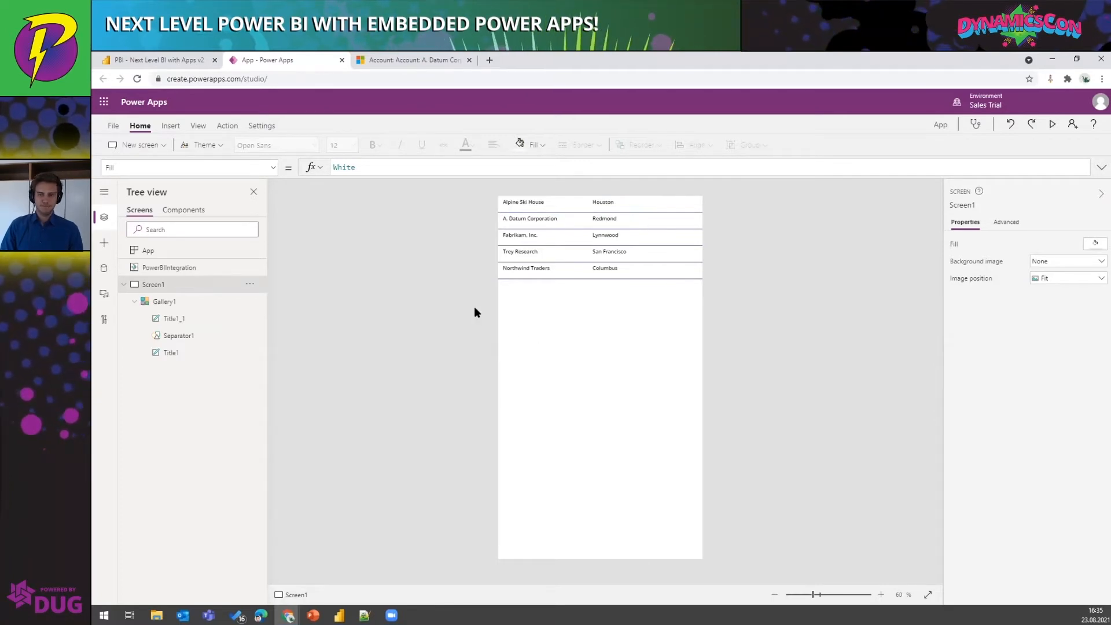
pyautogui.click(178, 61)
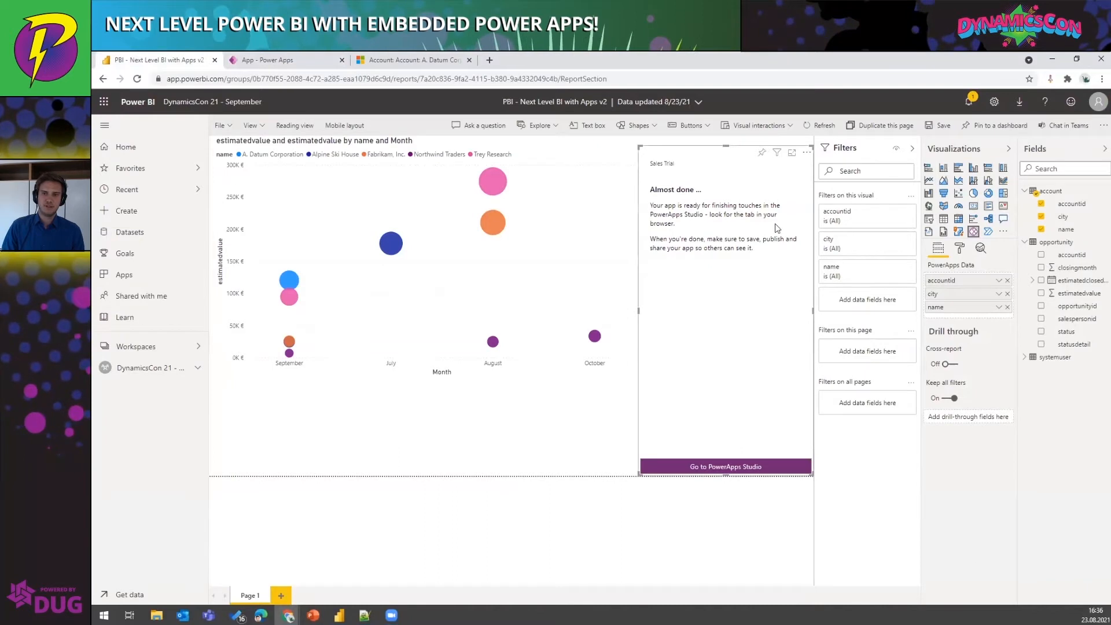
pyautogui.click(301, 65)
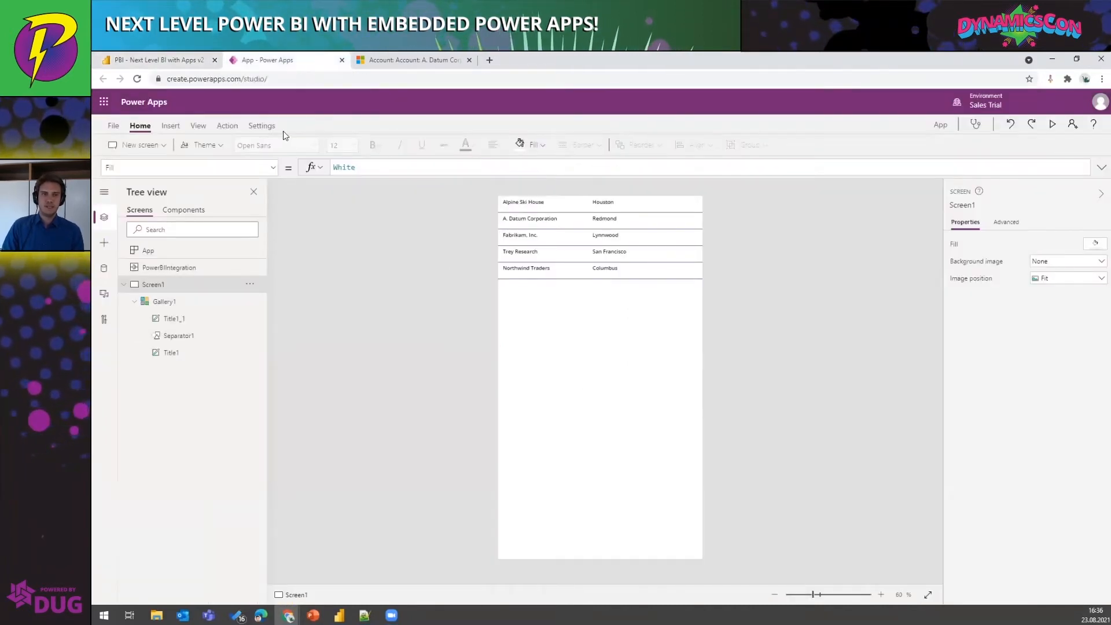
# Step: Open the display settings of the app
pyautogui.click(263, 126)
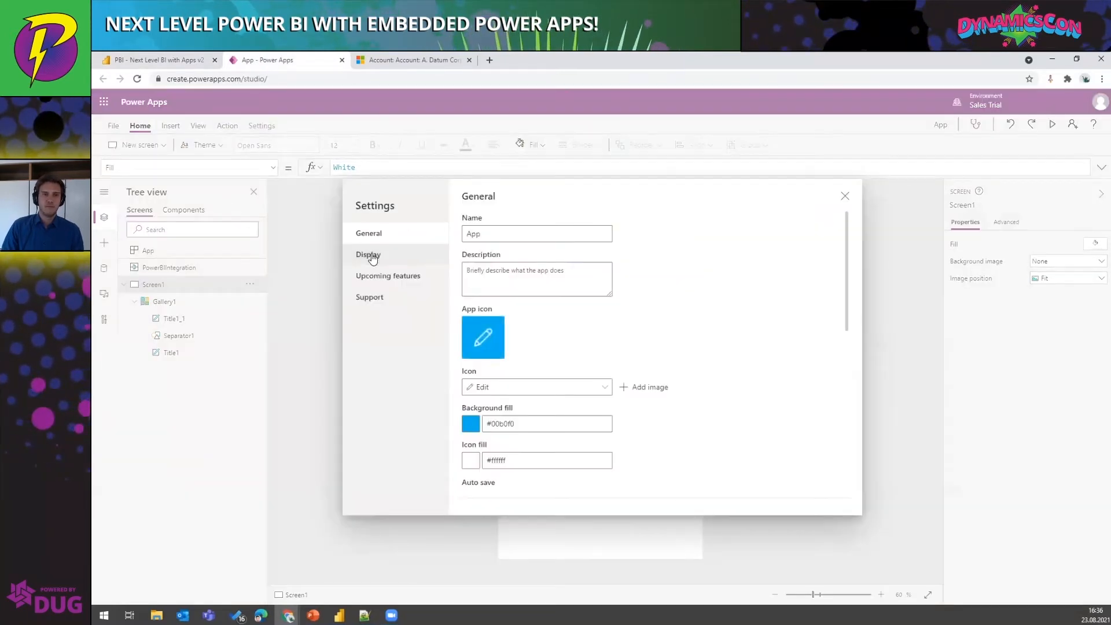
pyautogui.click(387, 262)
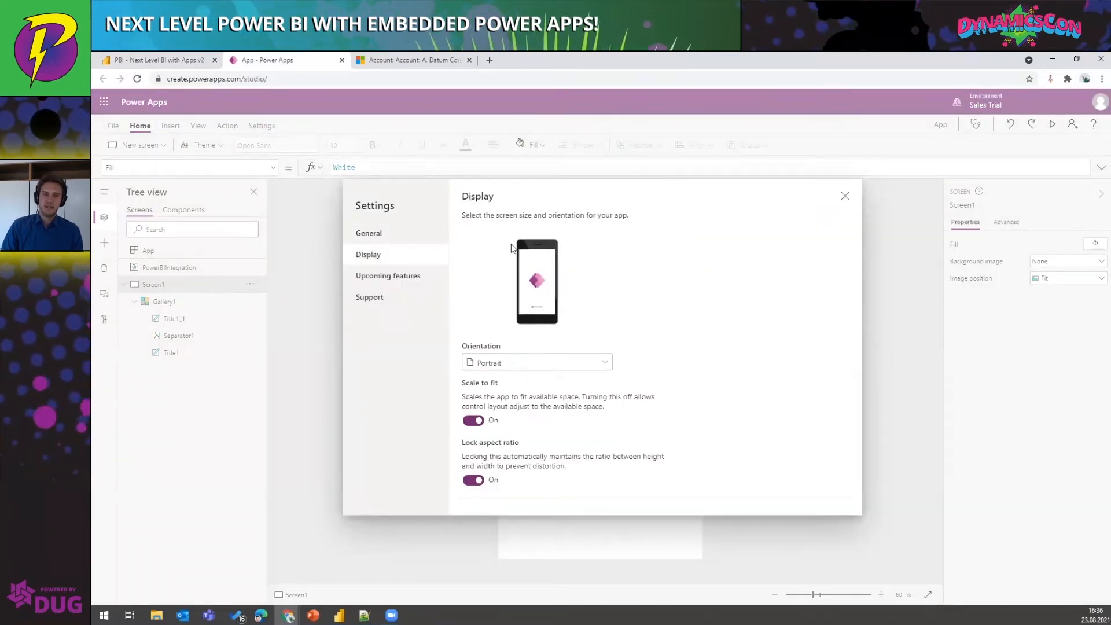
pyautogui.click(528, 363)
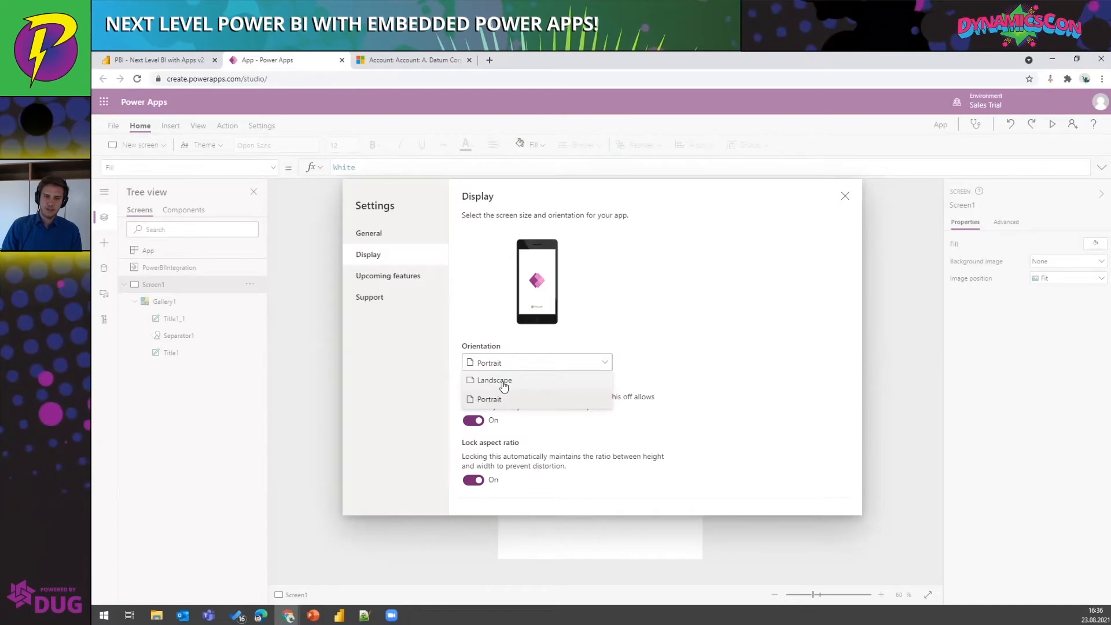
pyautogui.click(504, 382)
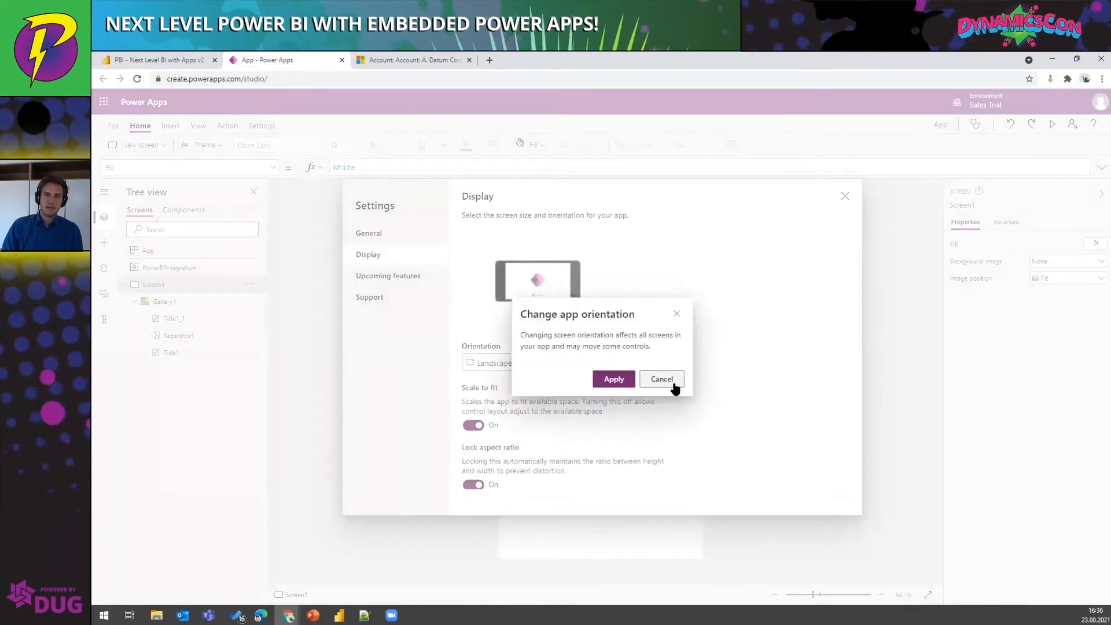
pyautogui.click(661, 380)
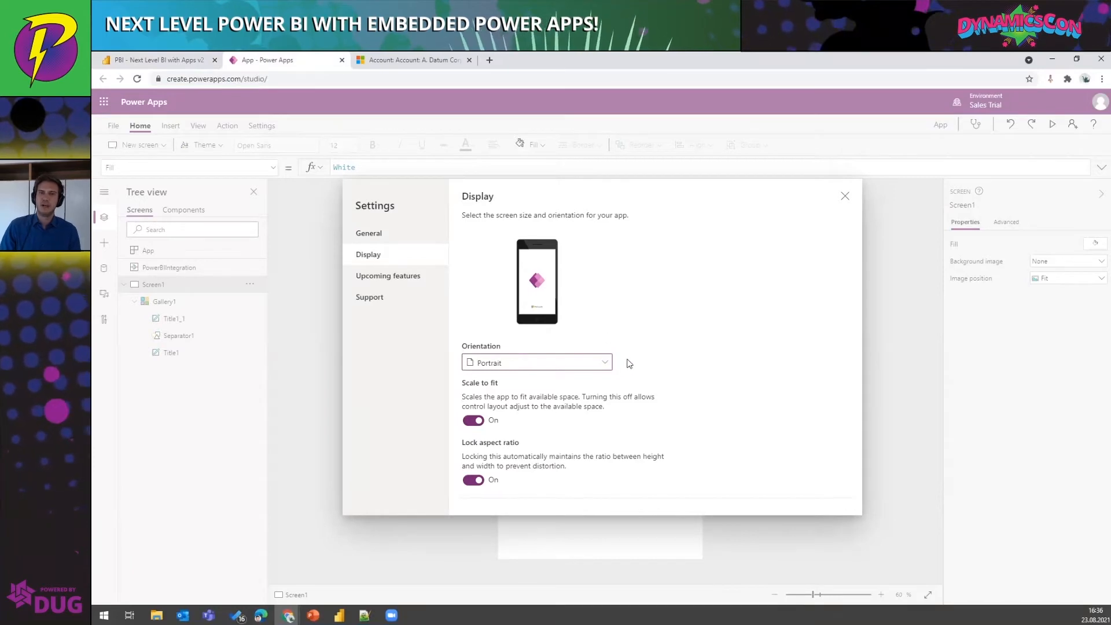
# Step: Turn off Scale to fit in the app's display settings and close the settings
pyautogui.scroll(-2, 602, 417)
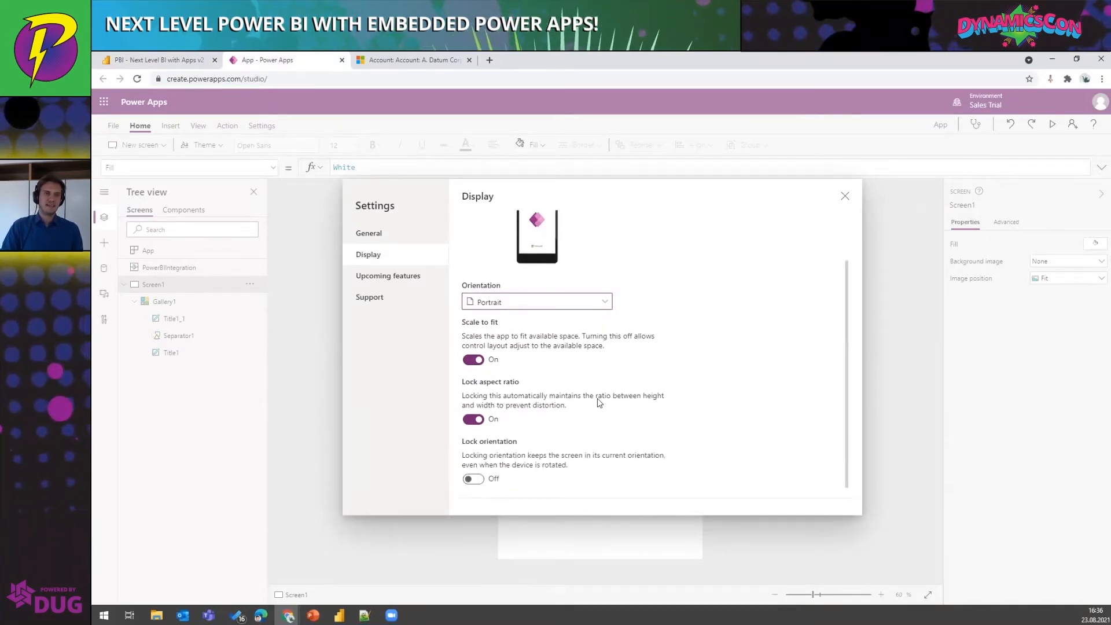
pyautogui.scroll(2, 614, 347)
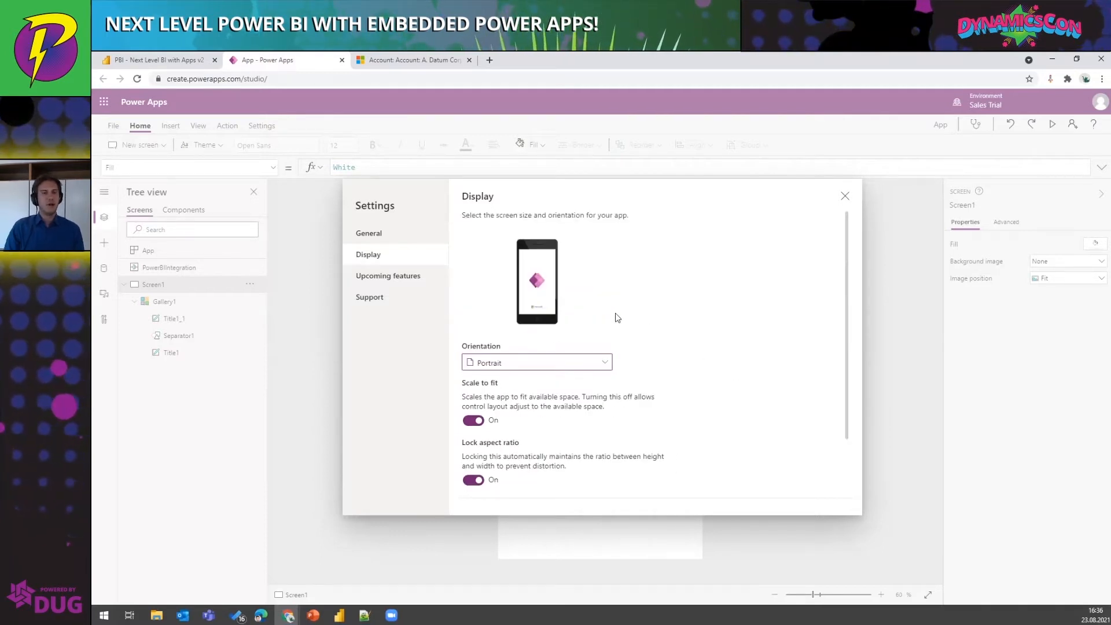
pyautogui.scroll(-2, 579, 347)
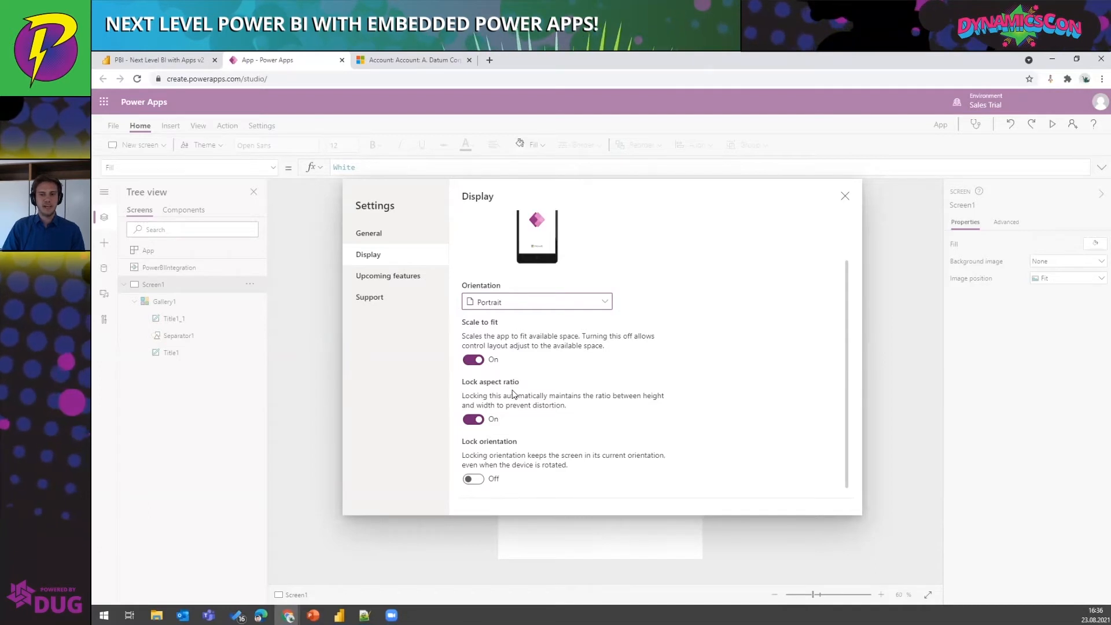
pyautogui.click(472, 360)
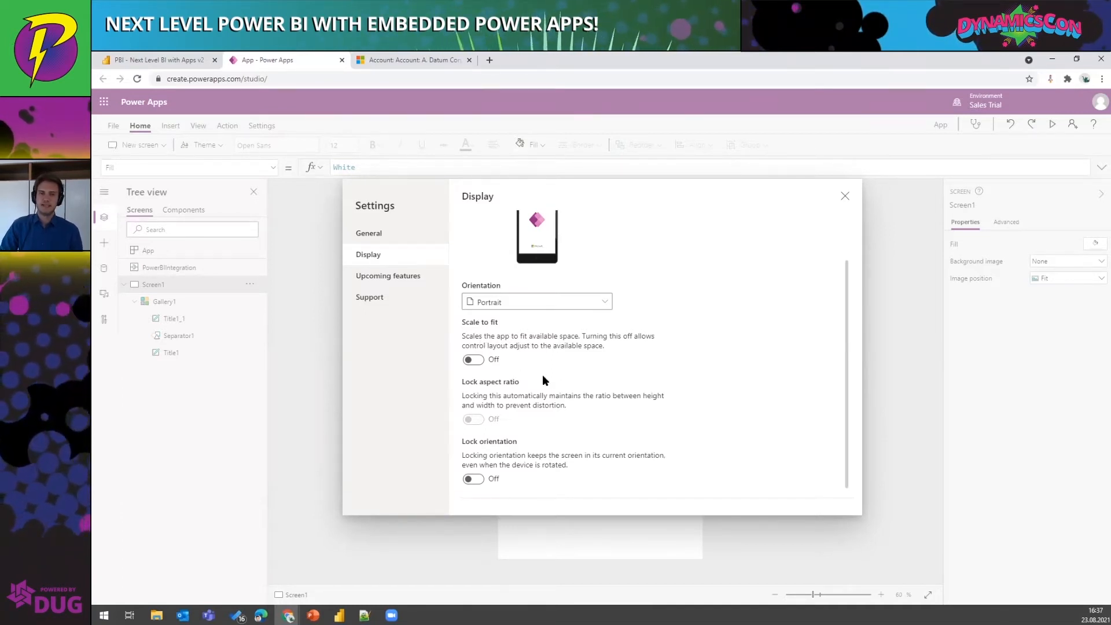
pyautogui.click(845, 197)
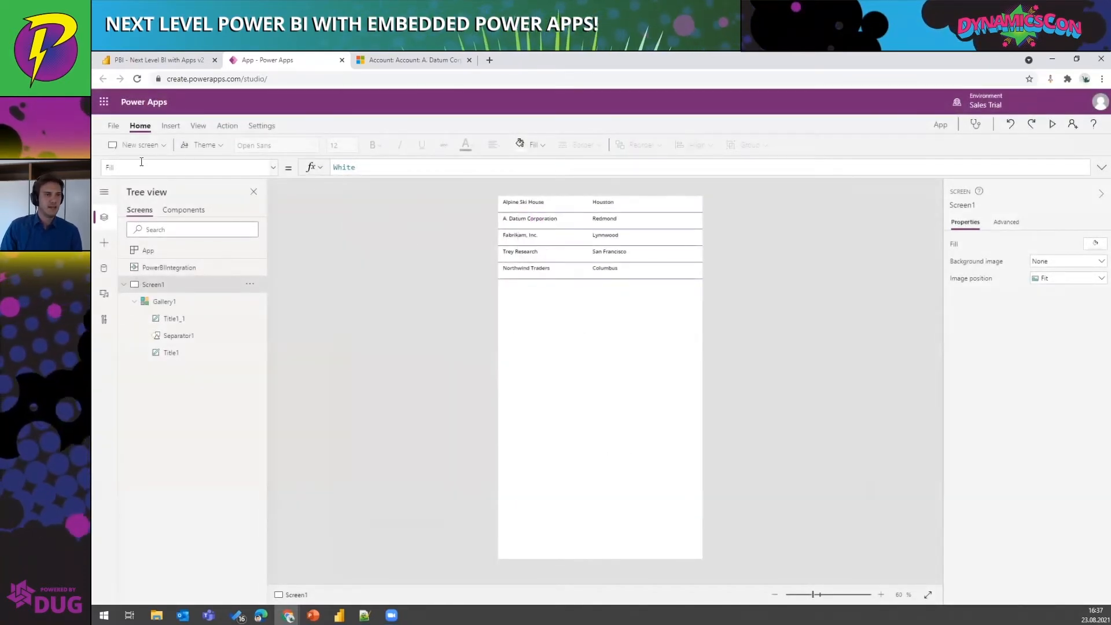
# Step: Save the app to the cloud under the name DynamicsCon - Next Level BI
pyautogui.click(115, 126)
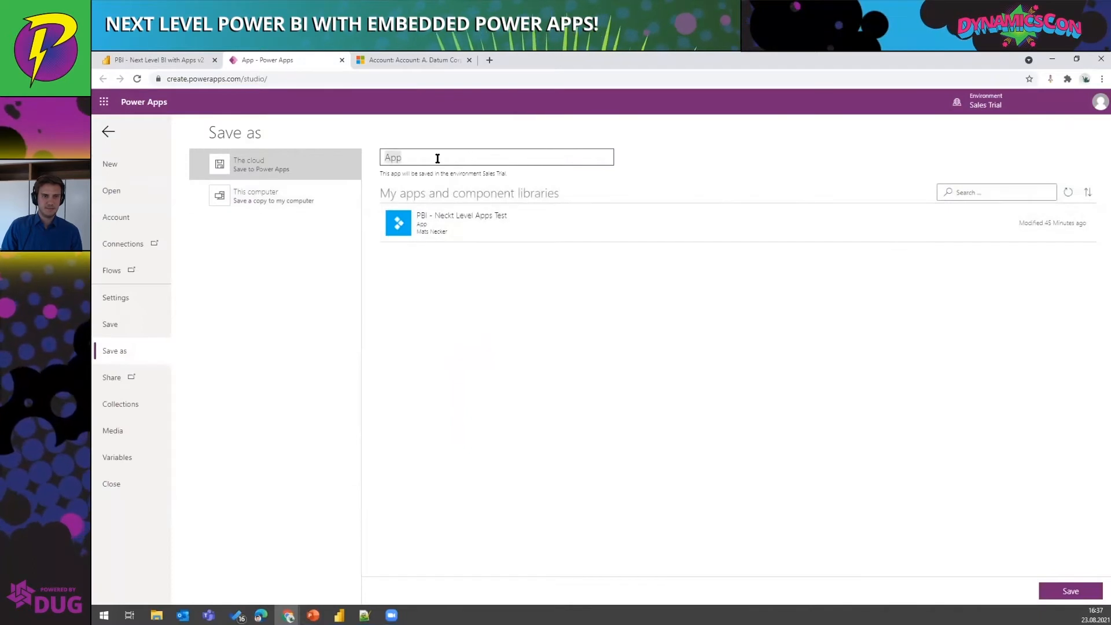
pyautogui.moveTo(400, 158); pyautogui.dragTo(383, 158)
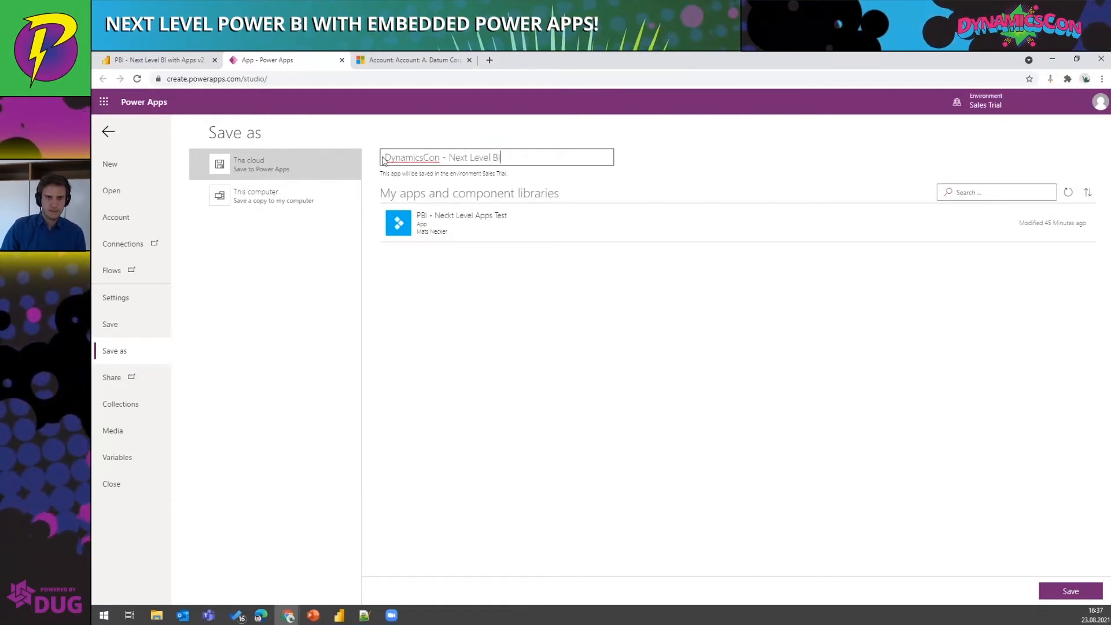
pyautogui.click(1069, 591)
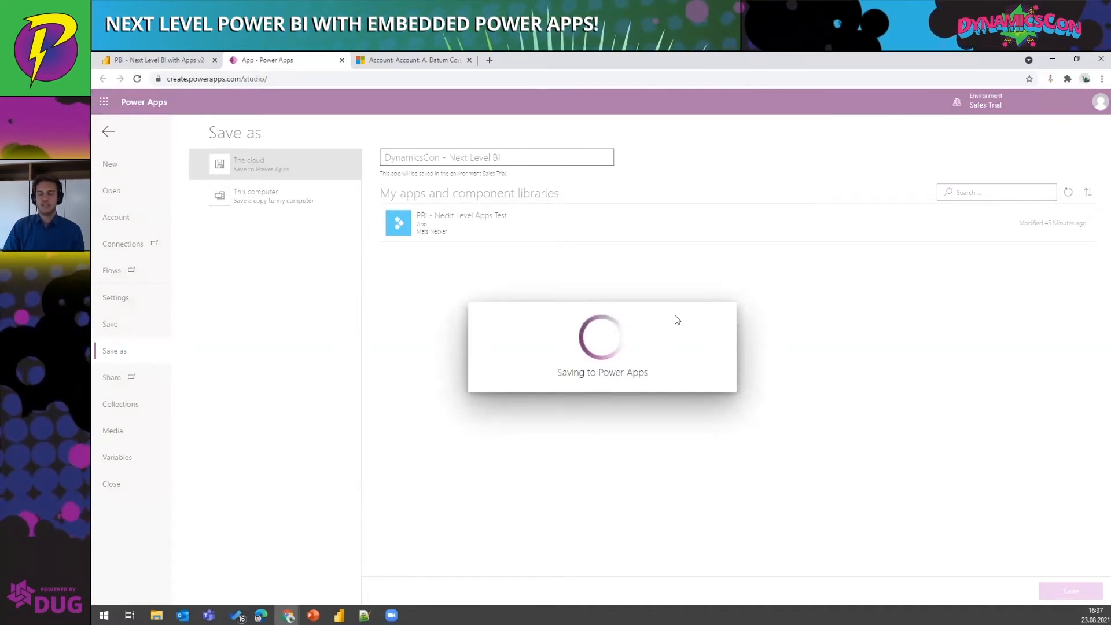
# Step: Switch to the Power BI report and select the Trey Research and Fabrikam, Inc. August bubbles individually to check the embedded gallery's filtering
pyautogui.click(170, 60)
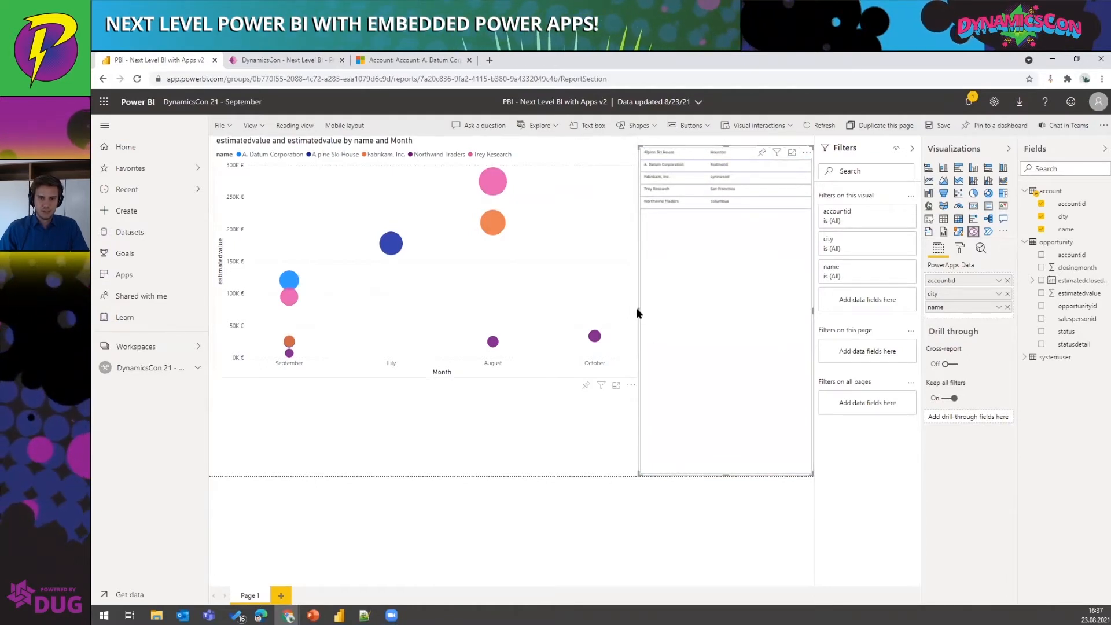
pyautogui.moveTo(637, 310); pyautogui.dragTo(640, 307)
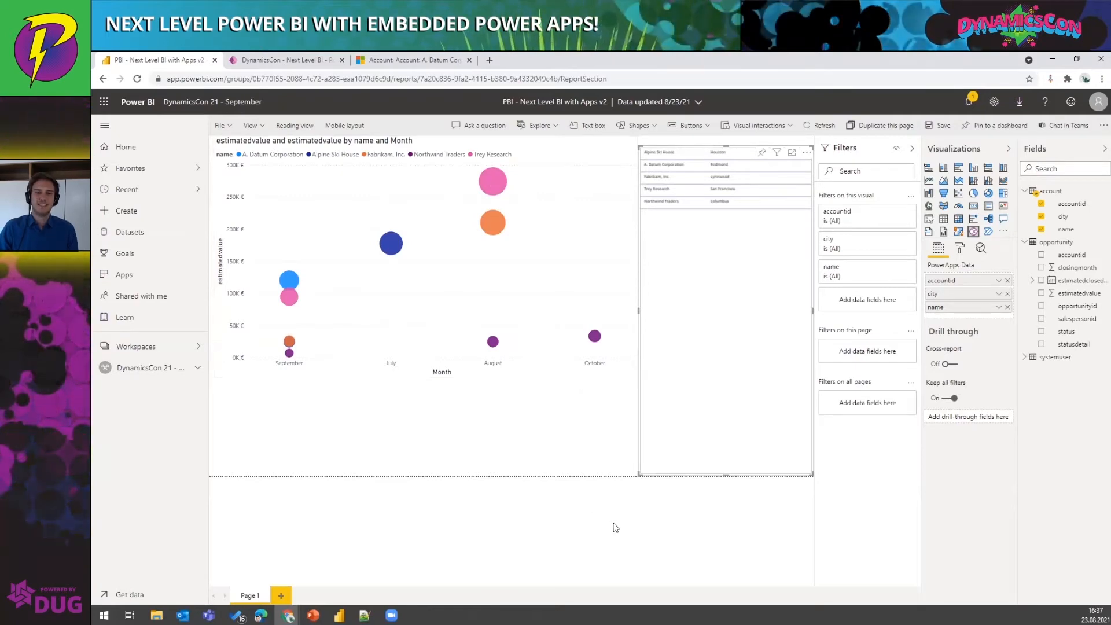
pyautogui.click(578, 456)
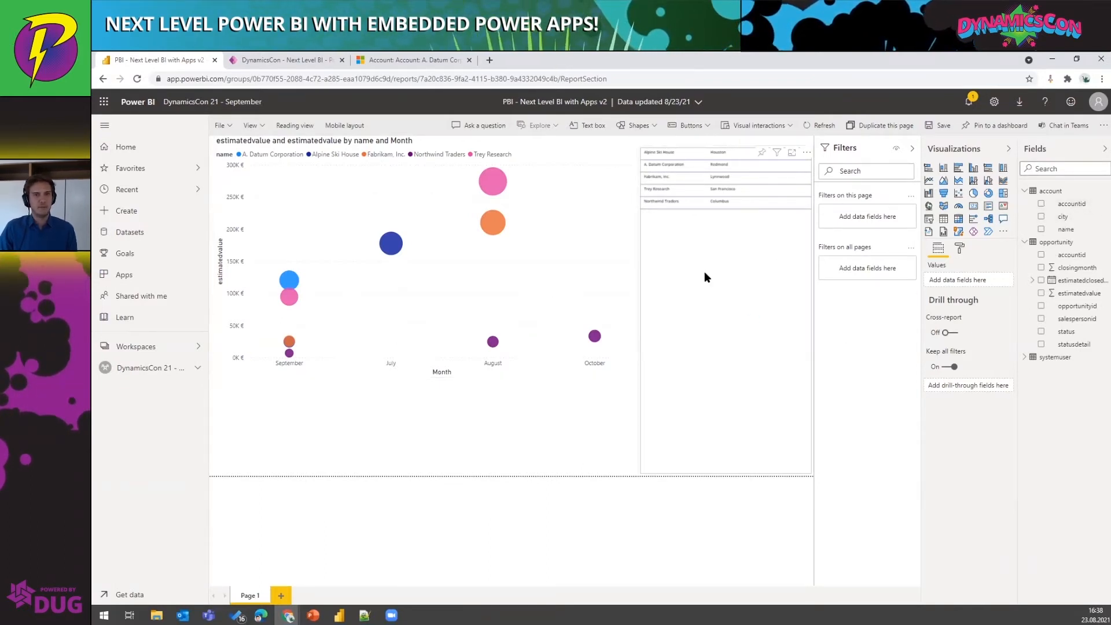
pyautogui.click(492, 184)
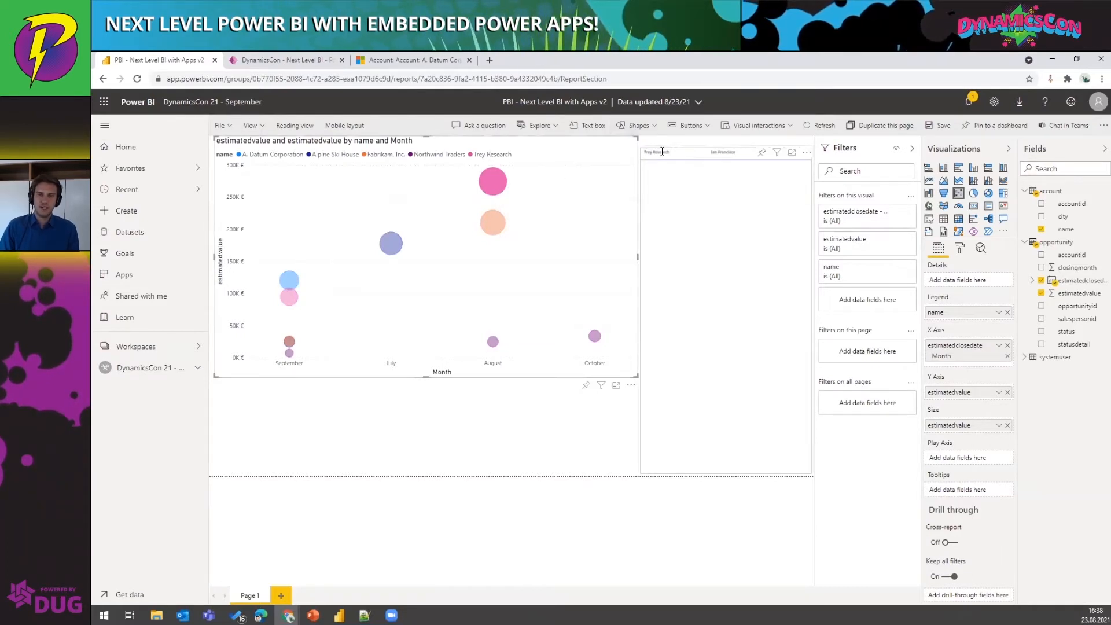
pyautogui.moveTo(489, 188)
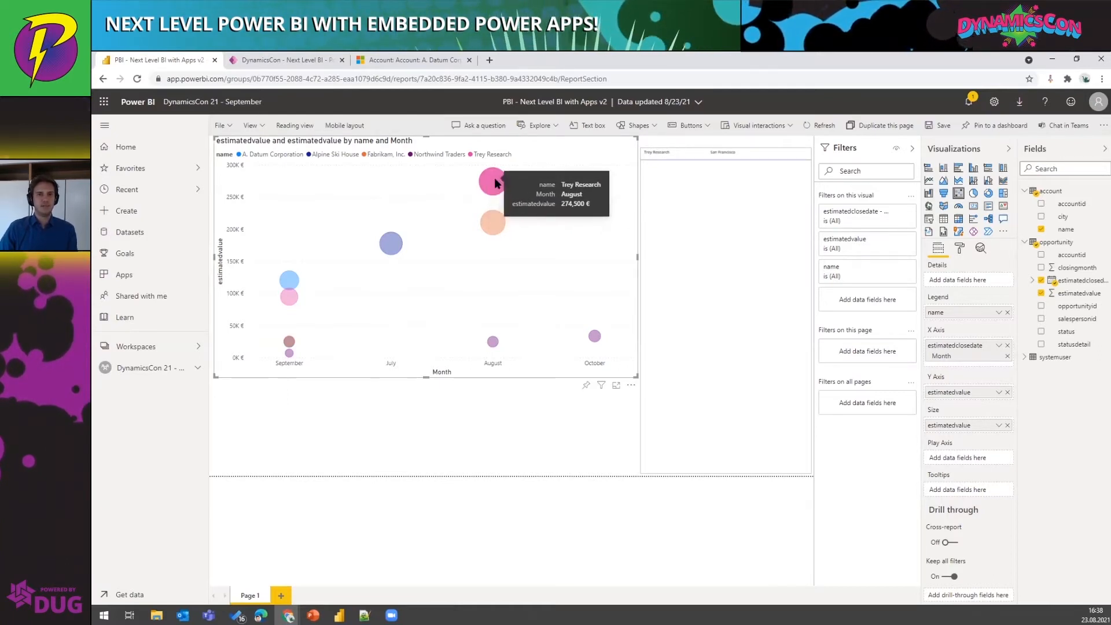
pyautogui.click(496, 224)
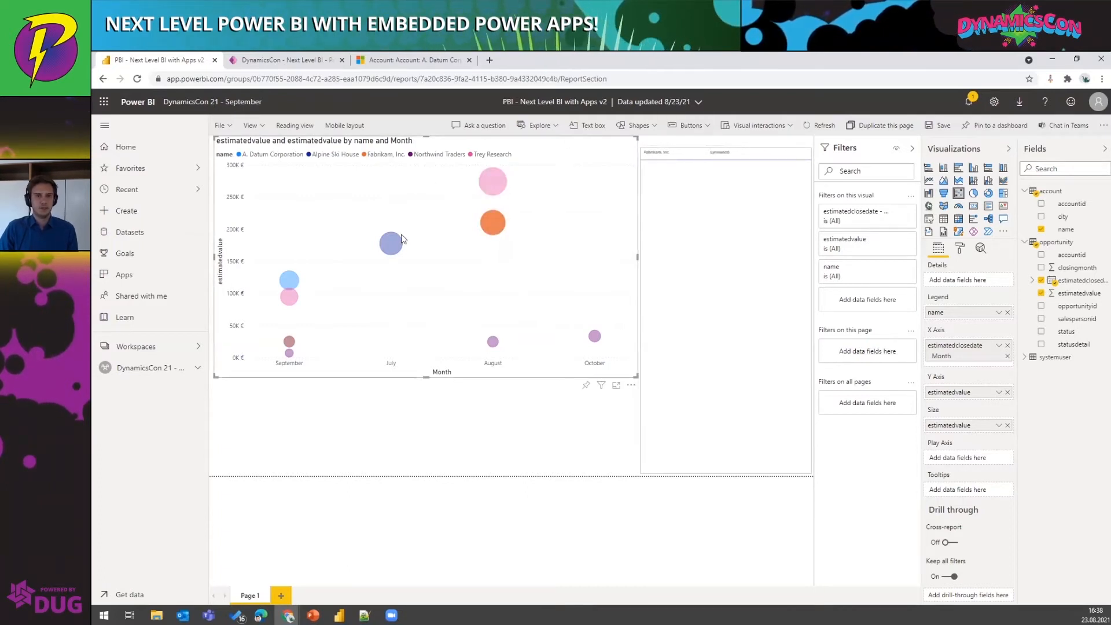
pyautogui.click(382, 256)
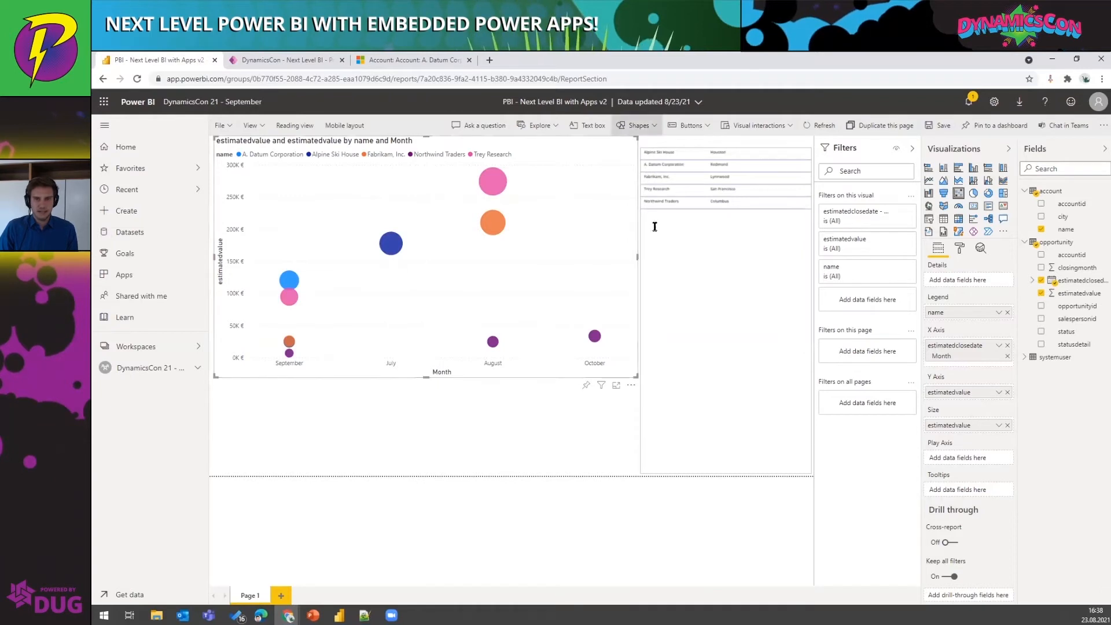
# Step: Select the Alpine Ski House, Trey Research and Fabrikam, Inc. bubbles together, check the gallery's rows, and clear the selection
pyautogui.click(395, 247)
pyautogui.keyDown('ctrl'); pyautogui.click(501, 178); pyautogui.keyUp('ctrl')
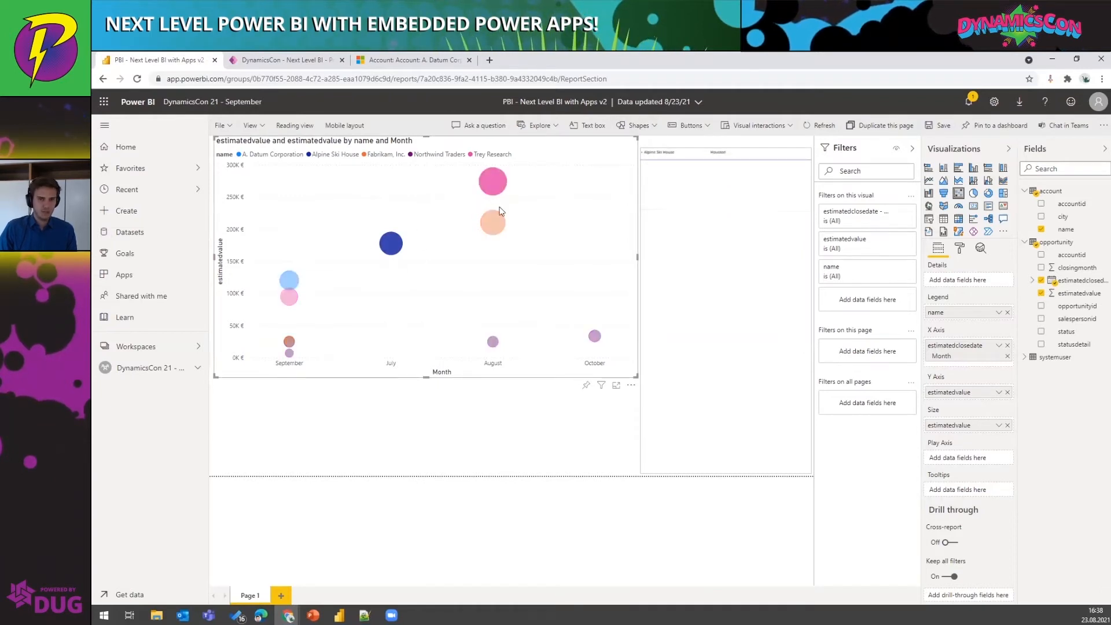
pyautogui.keyDown('ctrl'); pyautogui.click(492, 223); pyautogui.keyUp('ctrl')
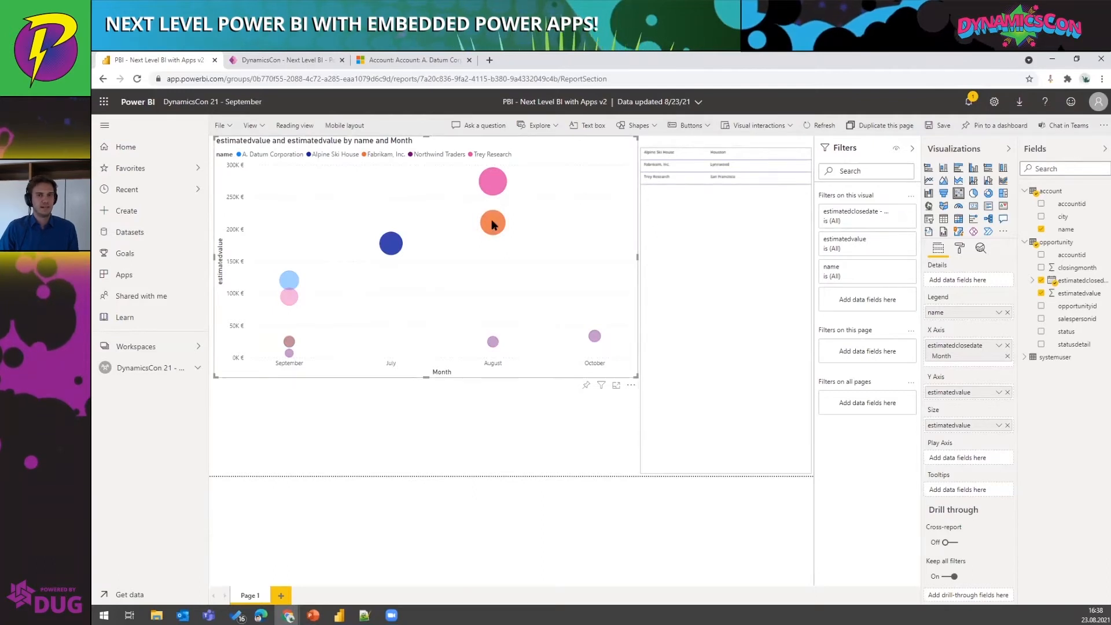
pyautogui.moveTo(490, 222)
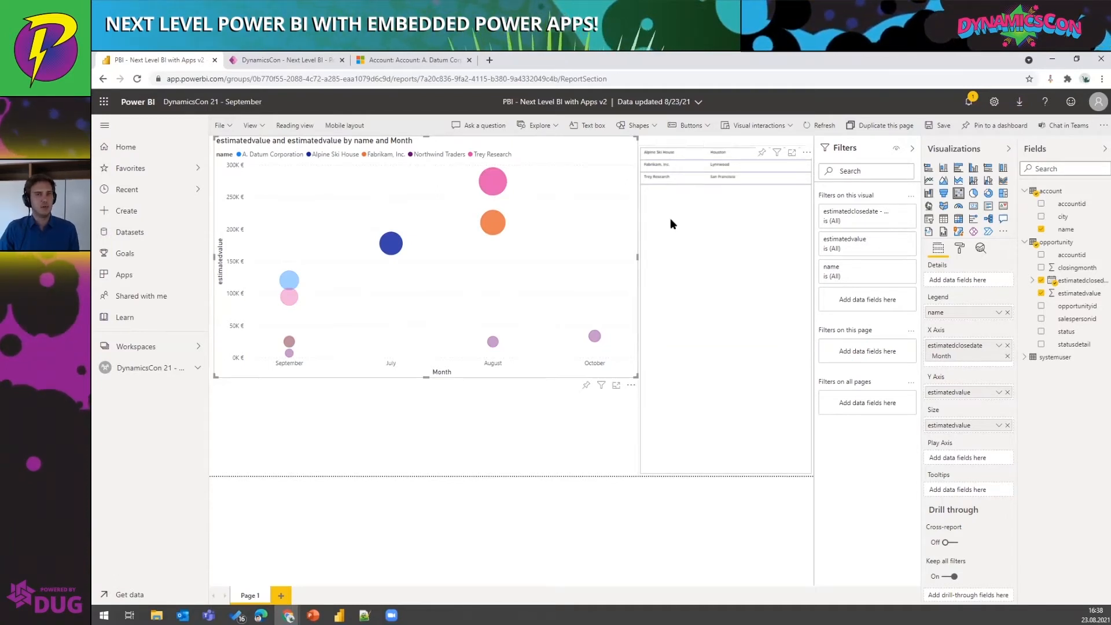
pyautogui.click(537, 198)
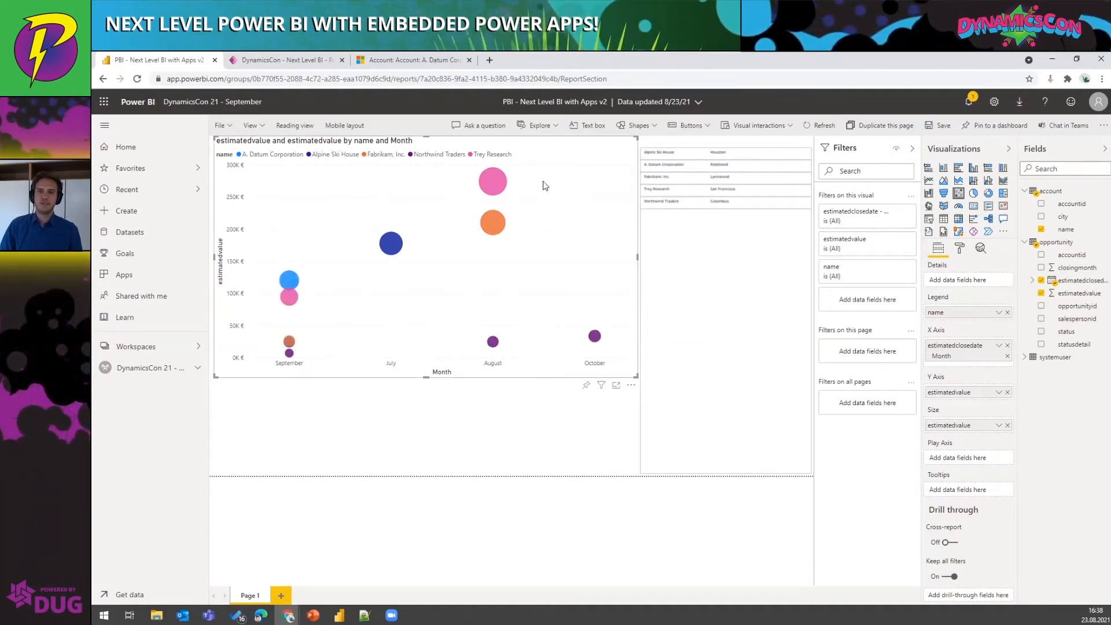
# Step: Recheck the gallery's filtering with single and combined selections of the three largest bubbles, and clear the chart selection
pyautogui.click(495, 180)
pyautogui.click(498, 224)
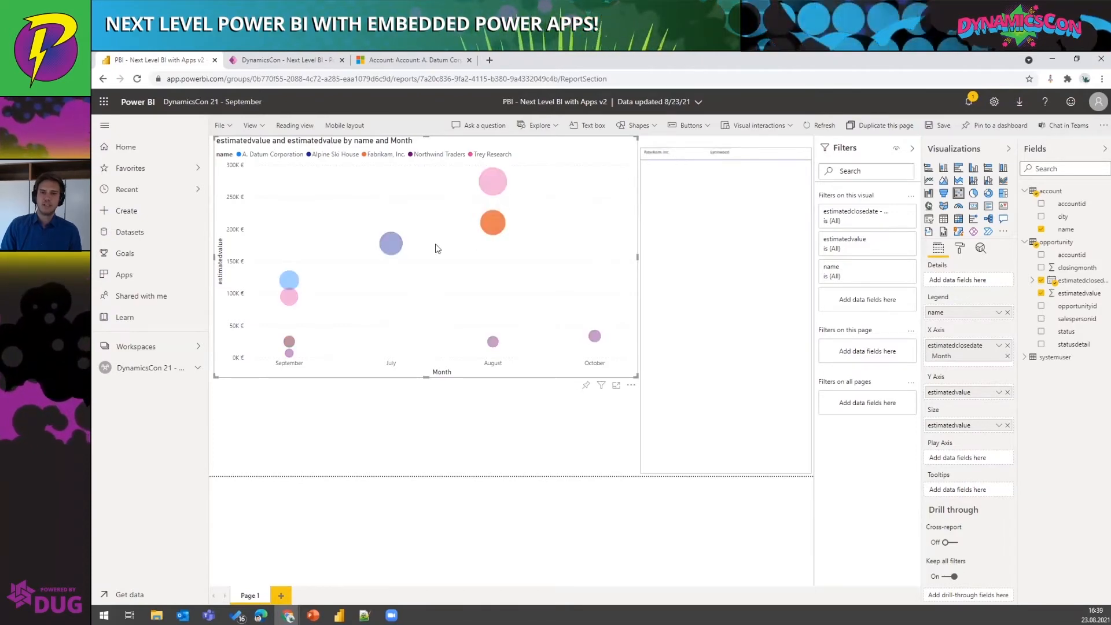
pyautogui.click(390, 243)
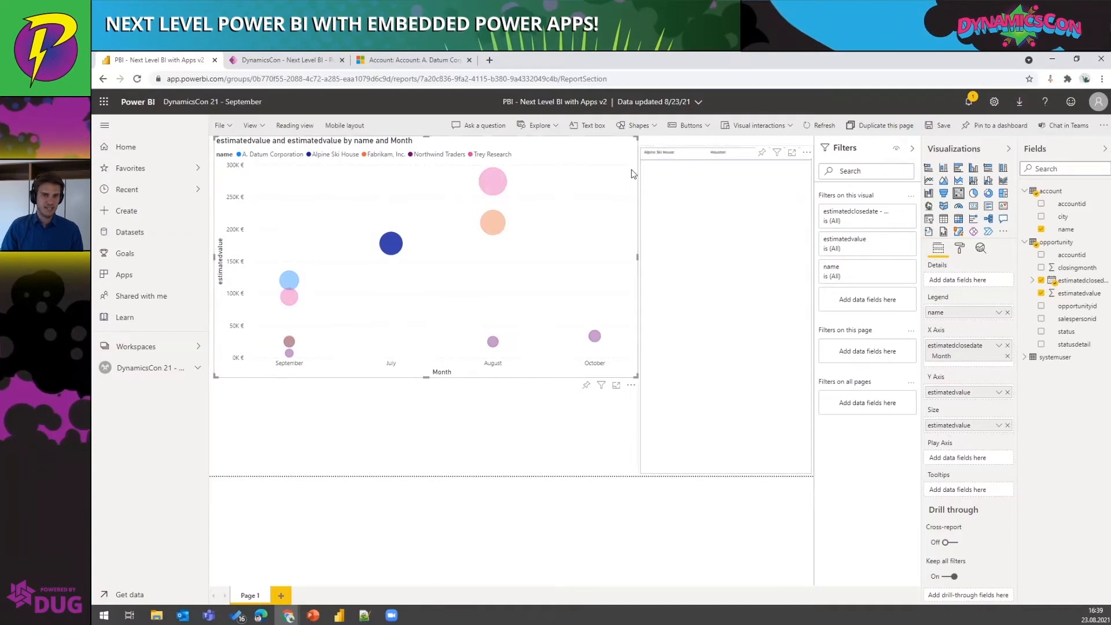
pyautogui.click(394, 247)
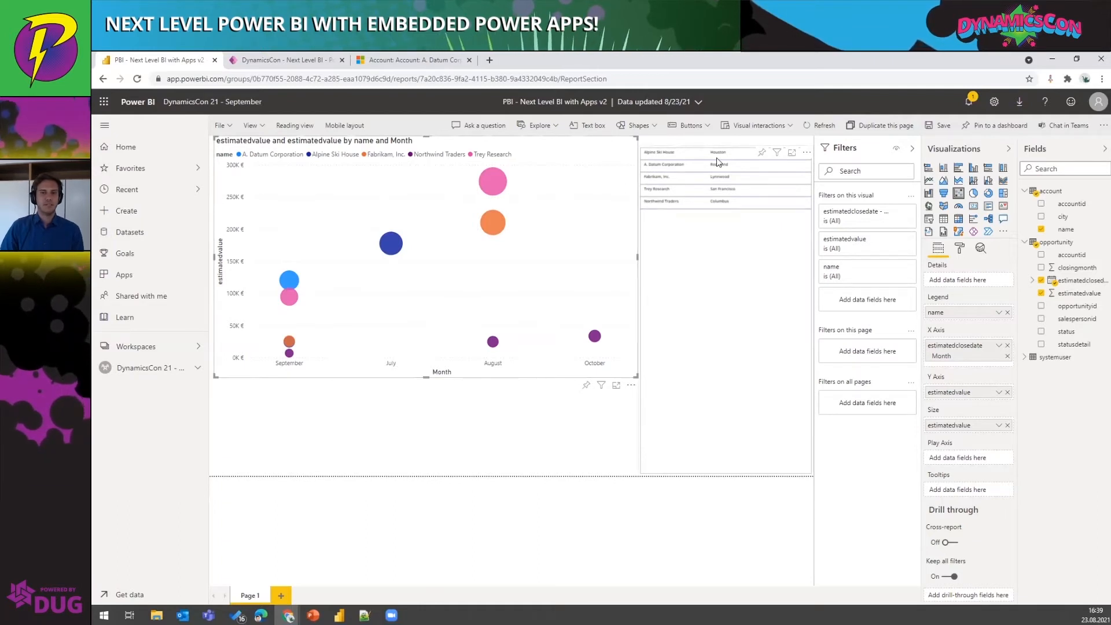
pyautogui.click(498, 184)
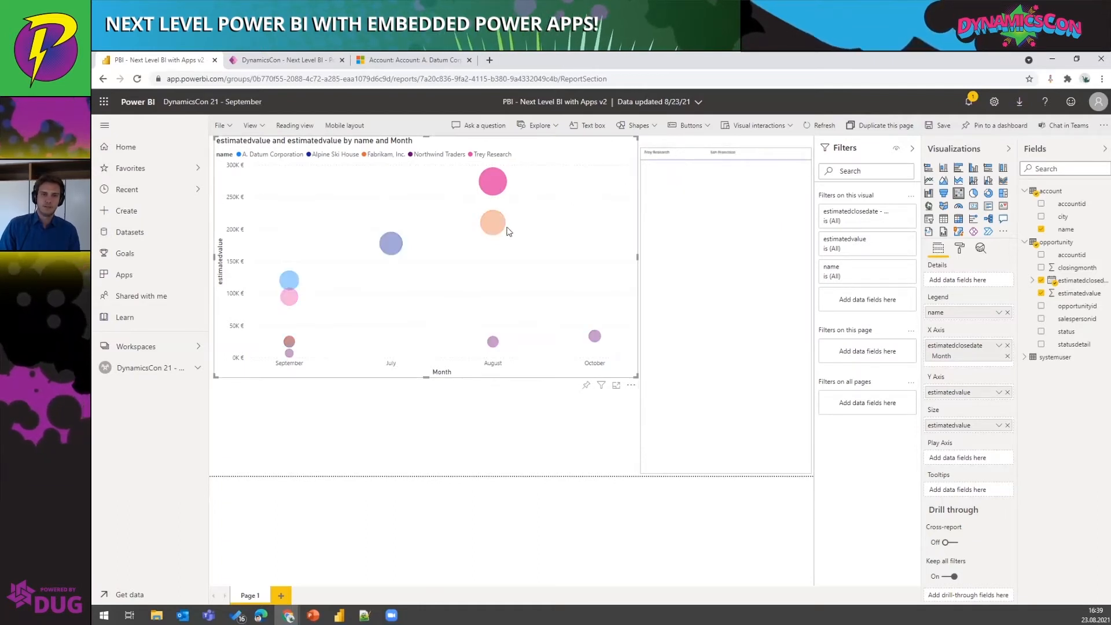
pyautogui.click(491, 192)
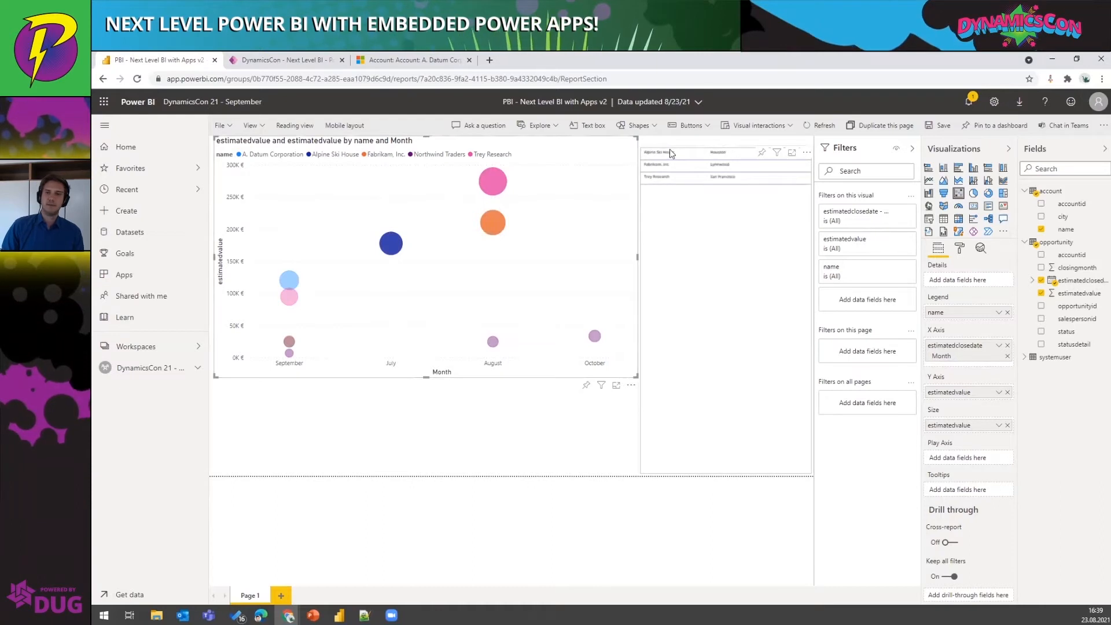
pyautogui.moveTo(491, 192)
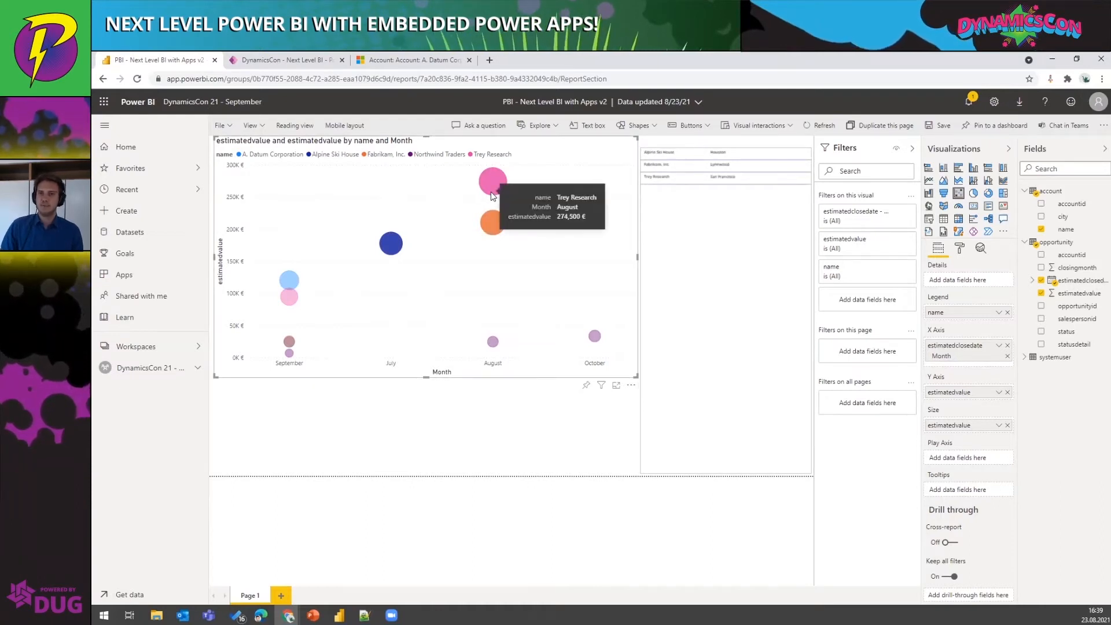
pyautogui.click(492, 191)
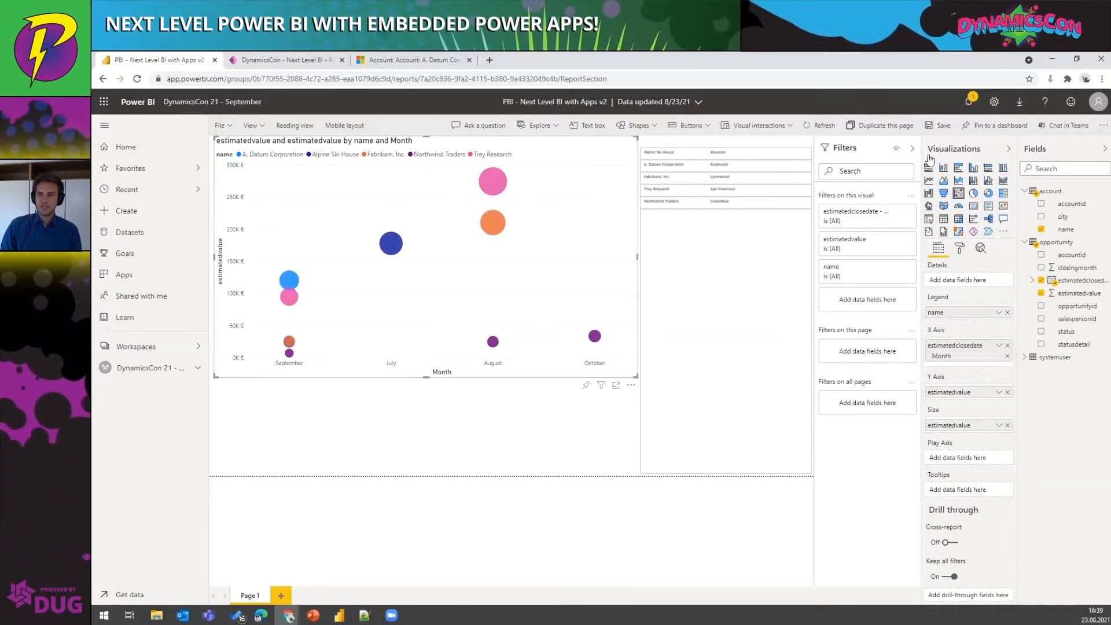
# Step: Save the Power BI report and return to the DynamicsCon 21 - September workspace
pyautogui.click(939, 125)
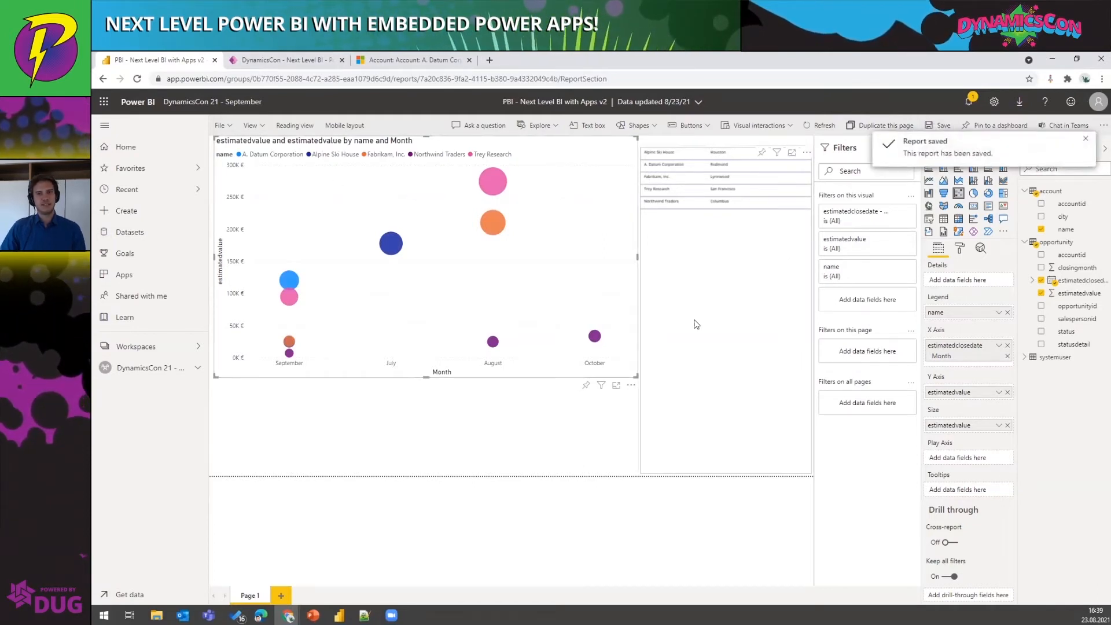
pyautogui.click(216, 103)
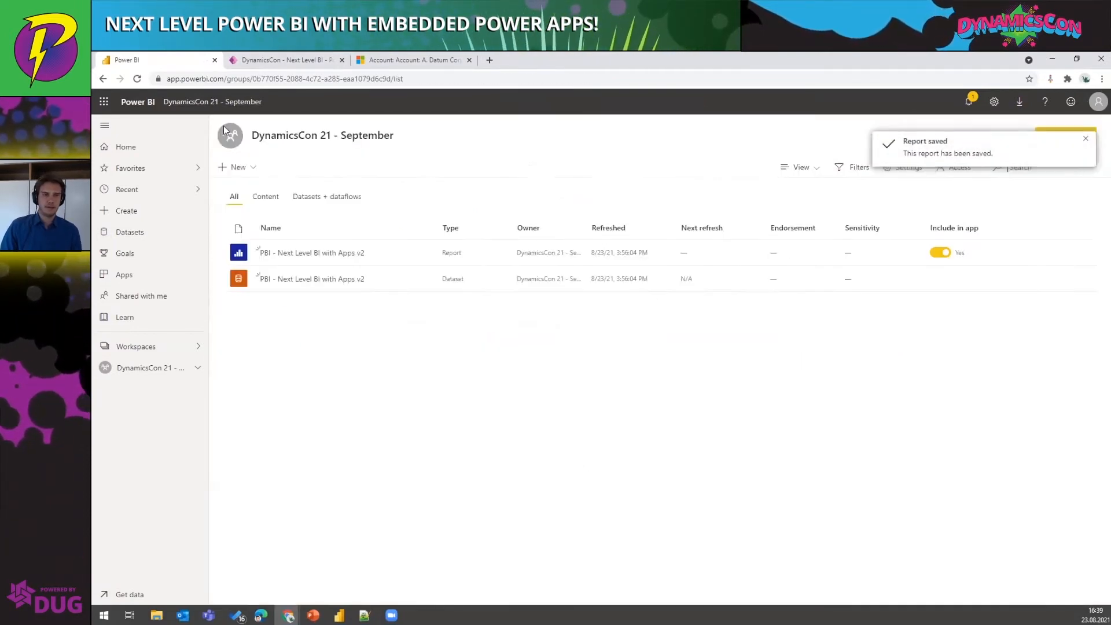
# Step: Switch to Power Apps Studio and return to the editing canvas of the DynamicsCon - Next Level BI app
pyautogui.click(307, 61)
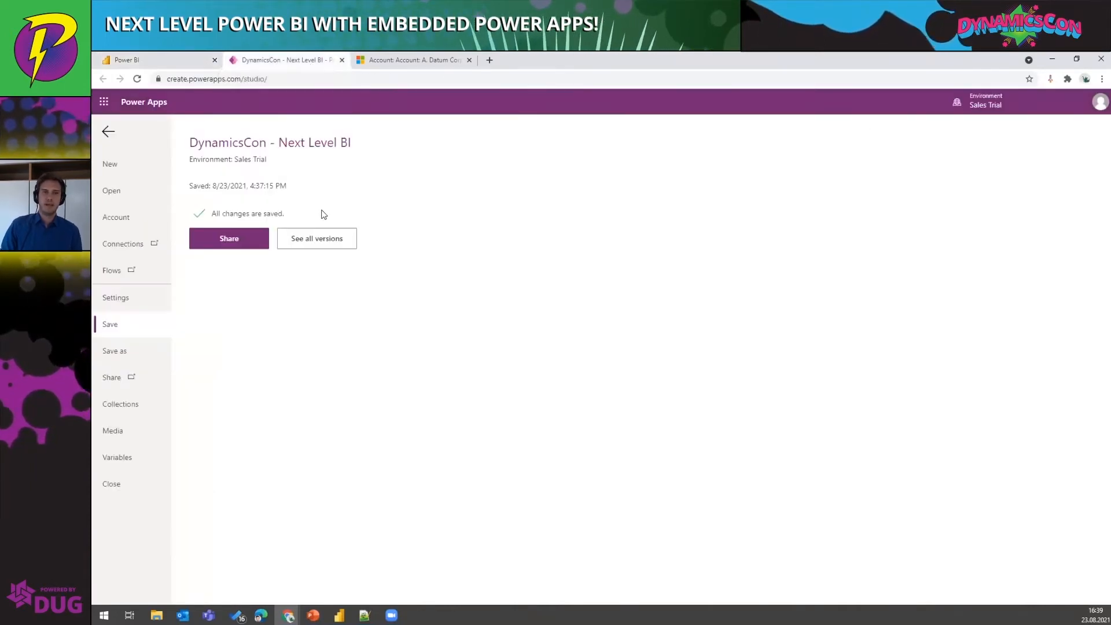
pyautogui.click(104, 129)
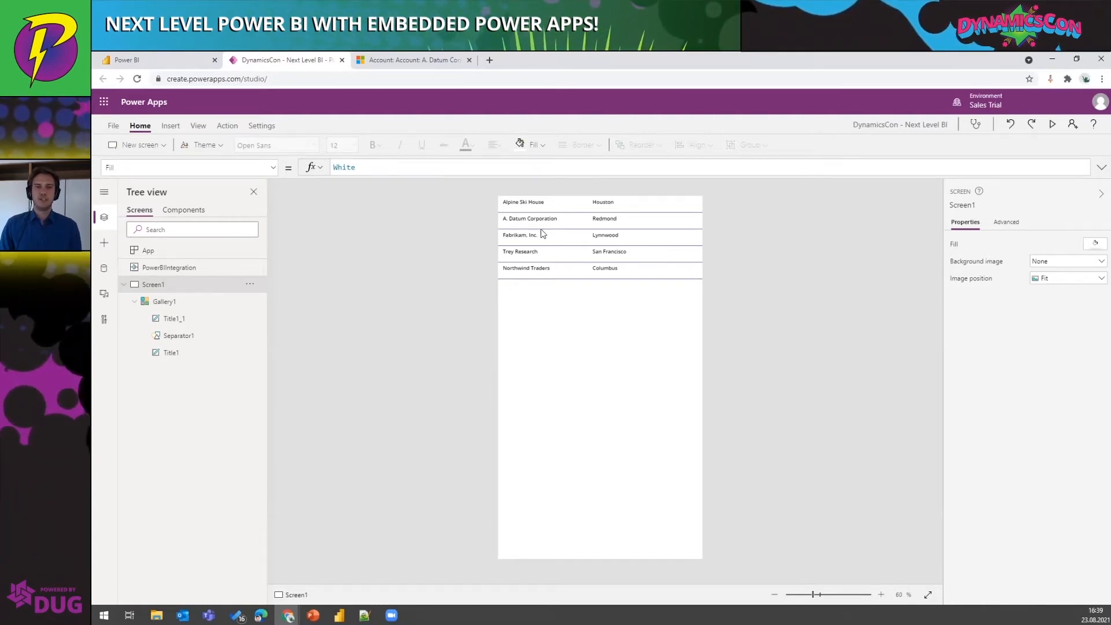
# Step: Rename the gallery on Screen1 as GalleryAccounts
pyautogui.click(546, 203)
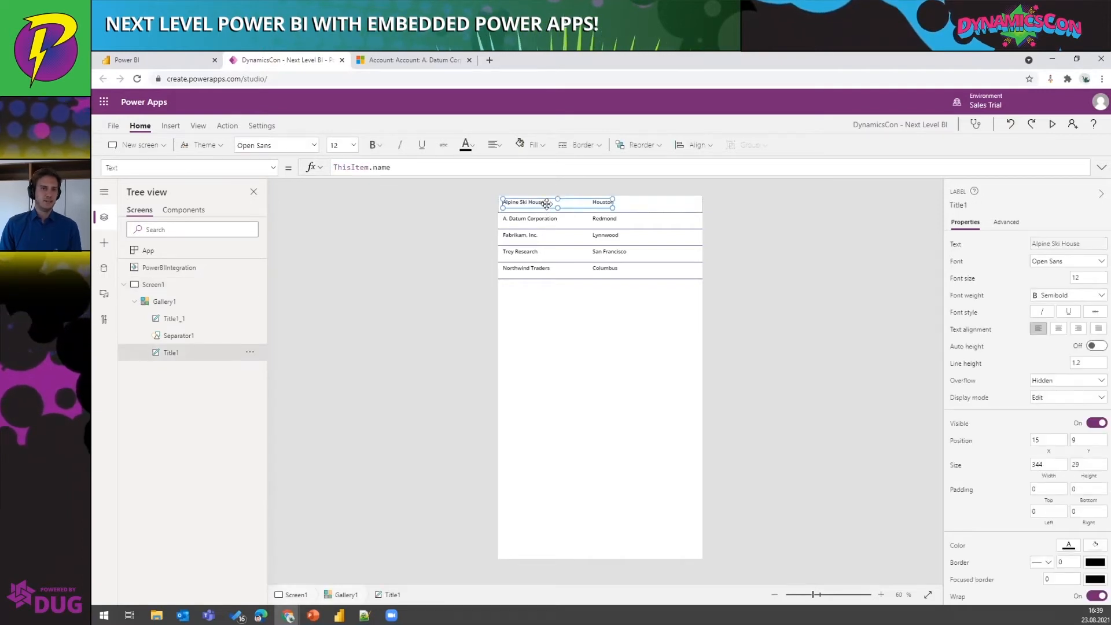
pyautogui.click(564, 328)
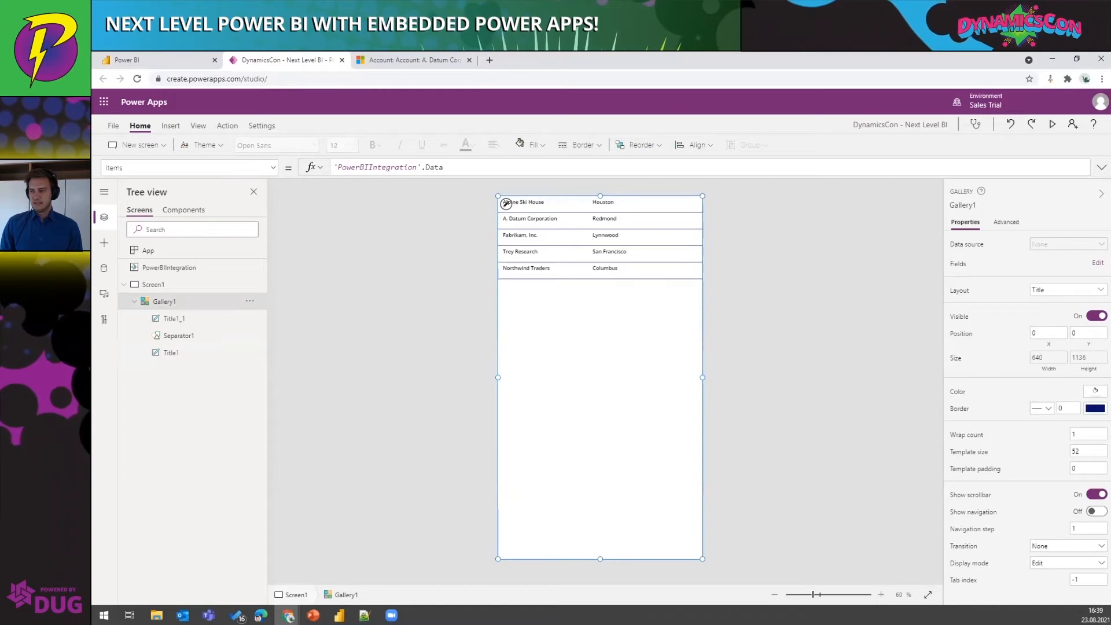
pyautogui.hotkey('alt', 'Tab')
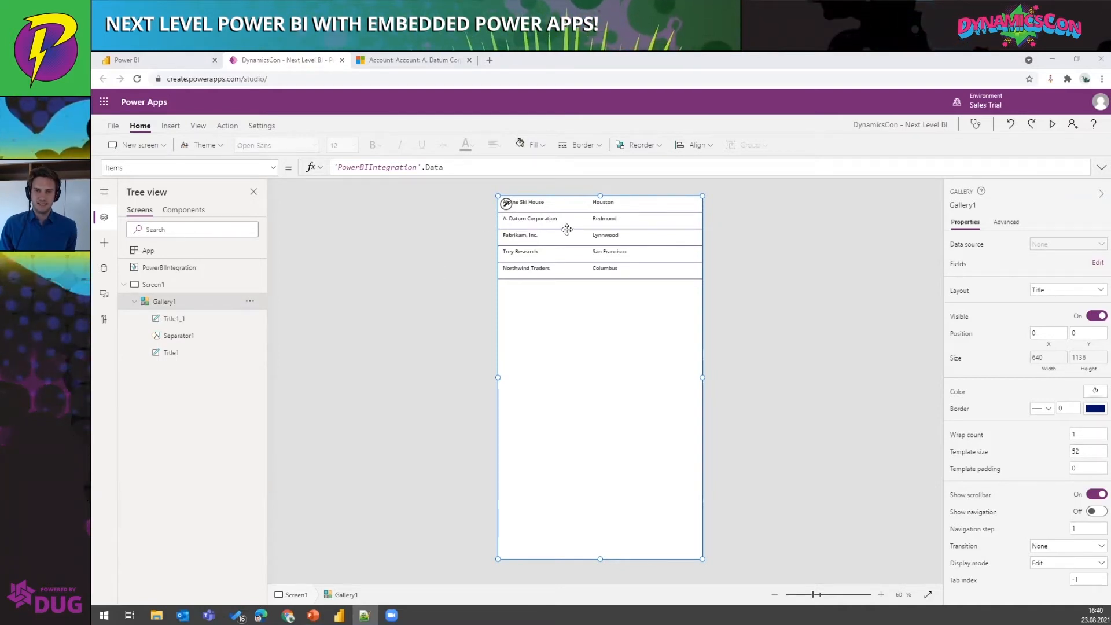
pyautogui.click(249, 301)
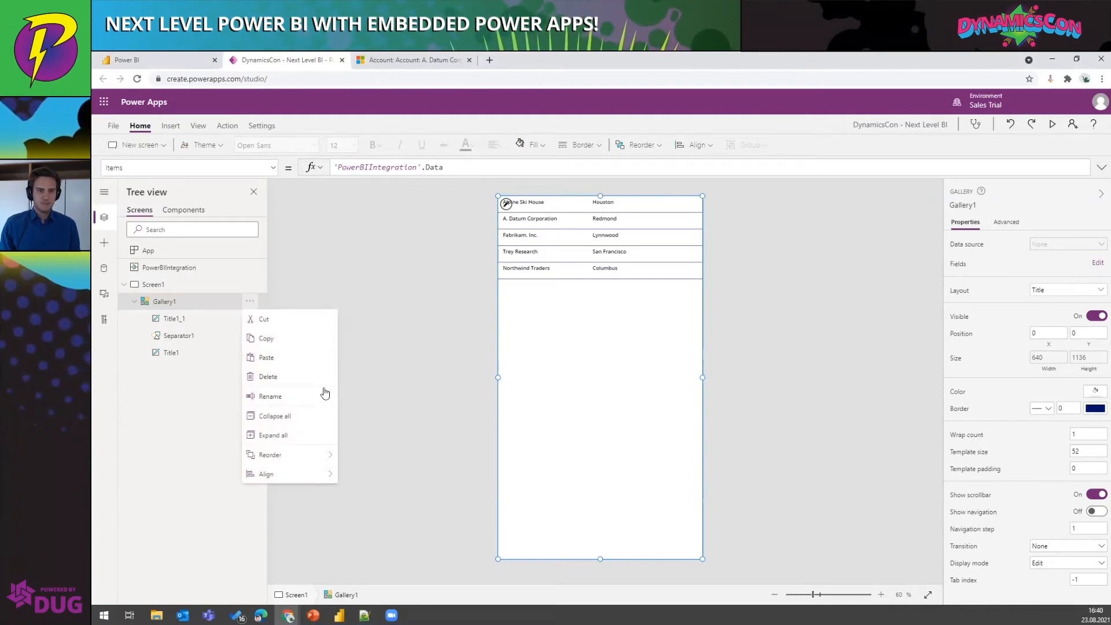
pyautogui.click(273, 396)
pyautogui.click(193, 300)
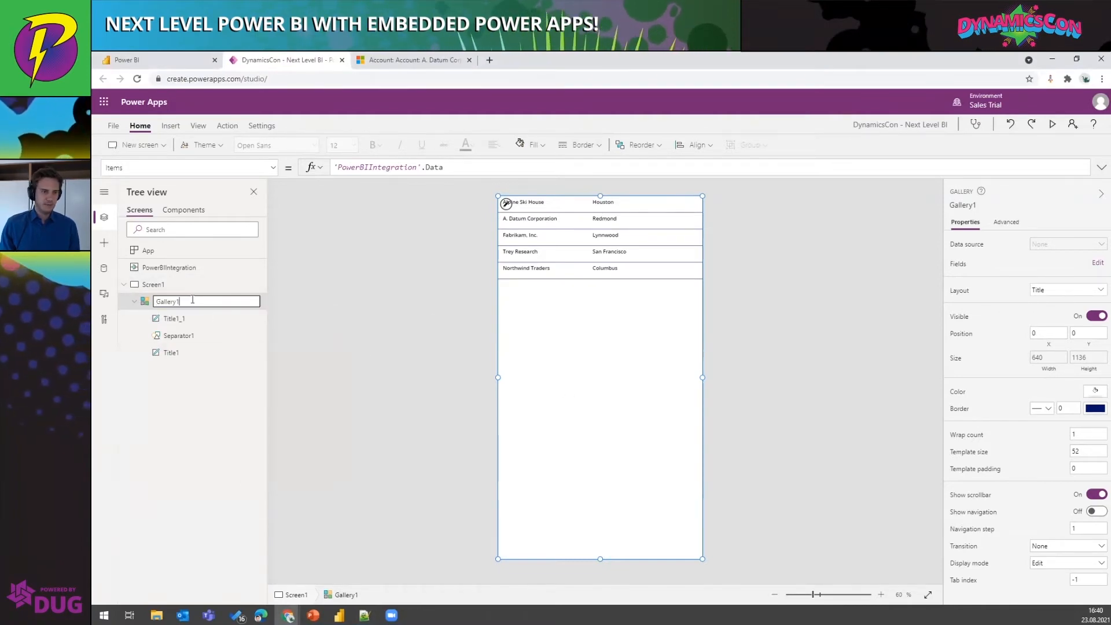
pyautogui.press('BackSpace')
pyautogui.write('Accounts')
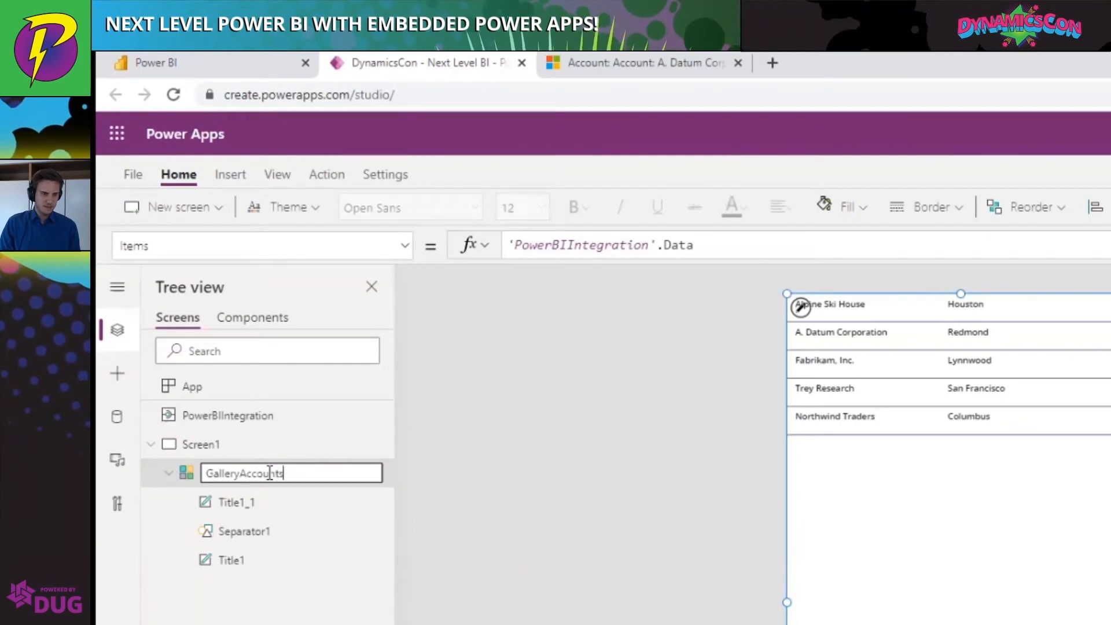
pyautogui.press('Return')
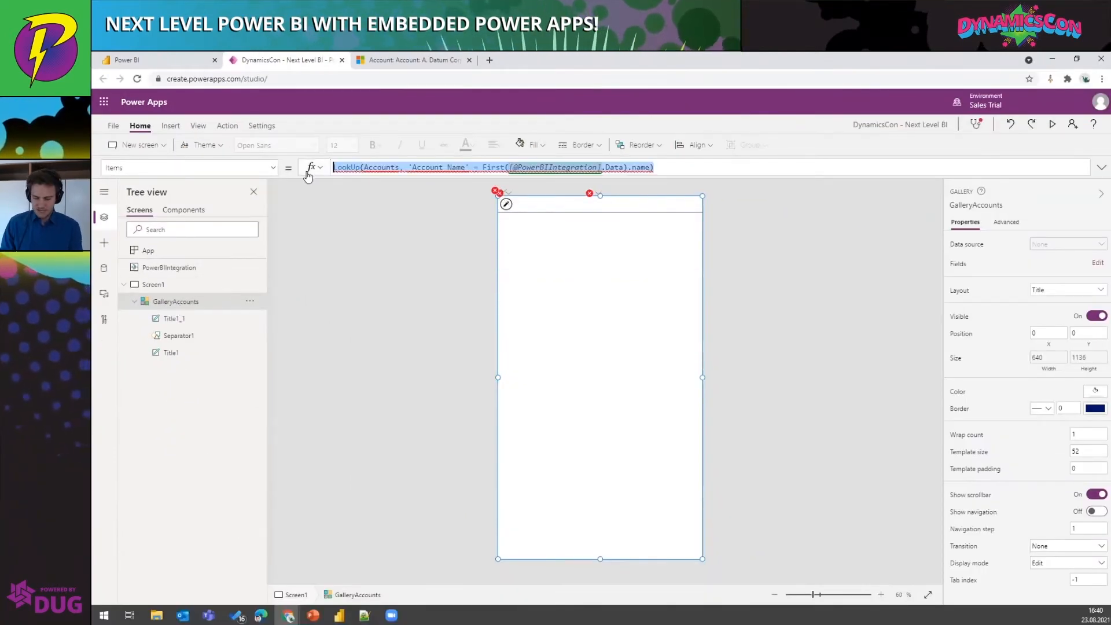
# Step: Clear the gallery's Items formula and add the Dataverse Accounts table as a data source
pyautogui.press('BackSpace')
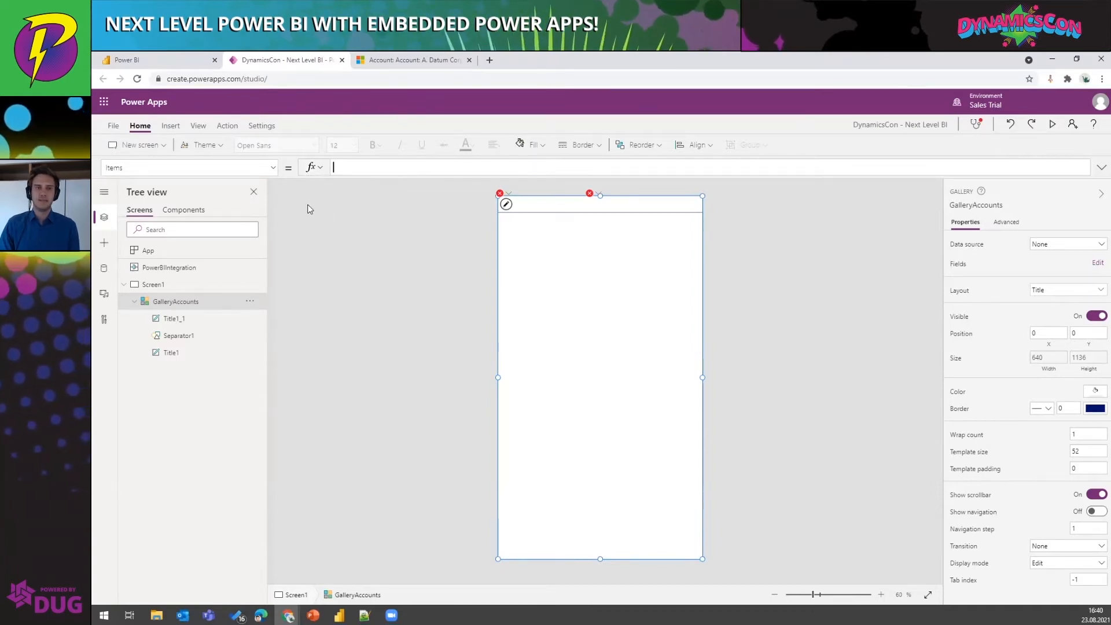
pyautogui.click(112, 272)
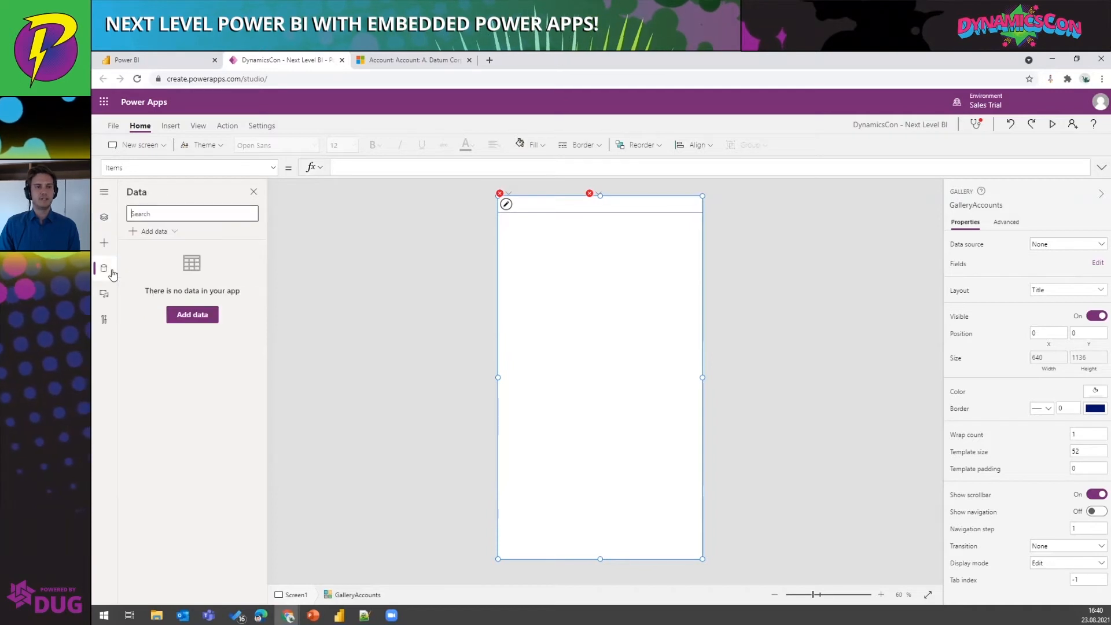
pyautogui.click(165, 233)
pyautogui.press('ctrl')
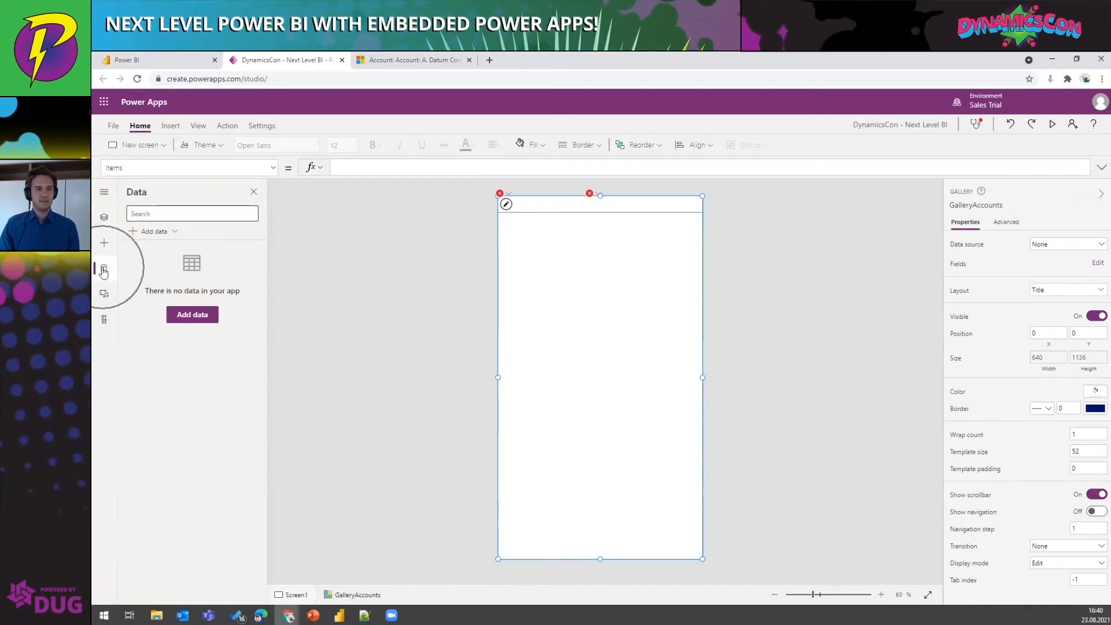
pyautogui.click(152, 232)
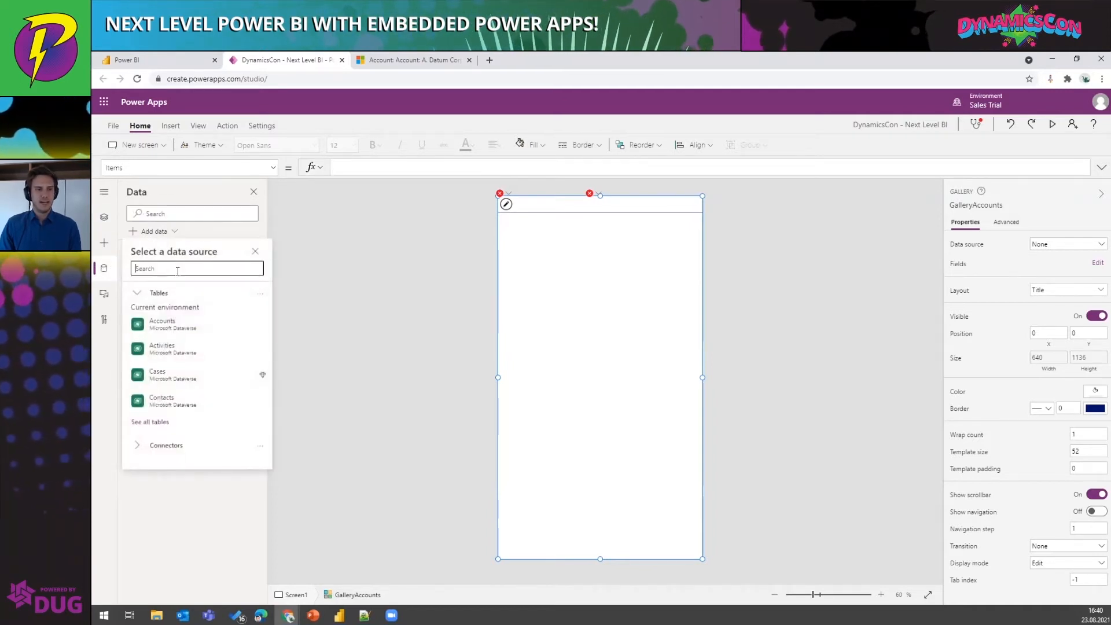
pyautogui.click(163, 323)
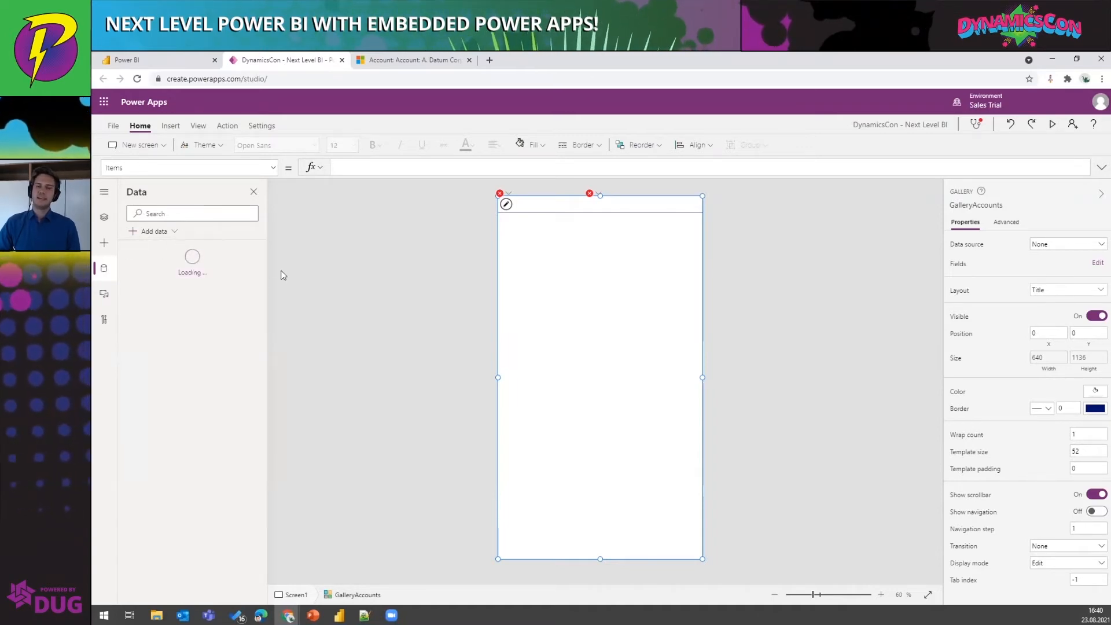
pyautogui.moveTo(208, 263)
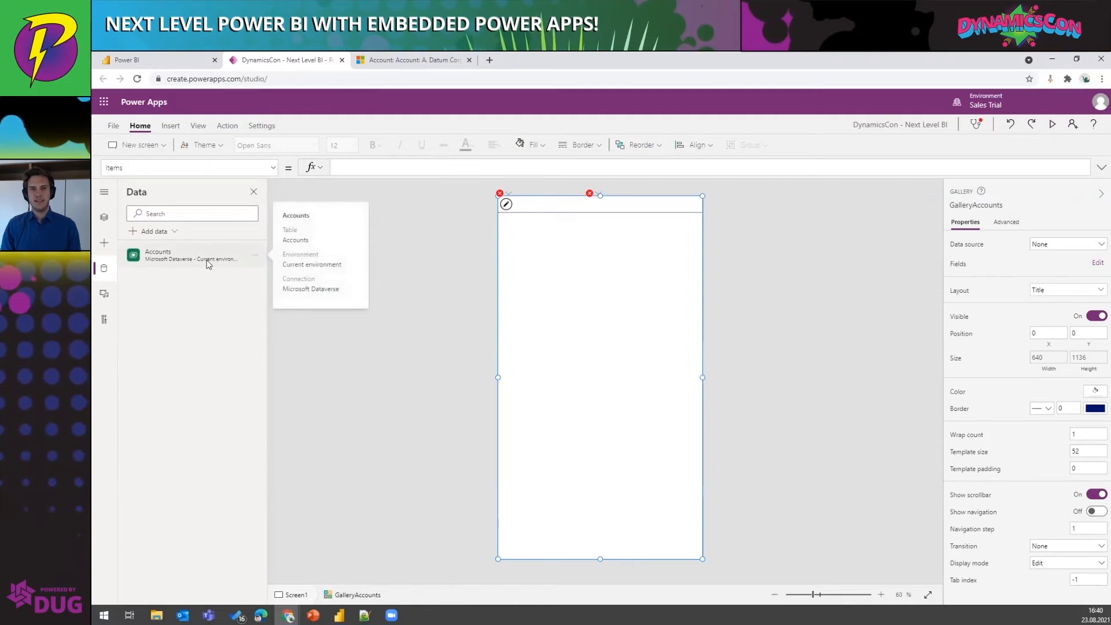
pyautogui.hotkey('ctrl', 'v')
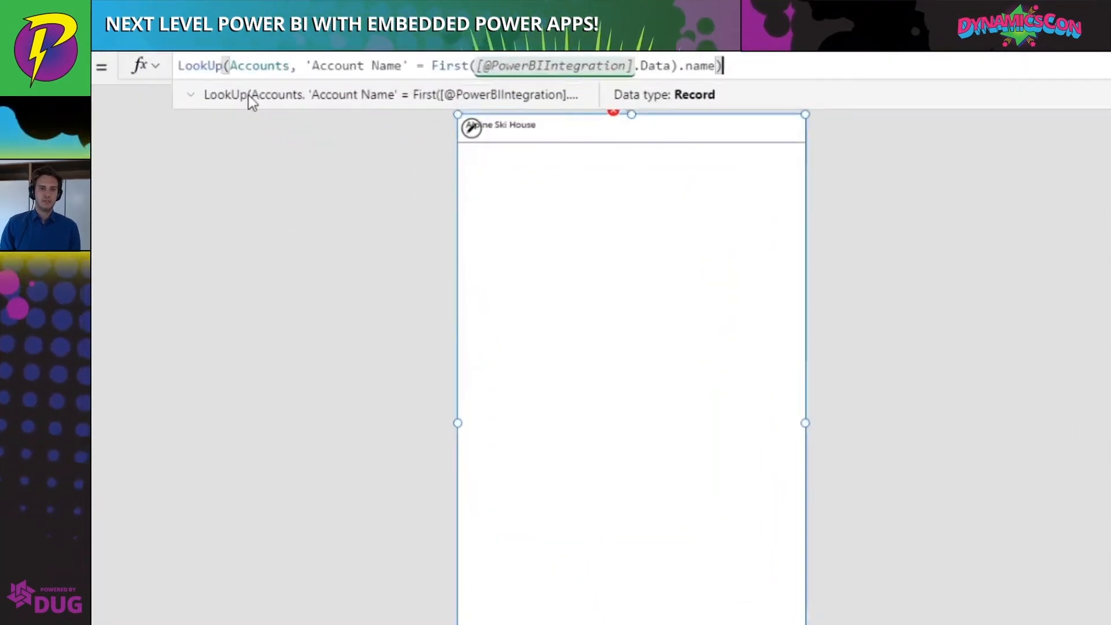
pyautogui.doubleClick(244, 65)
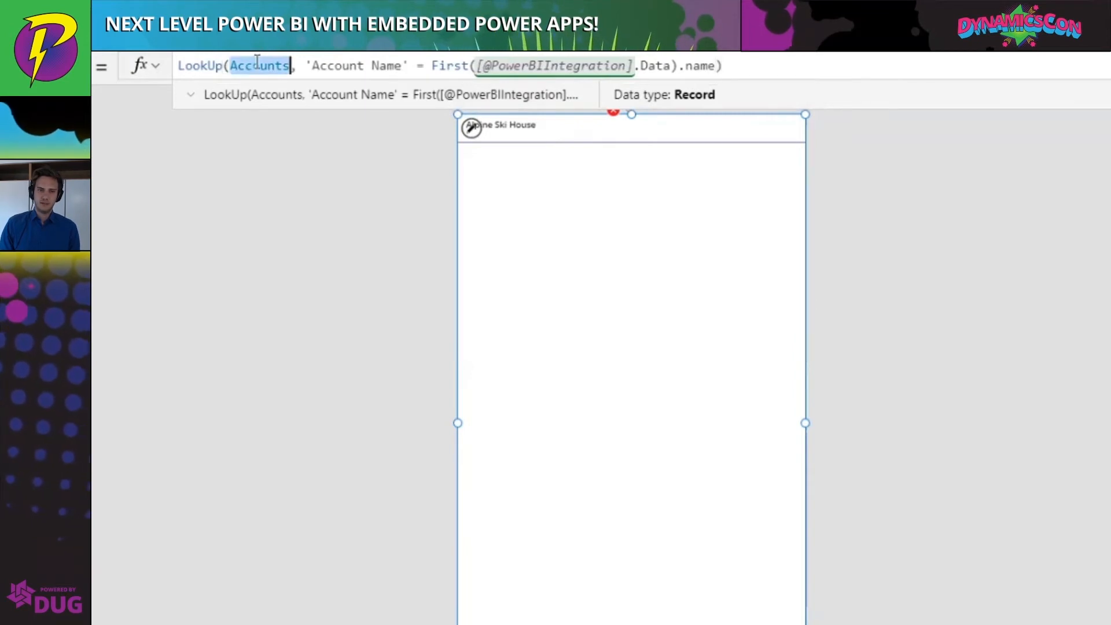
pyautogui.click(306, 65)
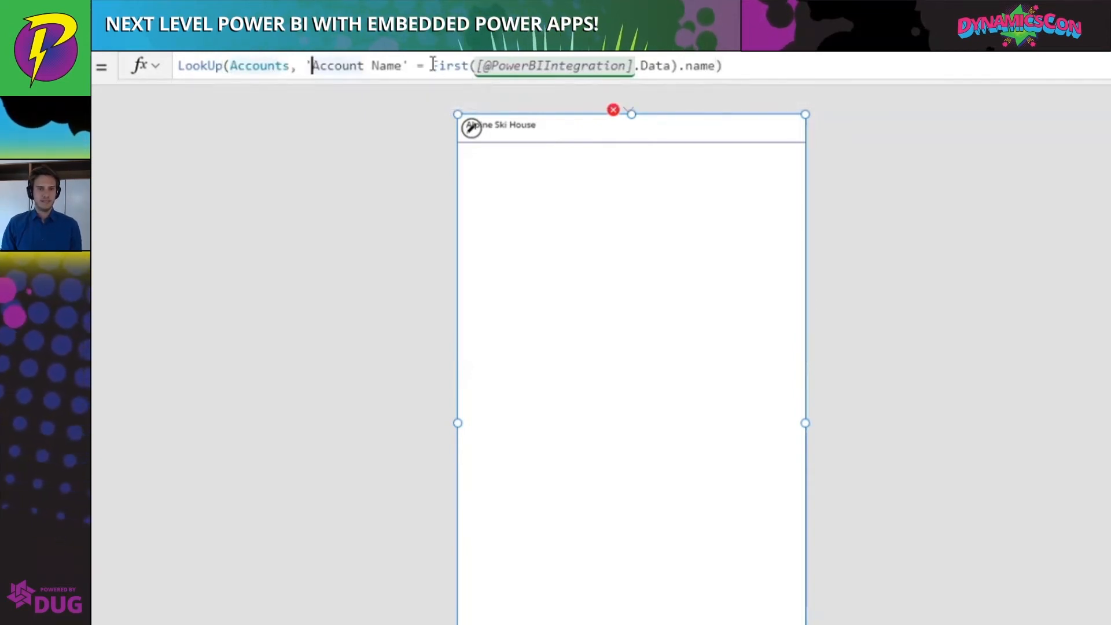
pyautogui.moveTo(432, 66); pyautogui.dragTo(469, 66)
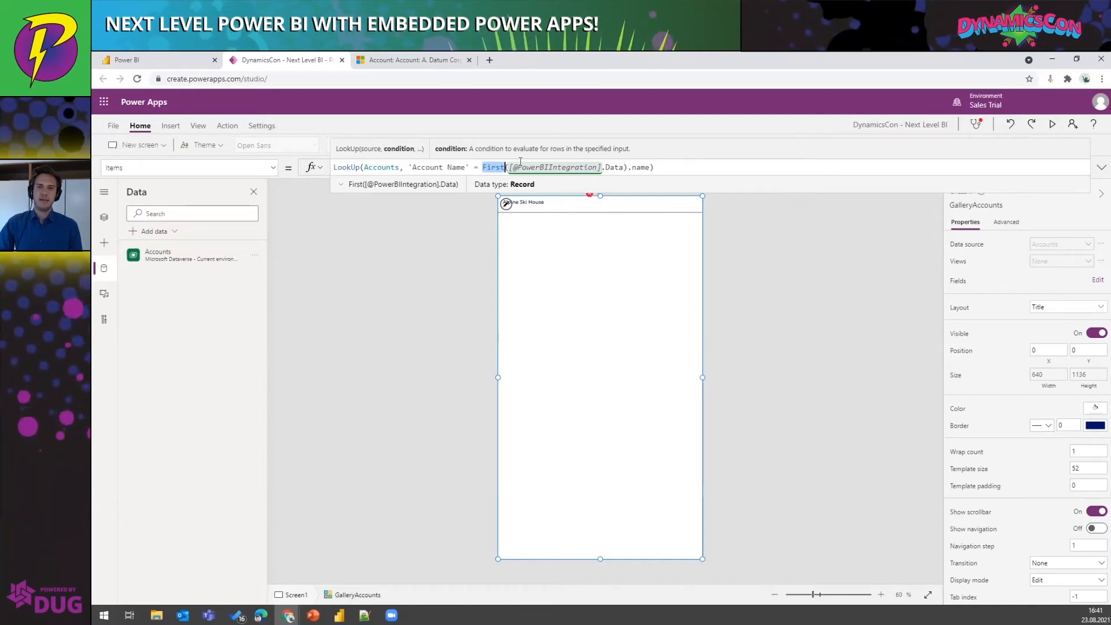
# Step: Make the row template of GalleryAccounts taller
pyautogui.click(603, 204)
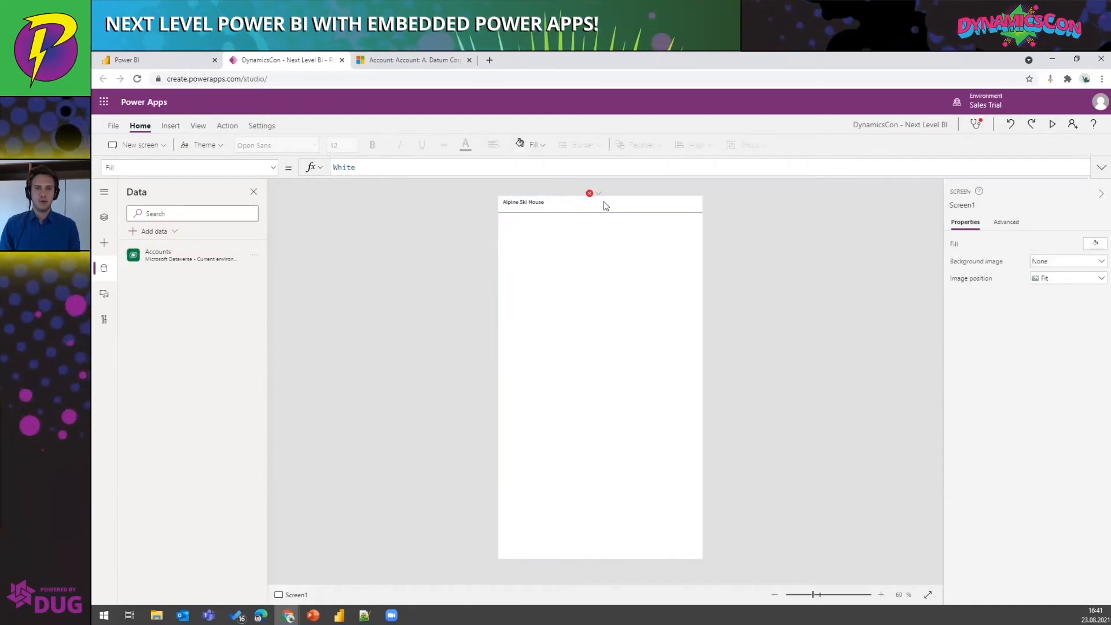
pyautogui.click(603, 212)
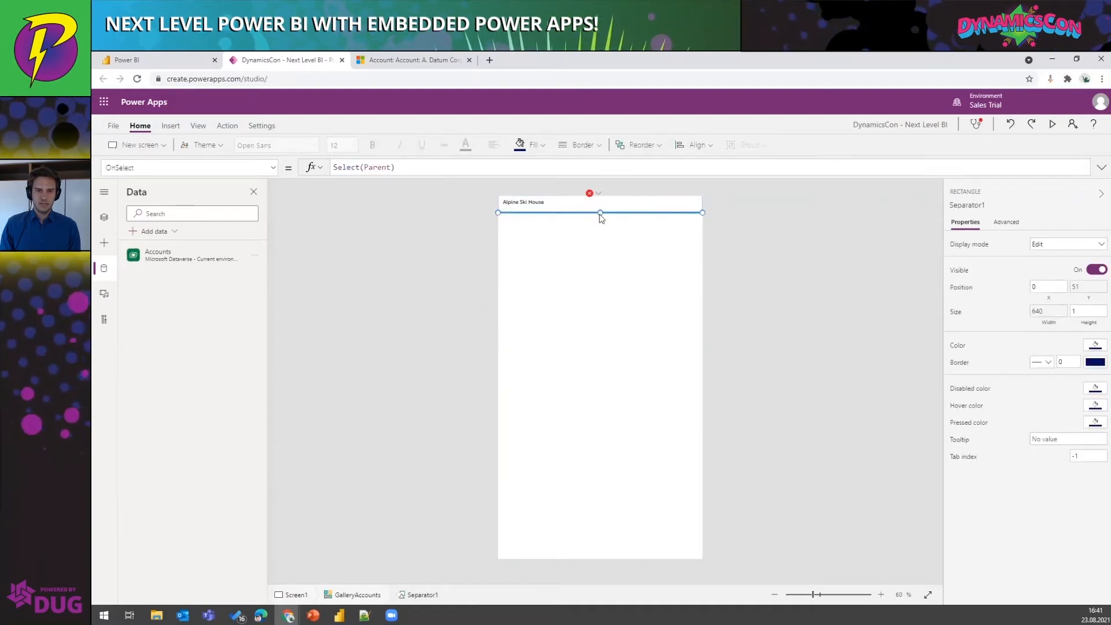
pyautogui.click(598, 230)
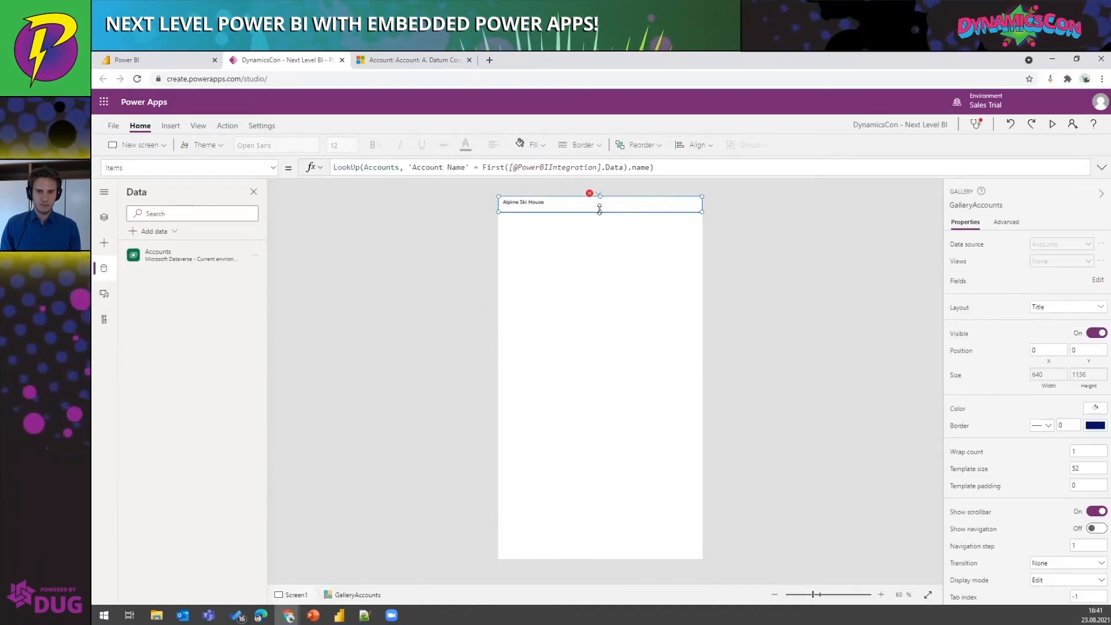
# Step: Enlarge the account name label to about 357 by 52 and set its font size to 24
pyautogui.click(541, 203)
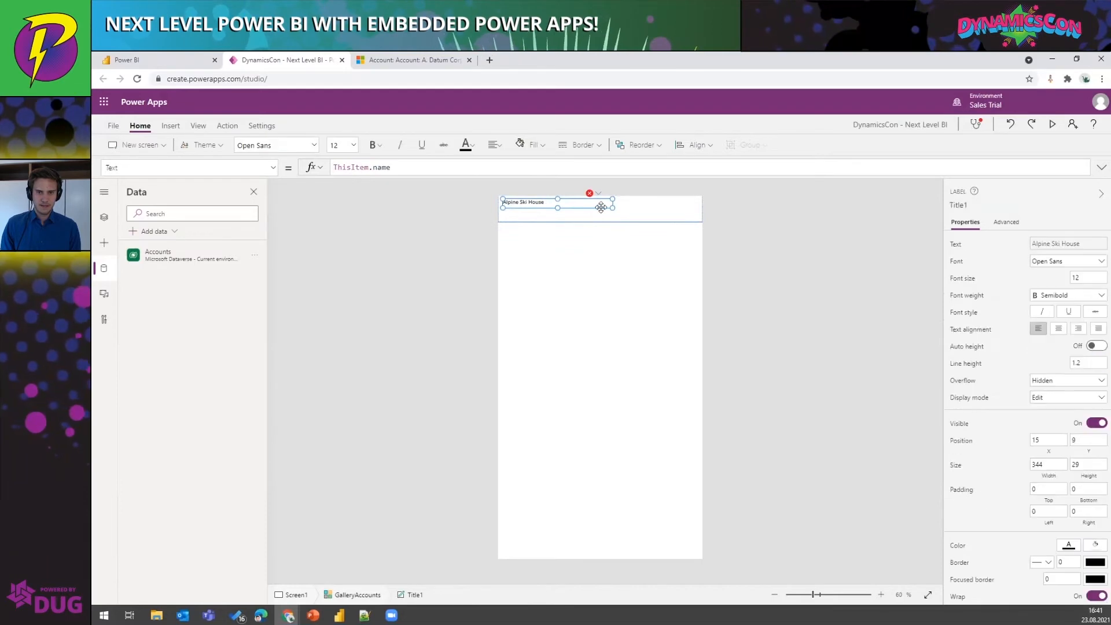
pyautogui.moveTo(612, 206); pyautogui.dragTo(617, 216)
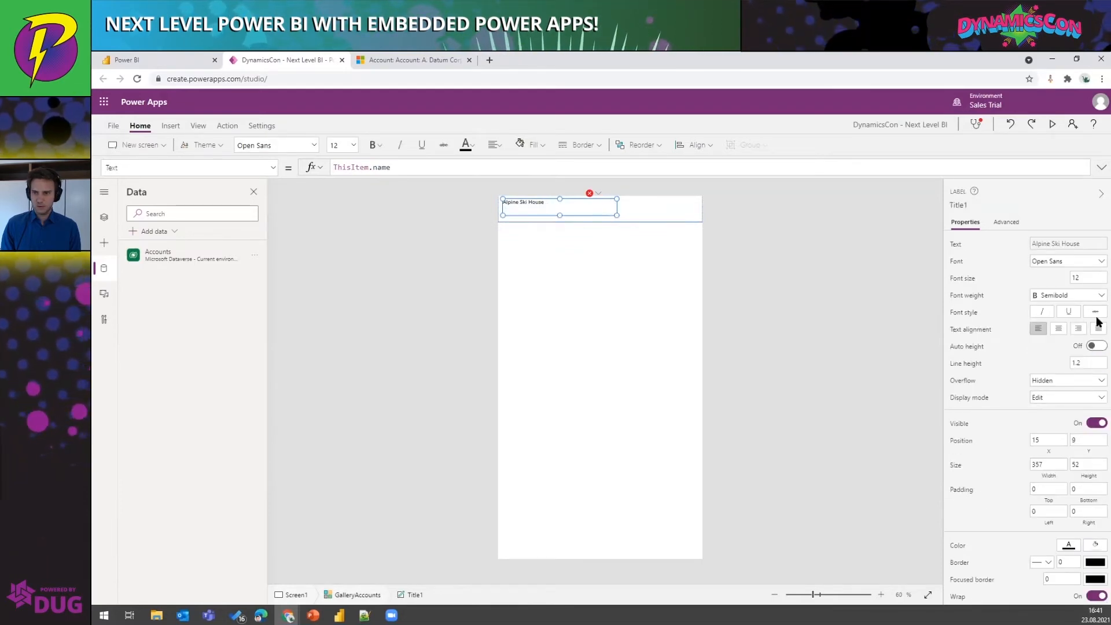
pyautogui.click(1086, 278)
pyautogui.write('24')
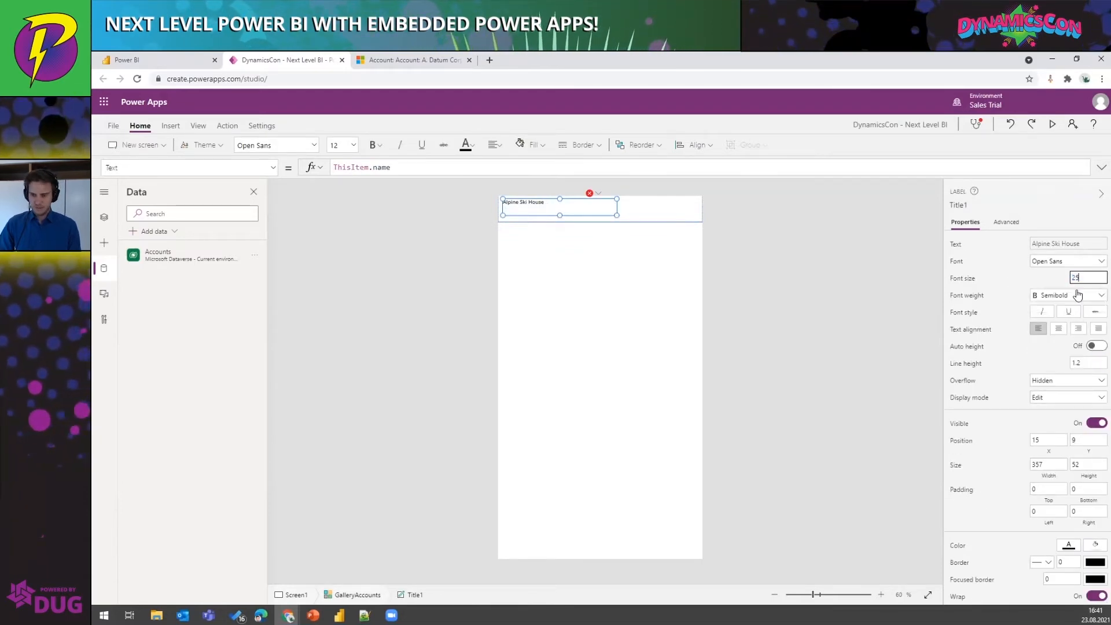
pyautogui.press('Return')
# Step: Replace the city label's text formula with ThisItem.'Address 1: City'
pyautogui.click(599, 194)
pyautogui.click(628, 208)
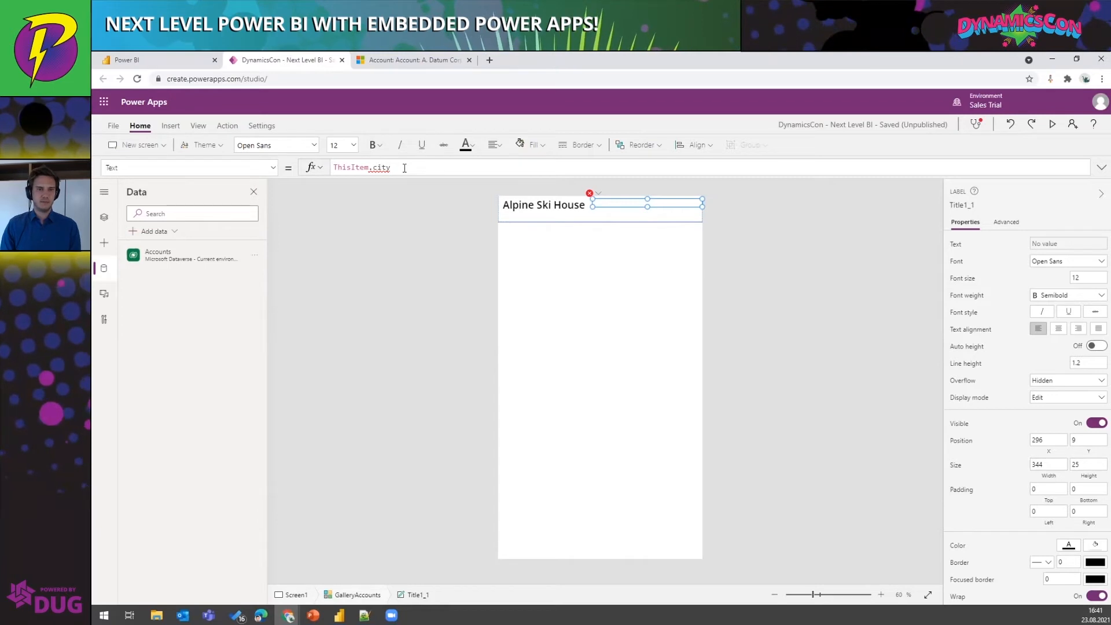
pyautogui.press('BackSpace')
pyautogui.press('BackSpace')
pyautogui.press('BackSpace')
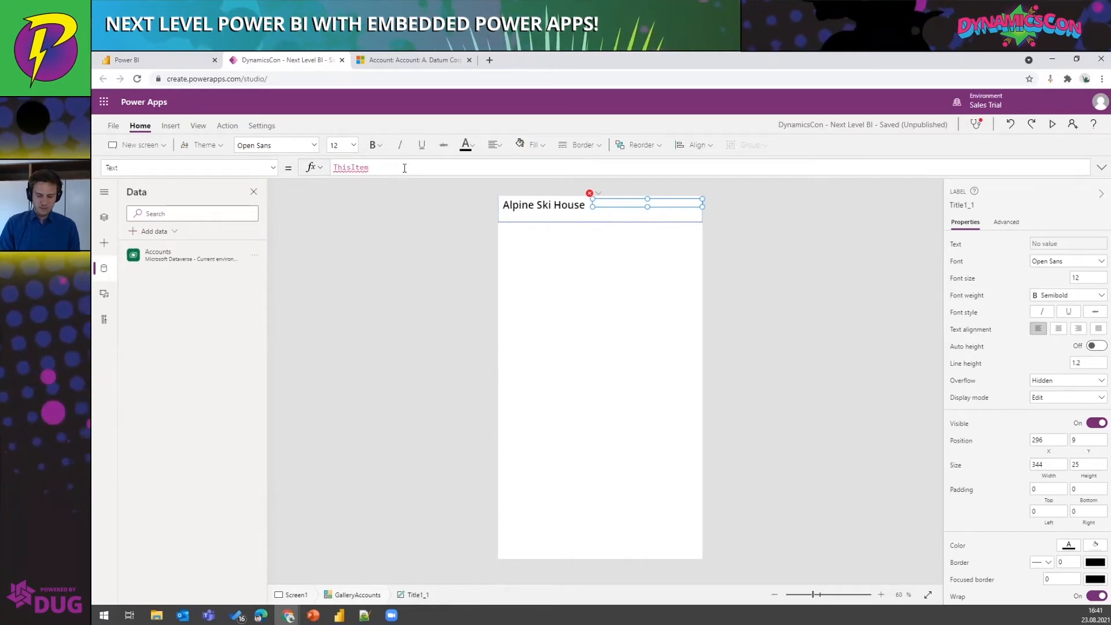
pyautogui.write('.')
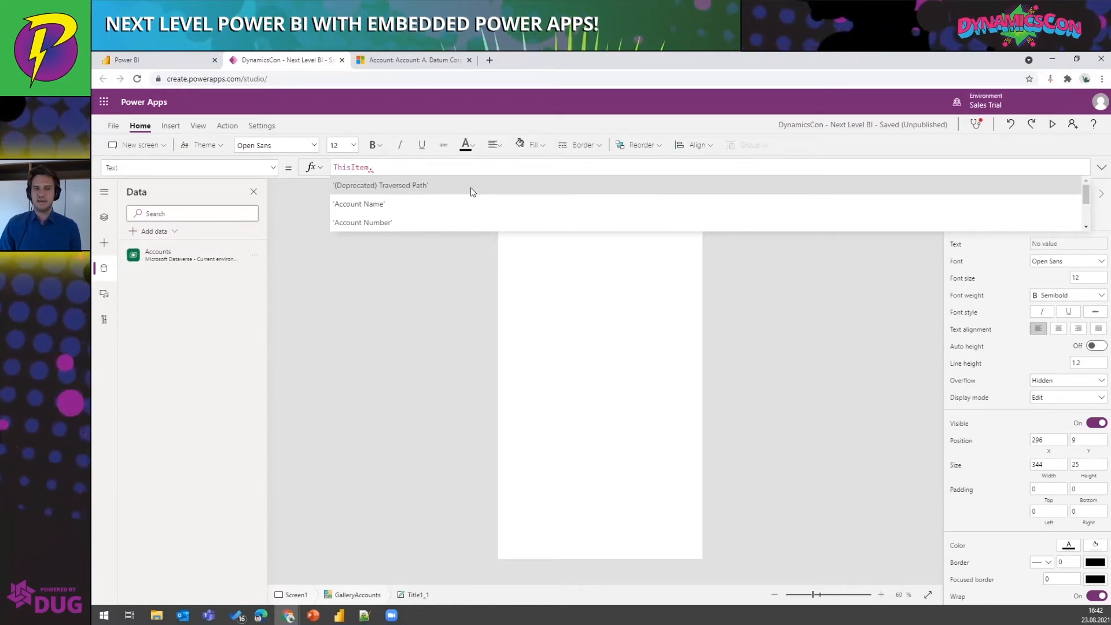
pyautogui.scroll(-5, 470, 188)
pyautogui.scroll(5, 478, 198)
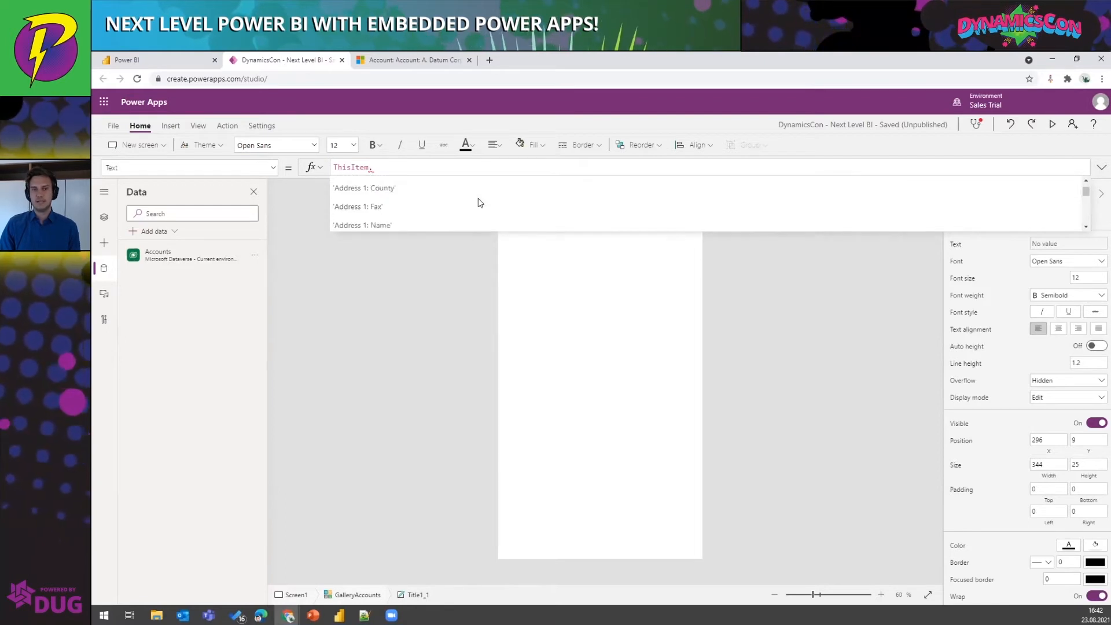
pyautogui.write('y')
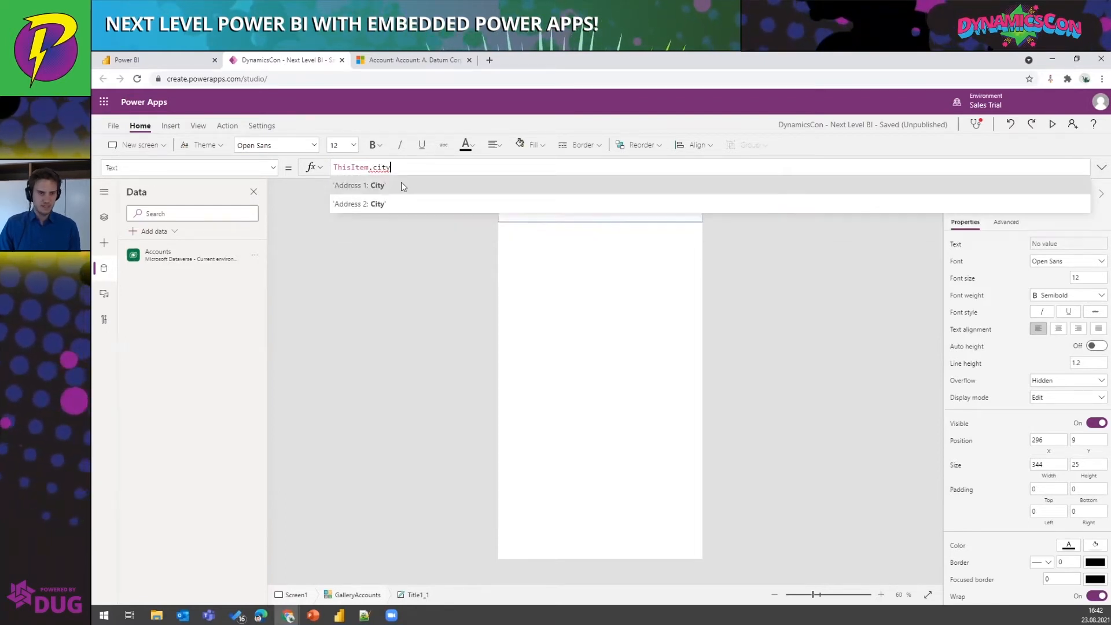
pyautogui.click(390, 184)
# Step: Lower the city label slightly within the gallery row and set its font size to 16
pyautogui.moveTo(648, 202); pyautogui.dragTo(667, 209)
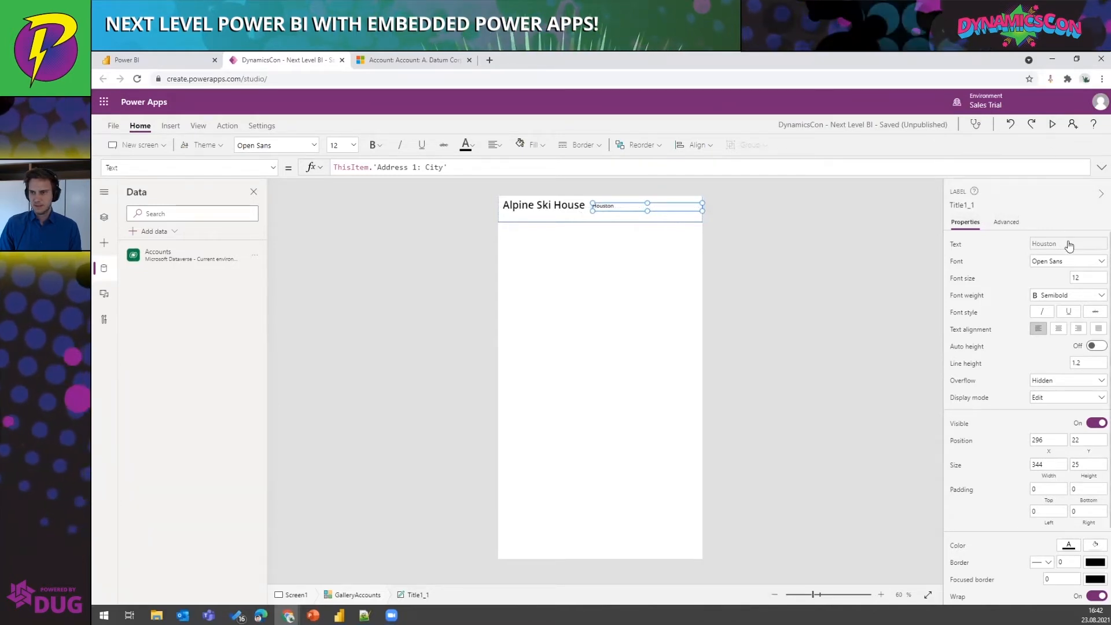
pyautogui.doubleClick(1087, 278)
pyautogui.write('16')
pyautogui.click(862, 319)
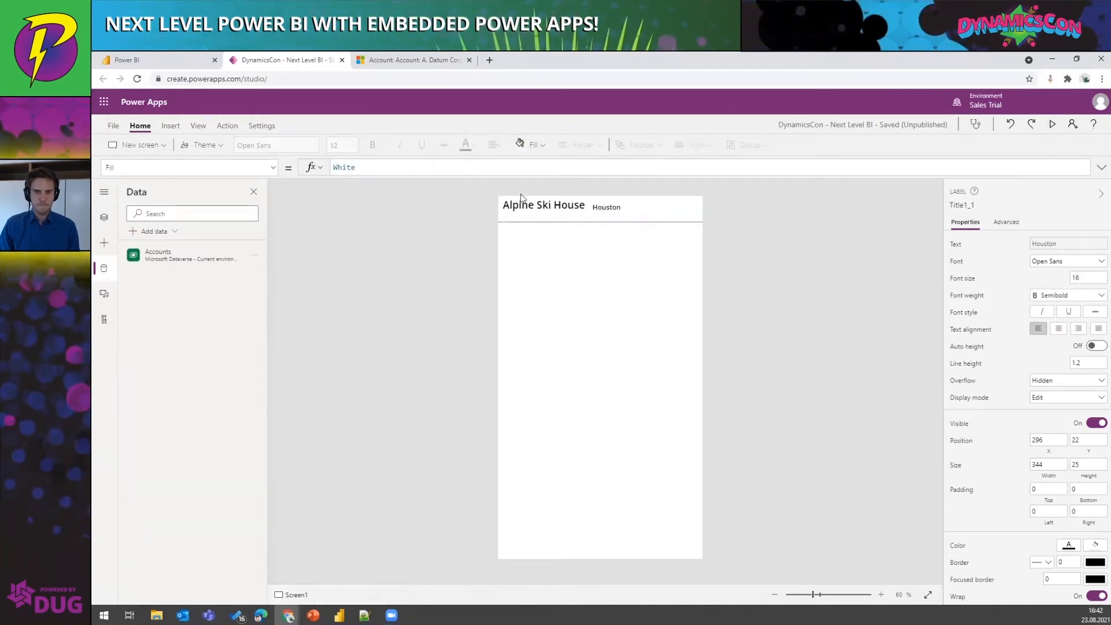
# Step: Resize the city label to about 268 by 36 and line it up beside the account name
pyautogui.click(625, 207)
pyautogui.moveTo(600, 217); pyautogui.dragTo(625, 219)
pyautogui.click(549, 203)
pyautogui.click(652, 207)
pyautogui.moveTo(660, 206); pyautogui.dragTo(641, 207)
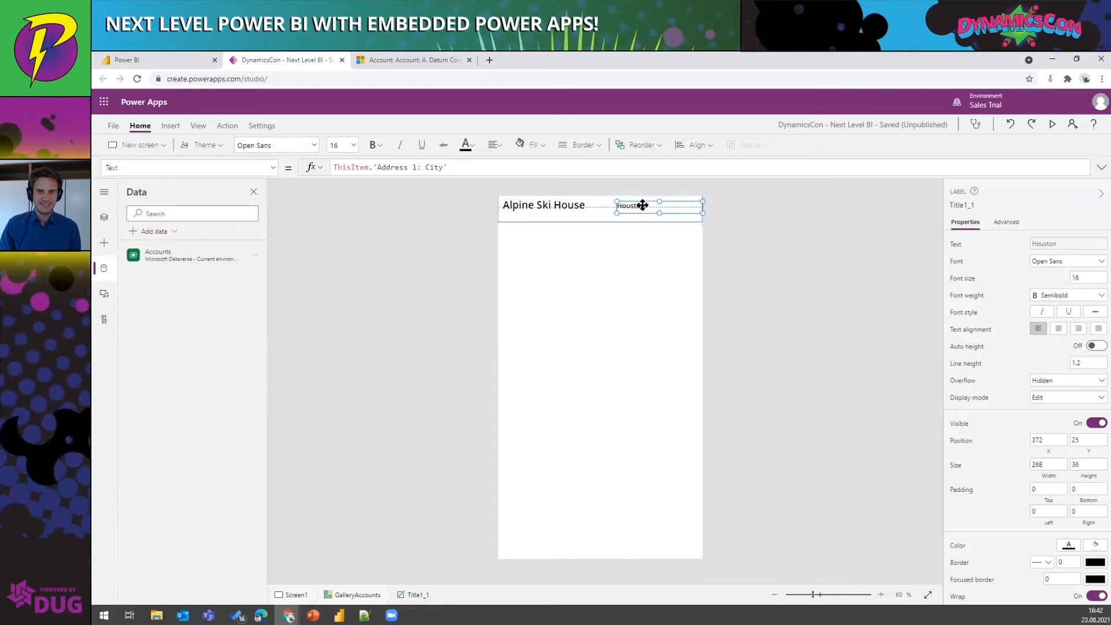
pyautogui.click(452, 271)
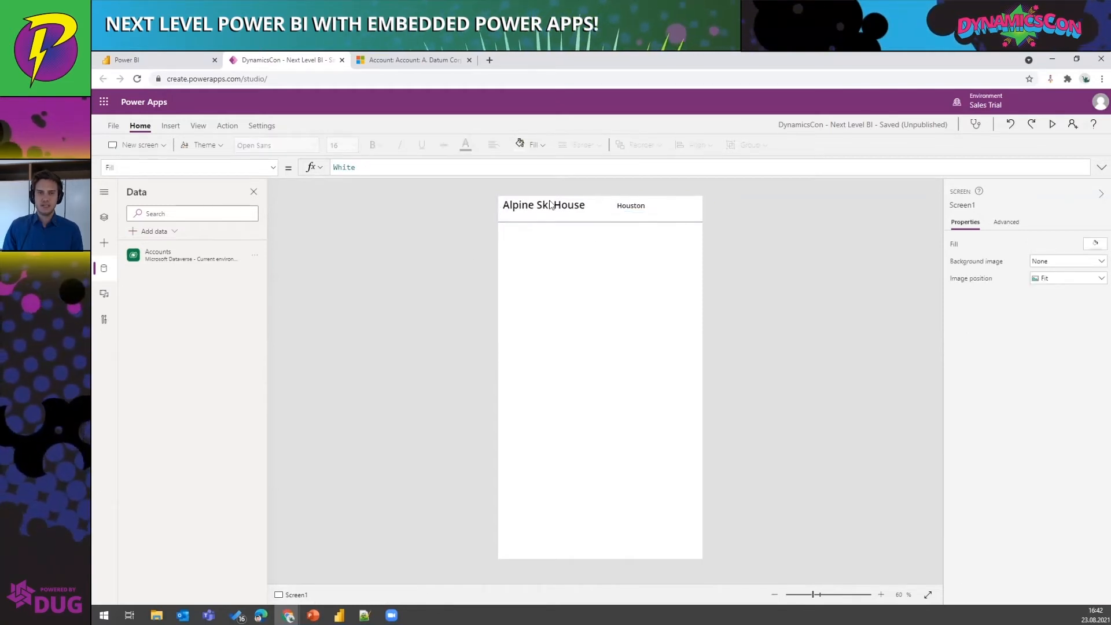
# Step: Add a label of about 560 by 46 beneath the account header, reading "Details" preceded by an office building emoji
pyautogui.click(170, 125)
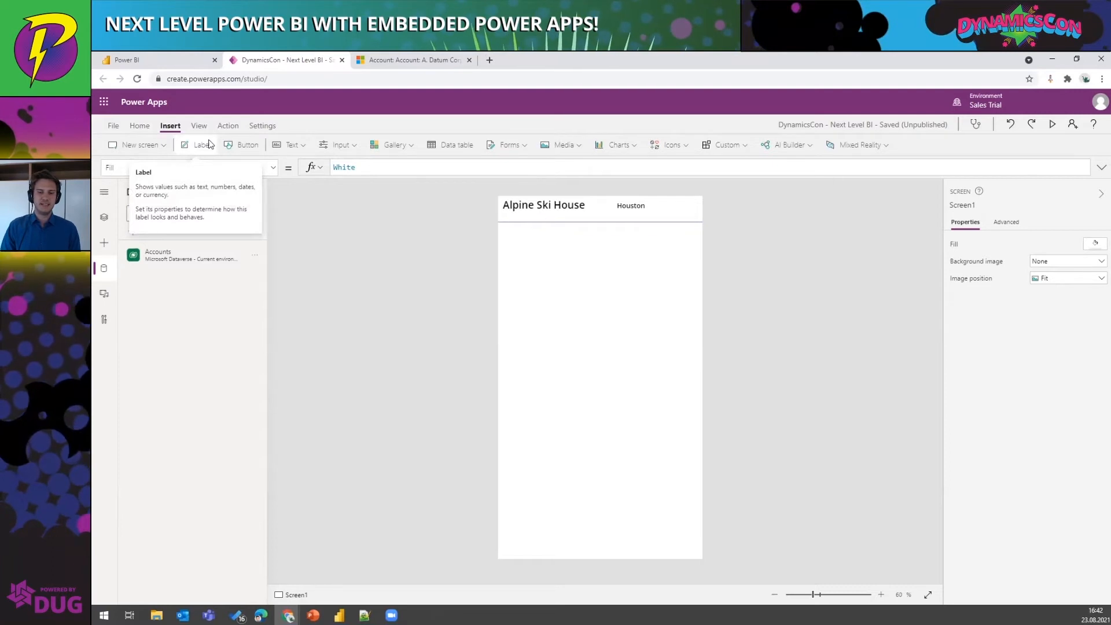
pyautogui.moveTo(544, 231); pyautogui.dragTo(593, 250)
pyautogui.doubleClick(517, 247)
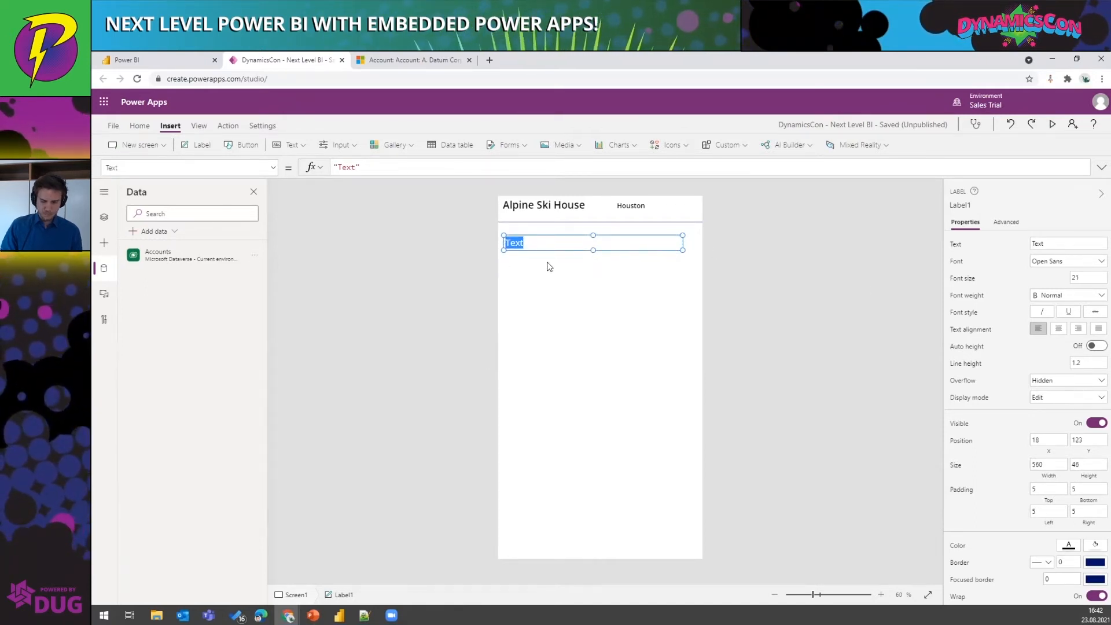
pyautogui.moveTo(354, 171); pyautogui.dragTo(341, 169)
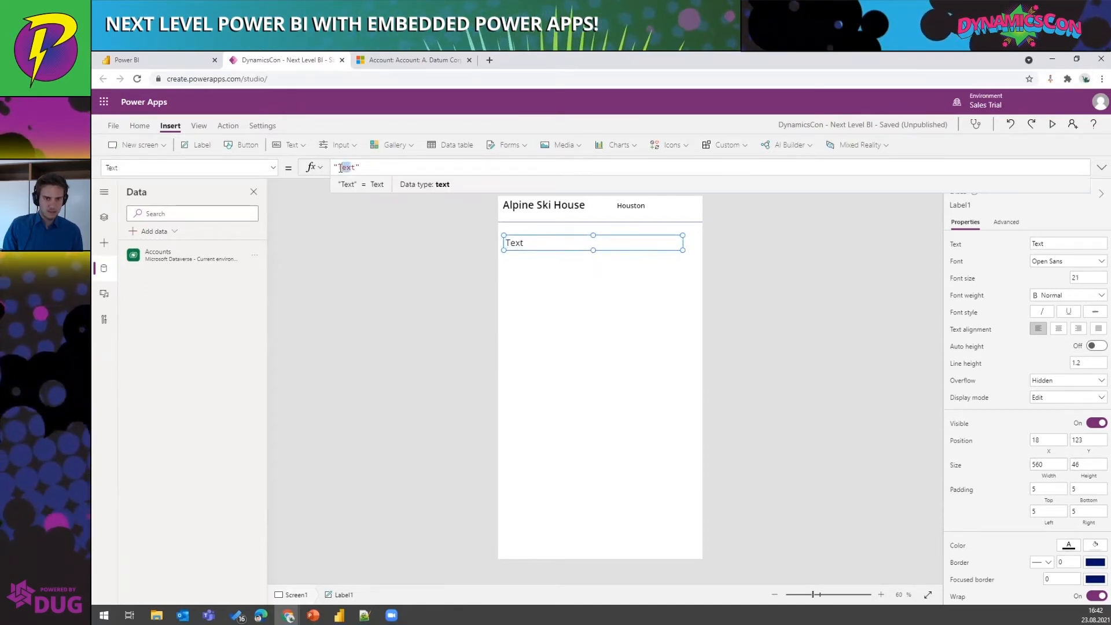
pyautogui.press('BackSpace')
pyautogui.press('BackSpace')
pyautogui.press('super+period')
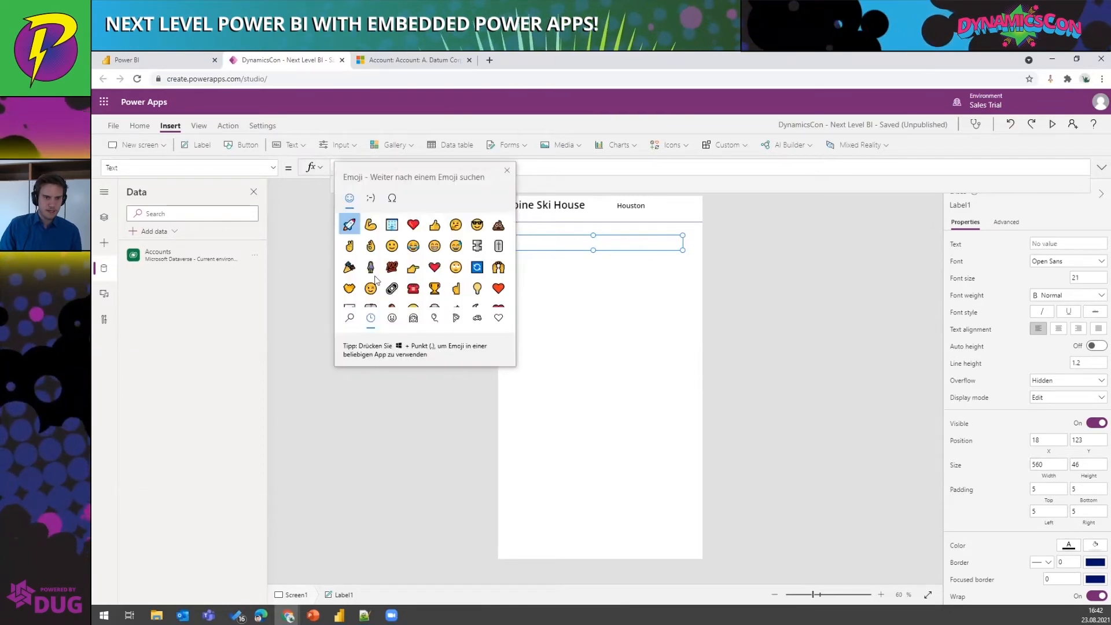
pyautogui.click(393, 226)
pyautogui.click(343, 170)
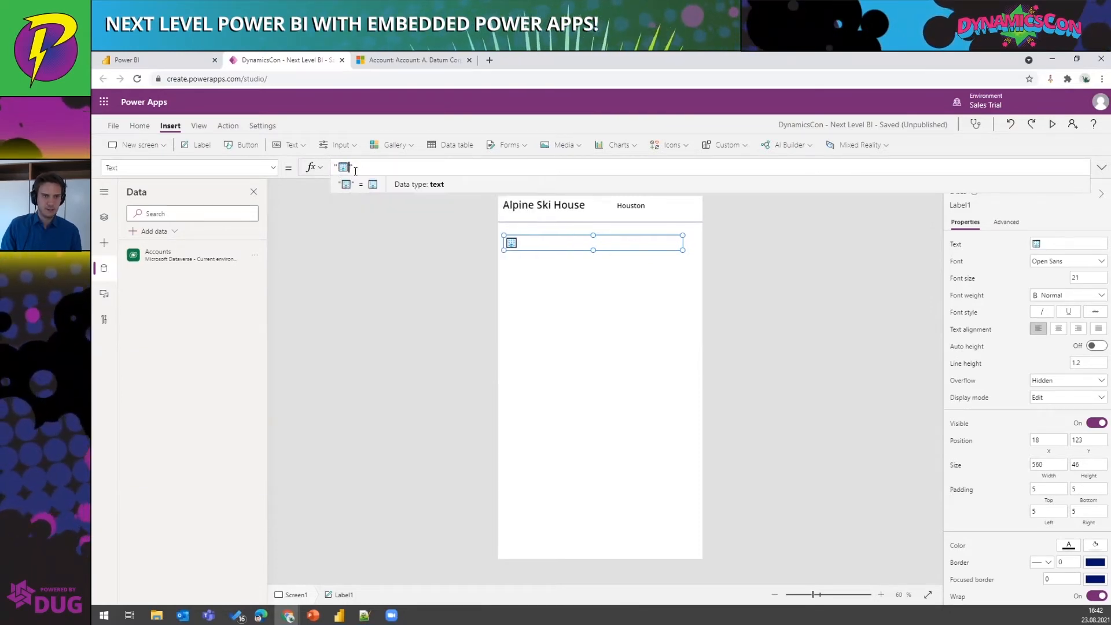
pyautogui.write('Details')
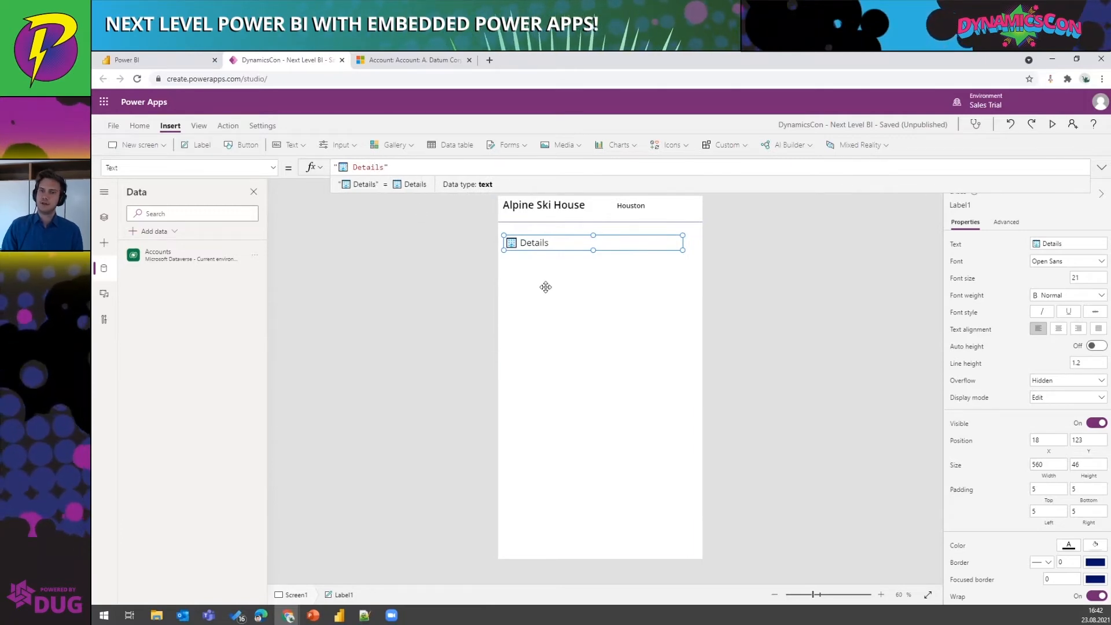
pyautogui.click(546, 287)
pyautogui.click(462, 286)
# Step: Shorten the accounts gallery to a height of about 99 so it ends just above the Details label
pyautogui.click(648, 355)
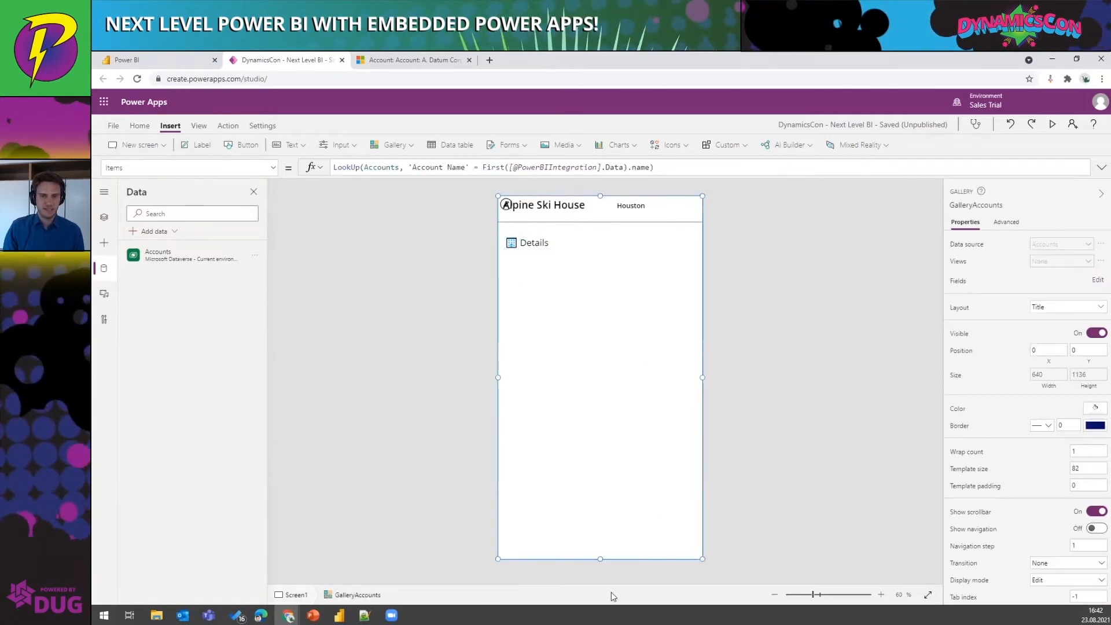
pyautogui.moveTo(598, 557); pyautogui.dragTo(585, 228)
pyautogui.click(295, 206)
# Step: Add a second label directly below the Details label, with font size 16 and a height of about 36
pyautogui.click(190, 145)
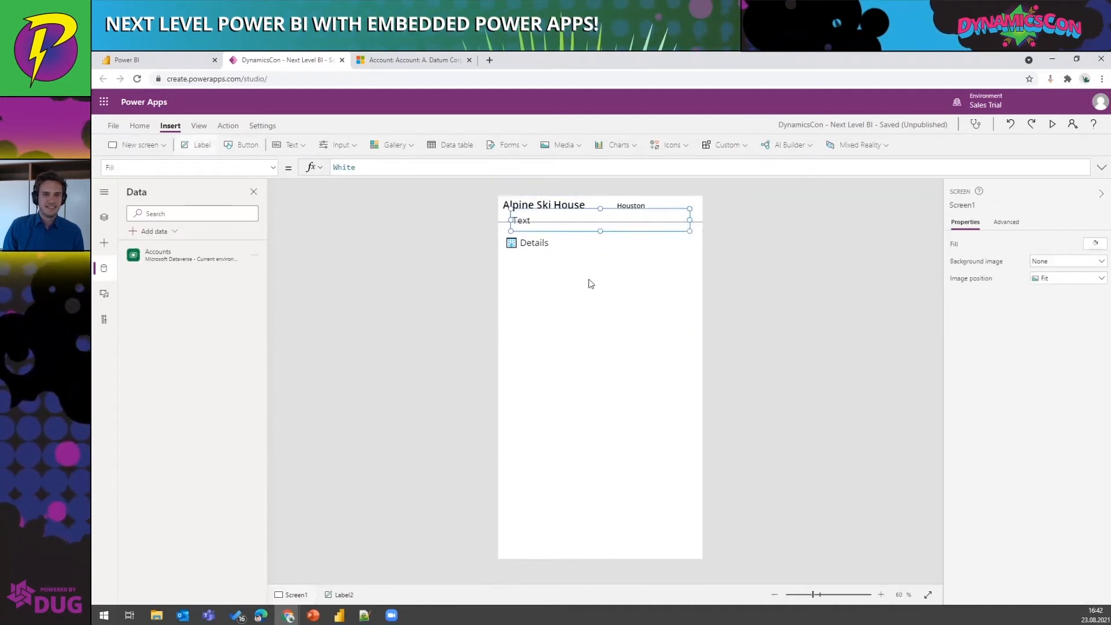
pyautogui.moveTo(585, 227); pyautogui.dragTo(573, 272)
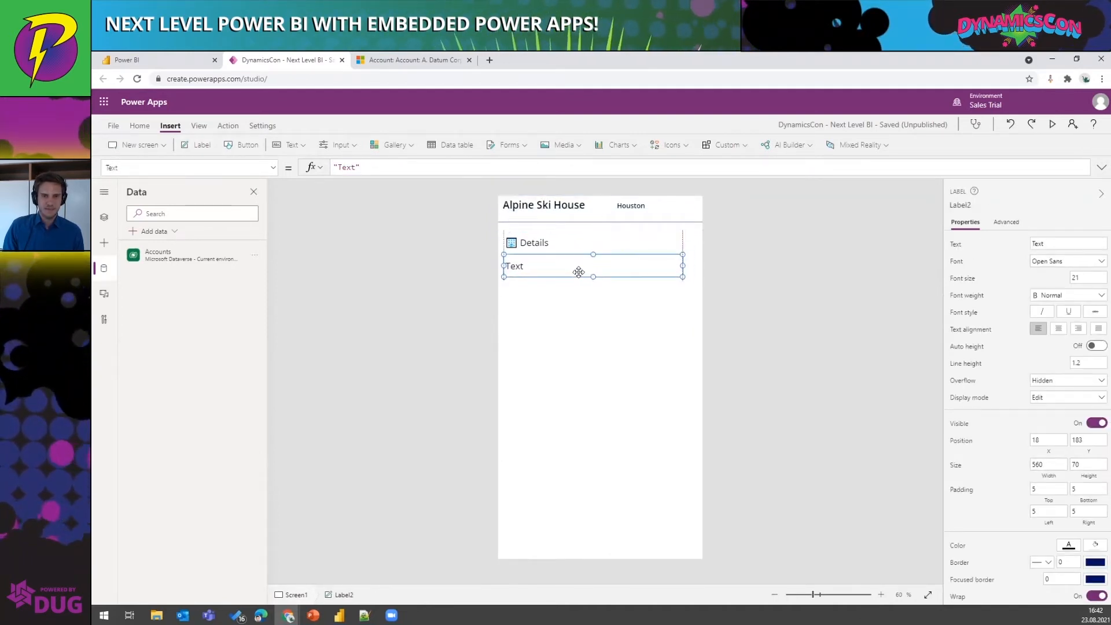
pyautogui.click(1074, 279)
pyautogui.write('16')
pyautogui.click(585, 300)
pyautogui.click(558, 265)
pyautogui.moveTo(594, 279); pyautogui.dragTo(594, 267)
pyautogui.moveTo(380, 170); pyautogui.dragTo(331, 169)
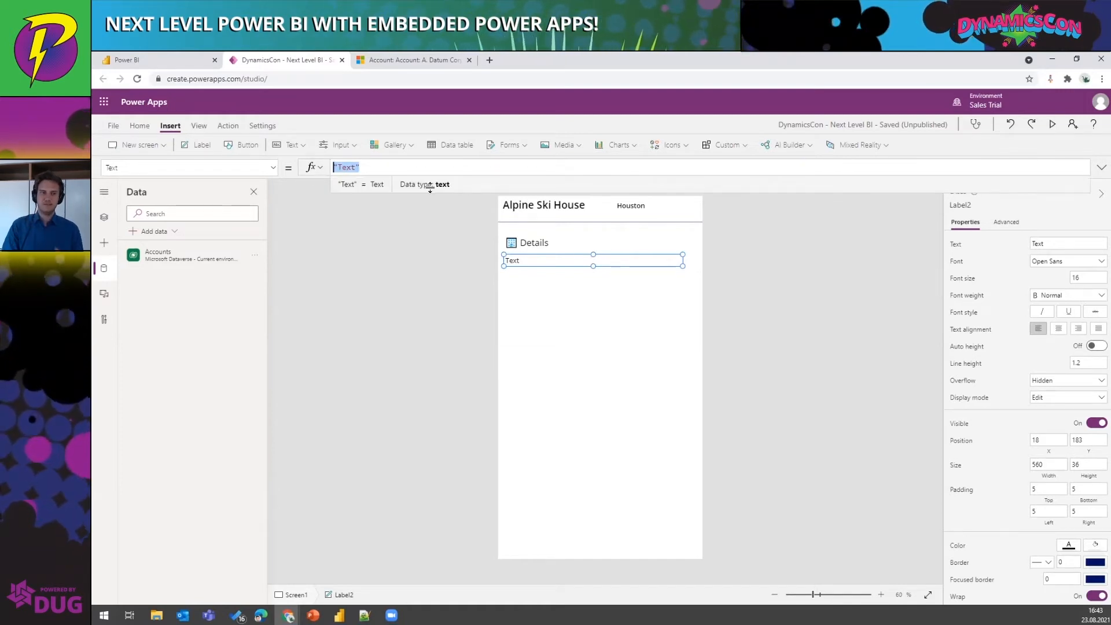
# Step: Delete the Details label and the placeholder label that sit outside the accounts gallery
pyautogui.click(105, 218)
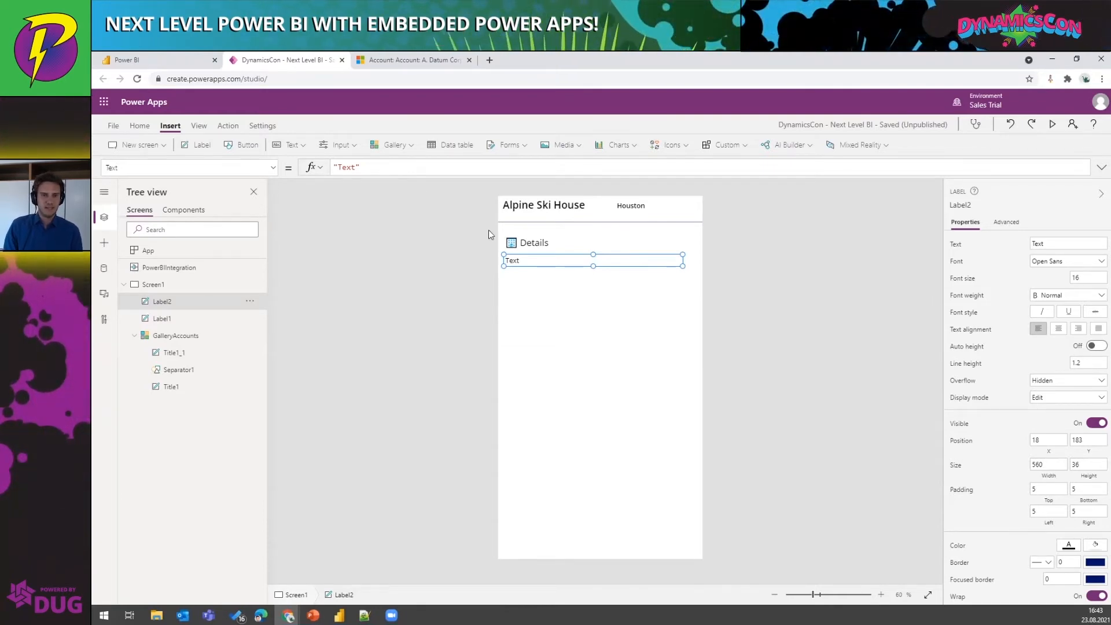
pyautogui.click(648, 226)
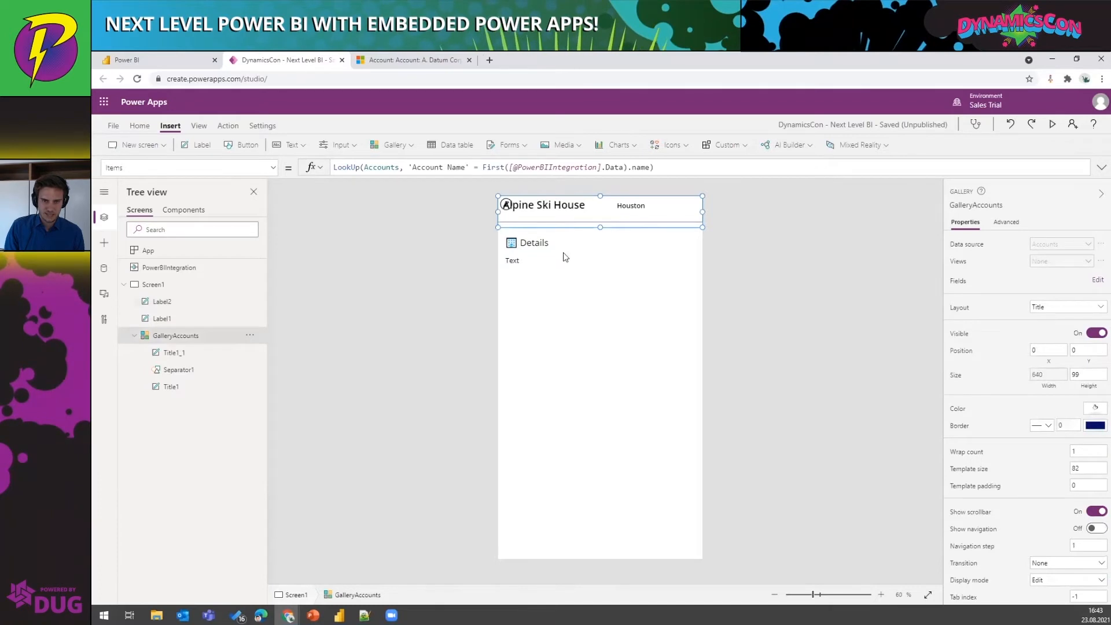
pyautogui.click(562, 257)
pyautogui.click(531, 243)
pyautogui.press('Delete')
pyautogui.click(515, 260)
pyautogui.press('Delete')
# Step: Extend the accounts gallery and its row template to a height of about 587
pyautogui.click(584, 213)
pyautogui.click(587, 227)
pyautogui.moveTo(599, 226); pyautogui.dragTo(610, 388)
pyautogui.click(579, 223)
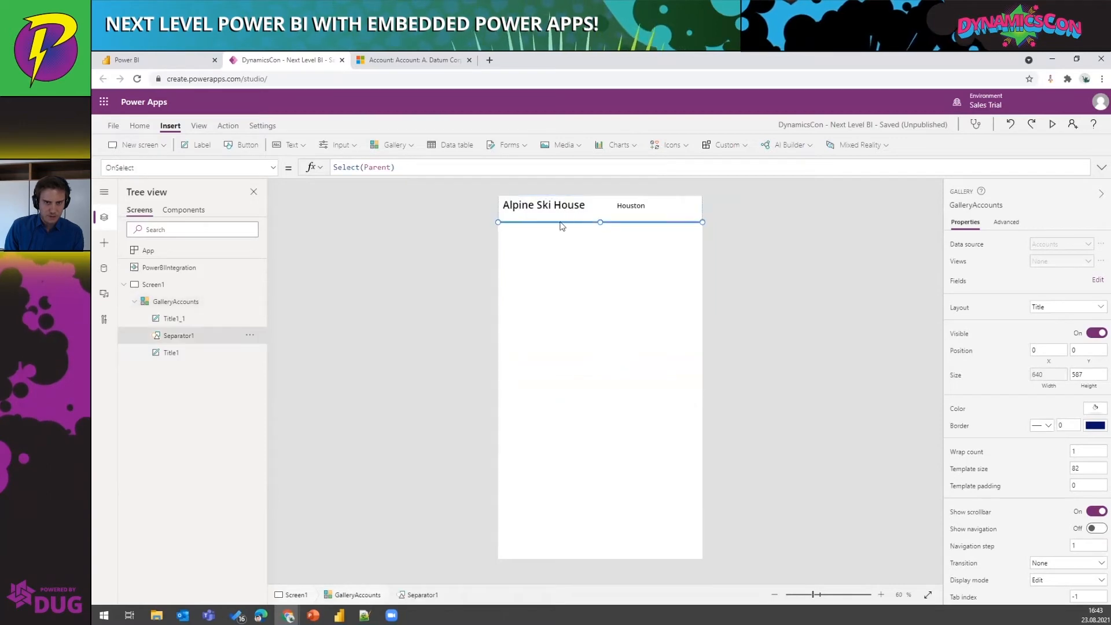
pyautogui.click(539, 206)
pyautogui.click(633, 223)
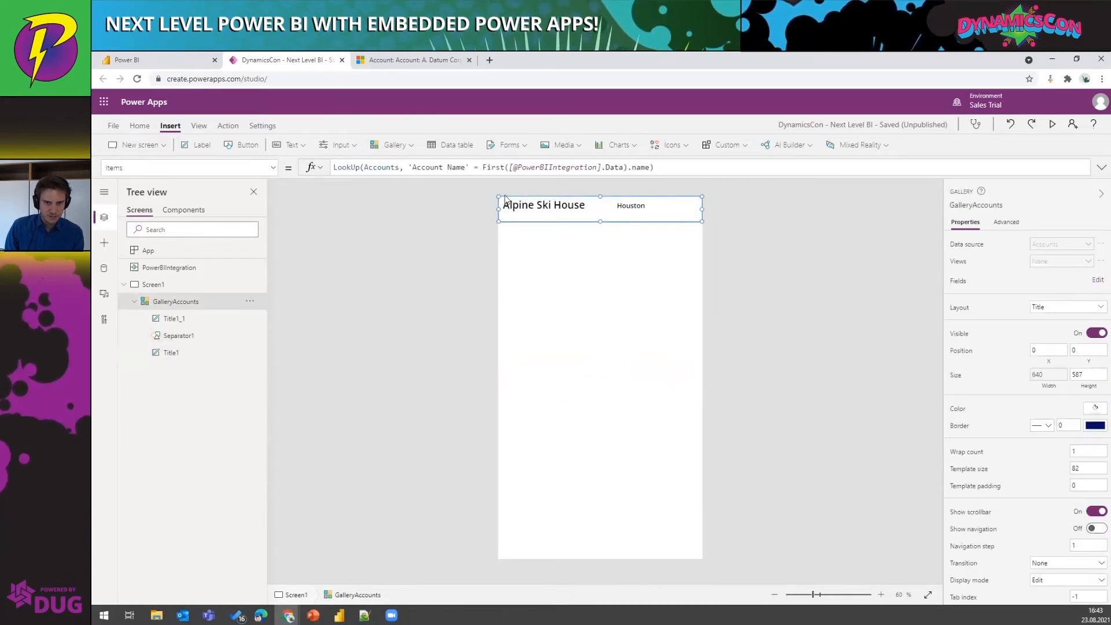
pyautogui.moveTo(599, 222); pyautogui.dragTo(599, 382)
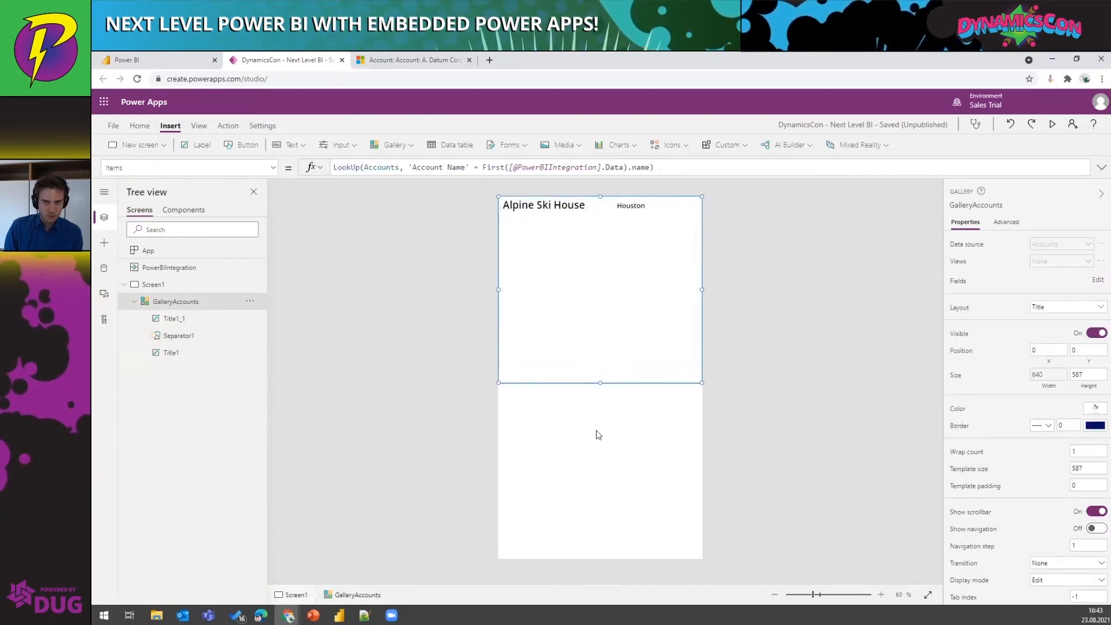
pyautogui.click(591, 415)
# Step: Insert a label inside the gallery under the account name, reading "Details" after an office building emoji, about 560 by 55
pyautogui.click(572, 254)
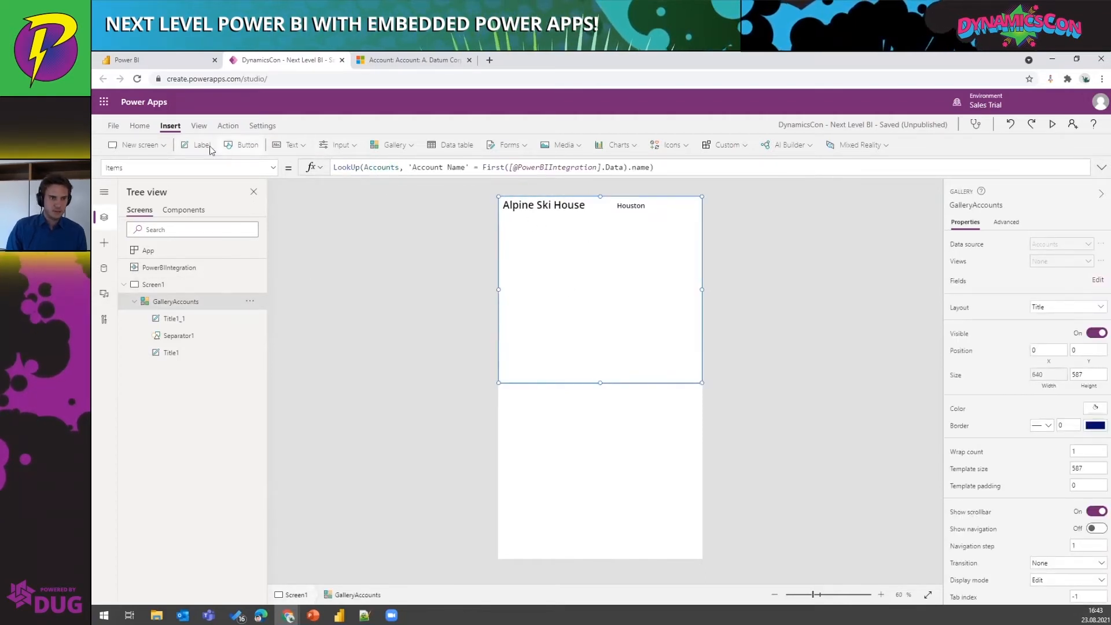
pyautogui.moveTo(563, 227); pyautogui.dragTo(556, 235)
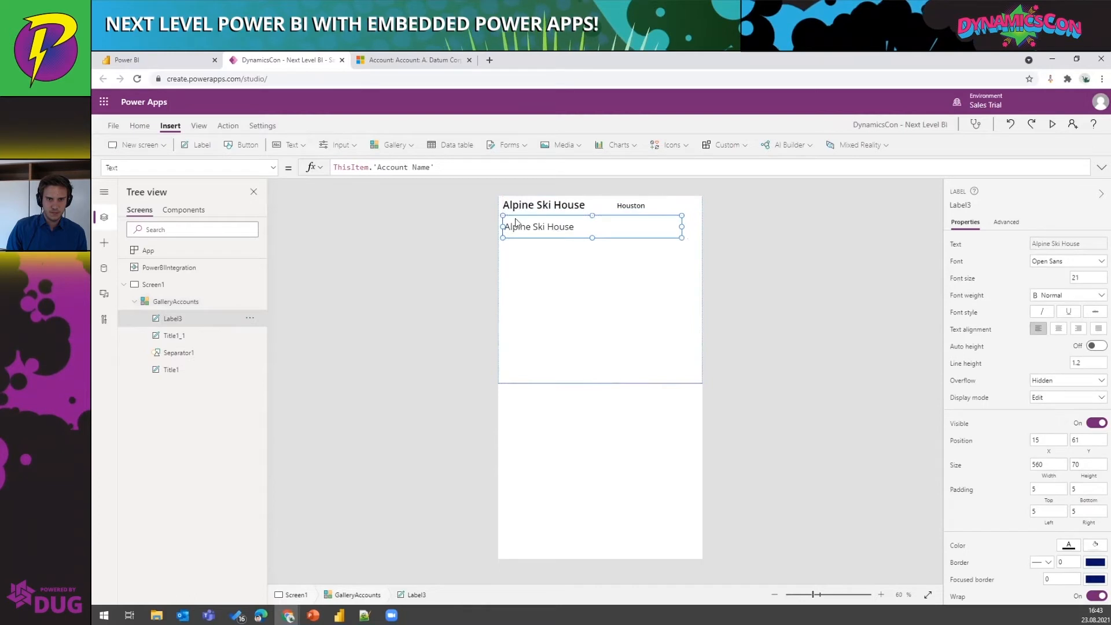
pyautogui.tripleClick(459, 167)
pyautogui.press('BackSpace')
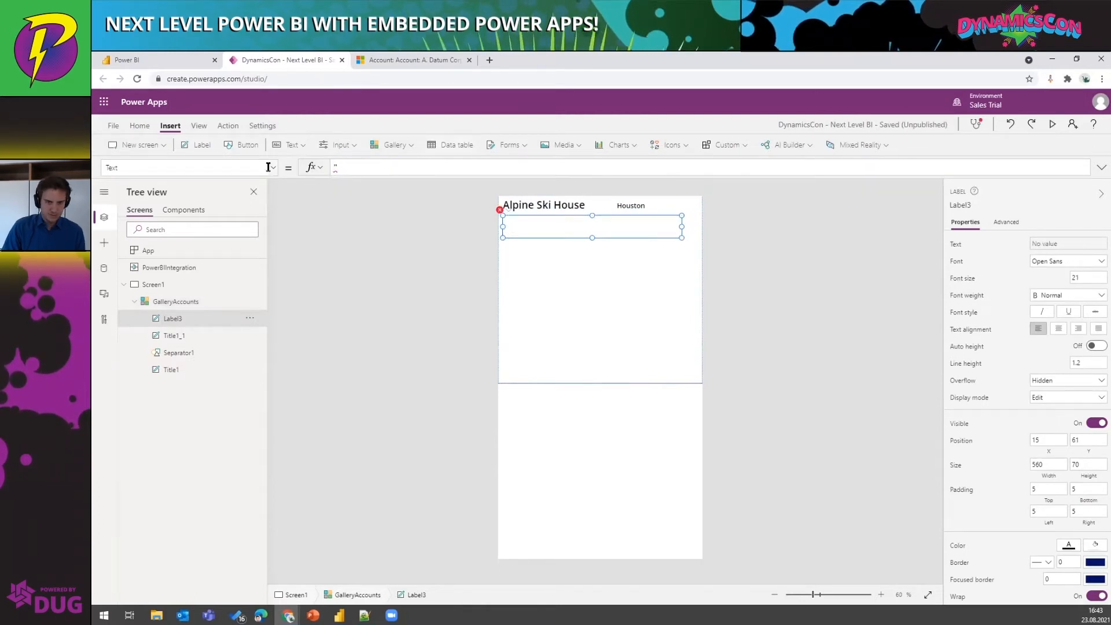
pyautogui.press('super+period')
pyautogui.write('"')
pyautogui.click(349, 224)
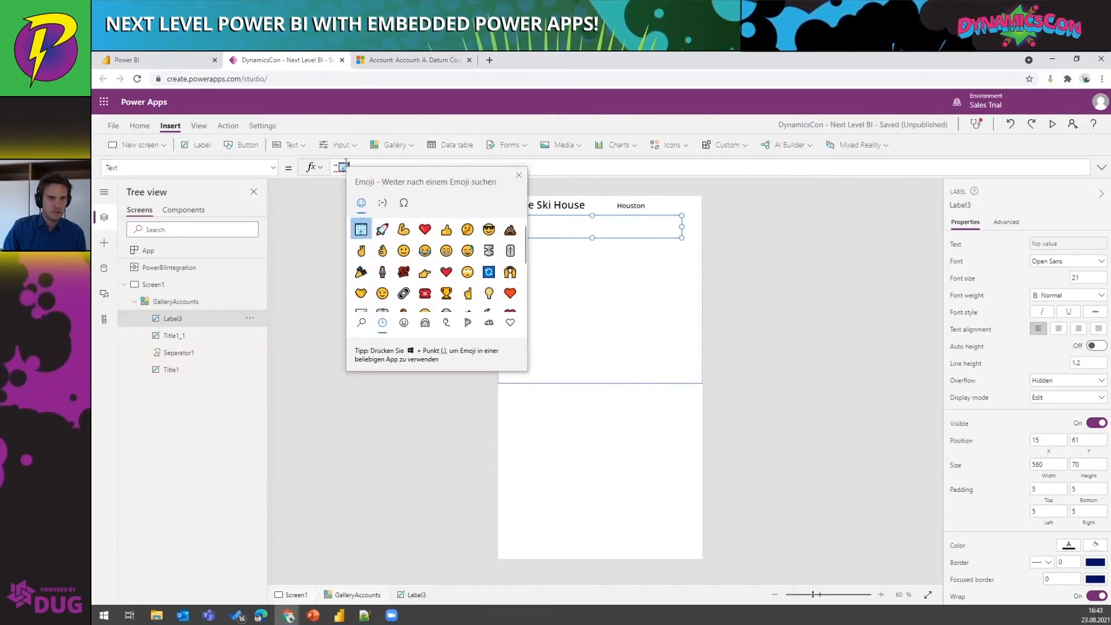
pyautogui.write('Details"')
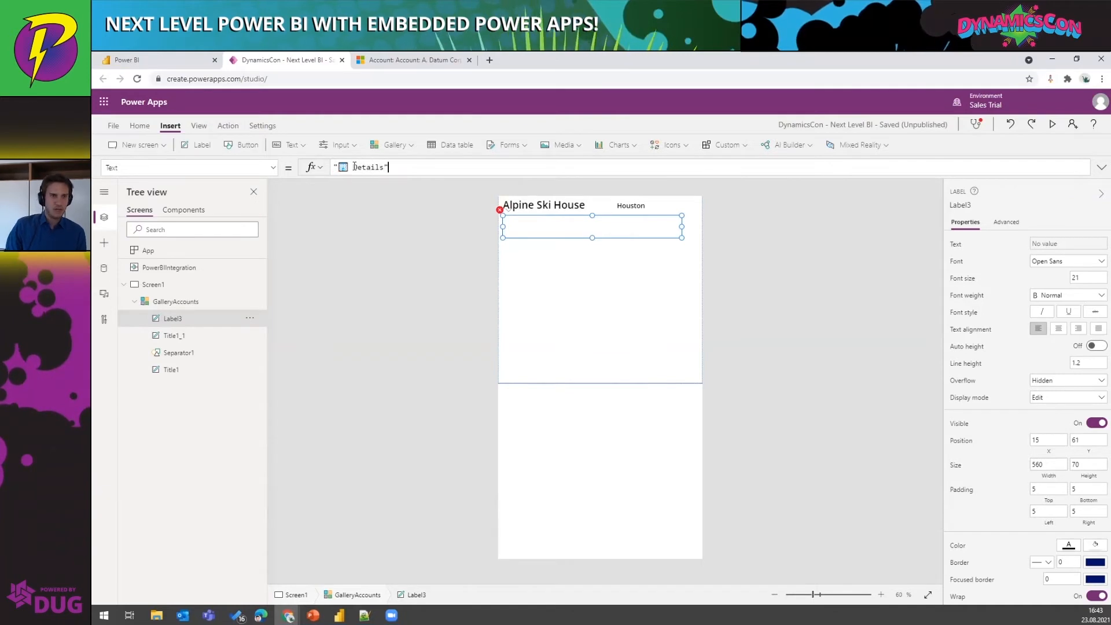
pyautogui.click(521, 240)
pyautogui.click(576, 223)
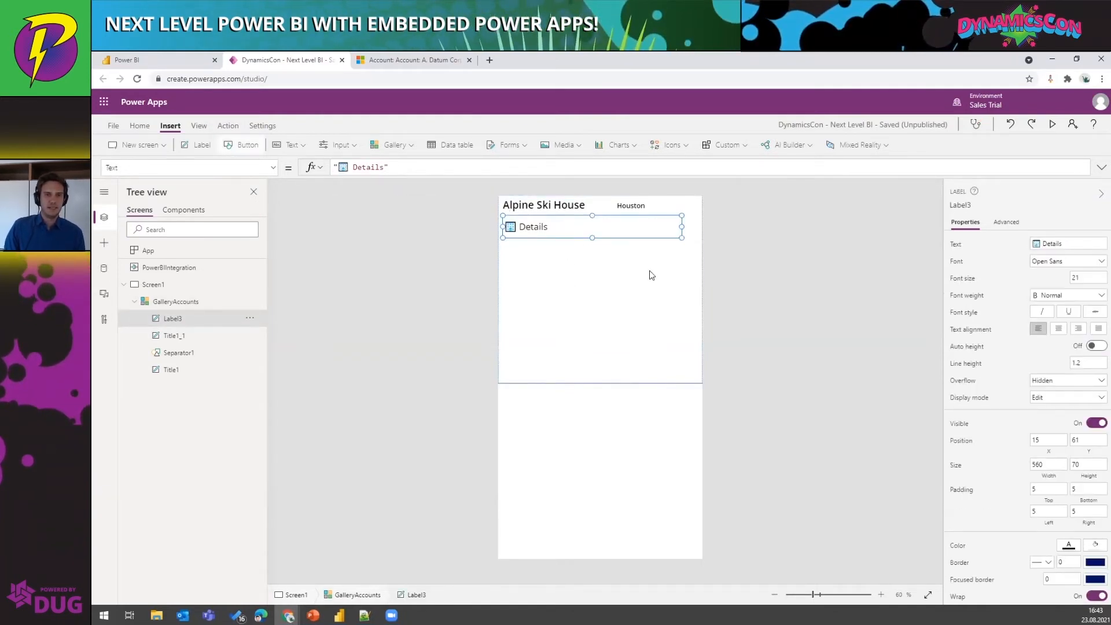
pyautogui.moveTo(593, 237); pyautogui.dragTo(592, 232)
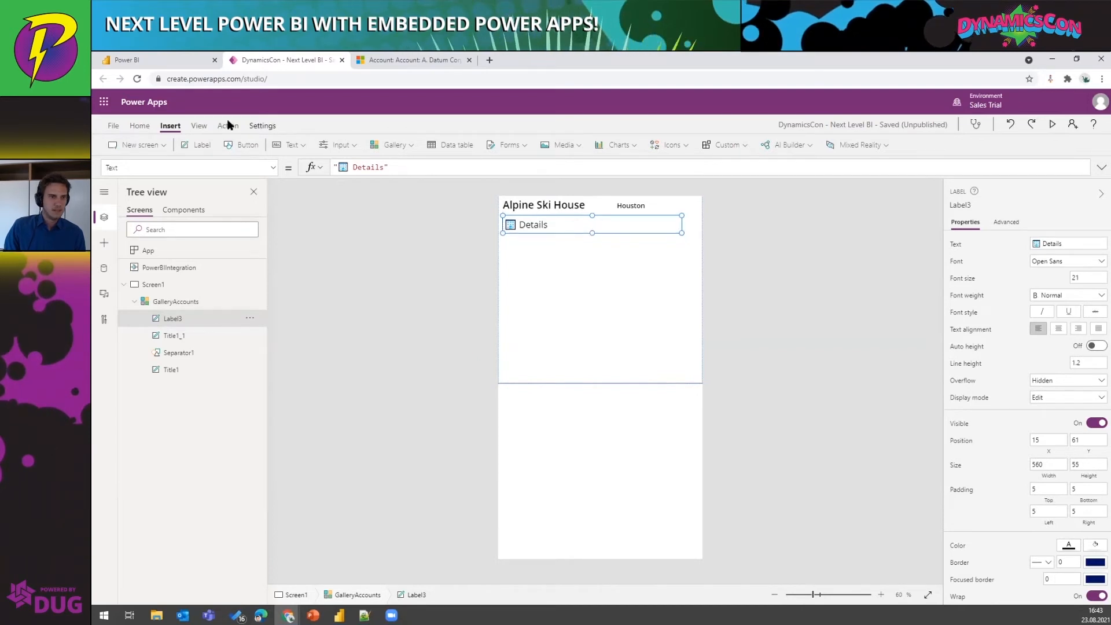
# Step: Insert another gallery label below the Details heading and set its text formula to ThisItem.'Main Phone'
pyautogui.click(214, 145)
pyautogui.moveTo(580, 223); pyautogui.dragTo(577, 246)
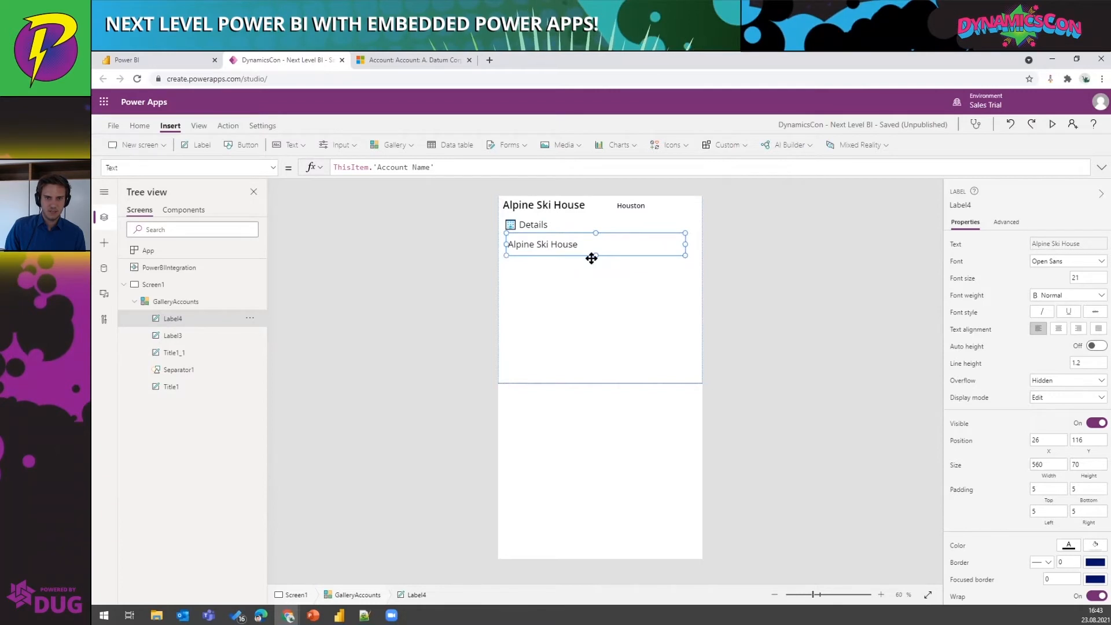
pyautogui.moveTo(595, 255); pyautogui.dragTo(595, 250)
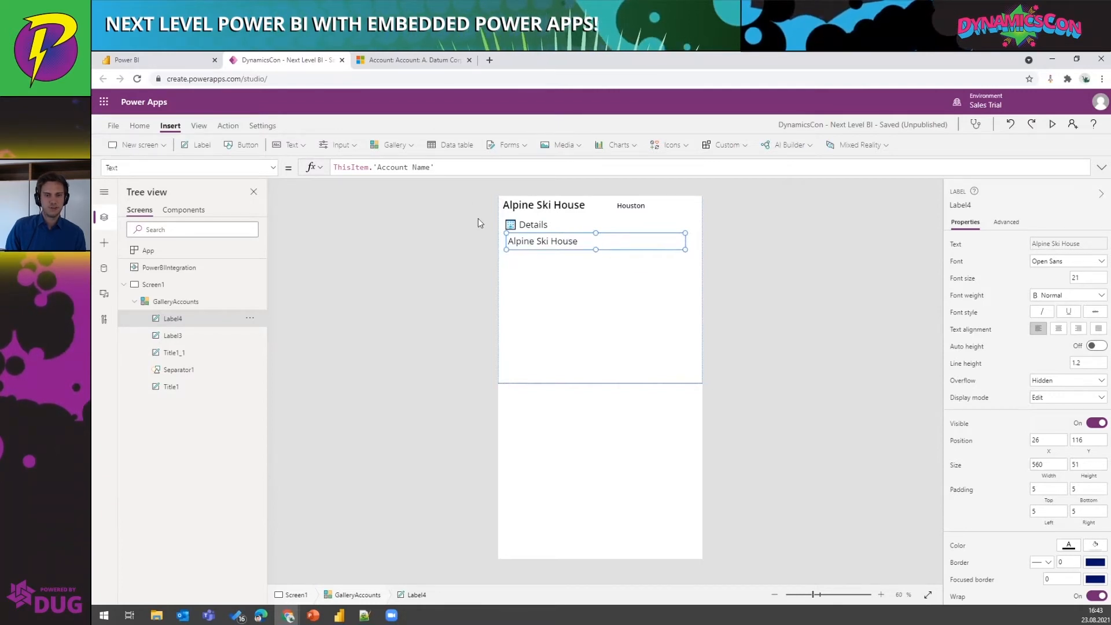
pyautogui.moveTo(451, 170); pyautogui.dragTo(369, 168)
pyautogui.write('main')
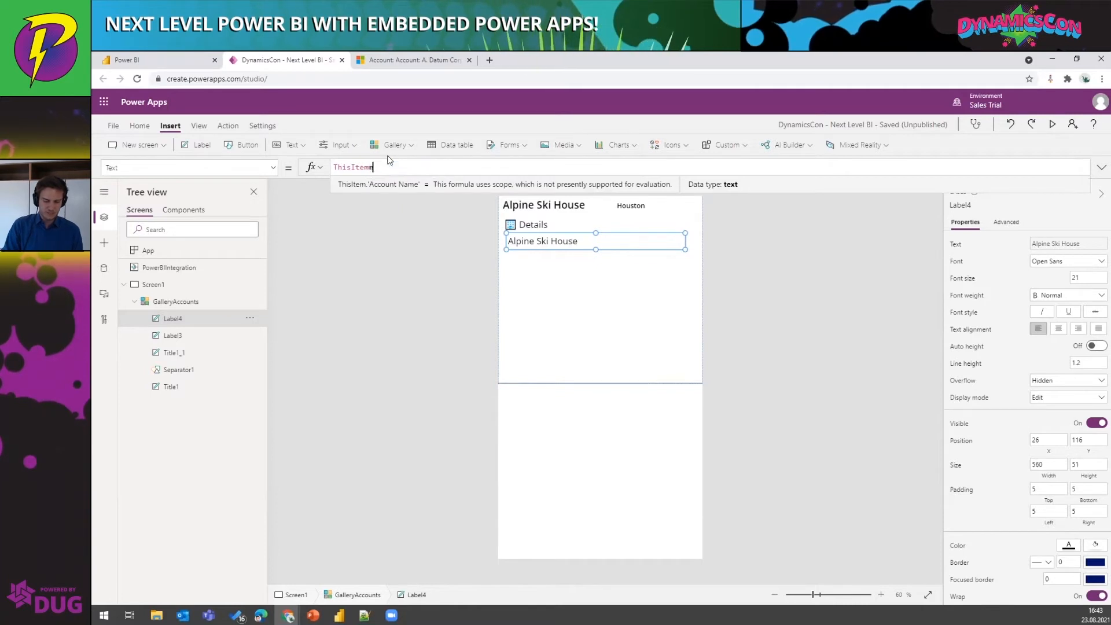
pyautogui.moveTo(370, 168); pyautogui.dragTo(436, 168)
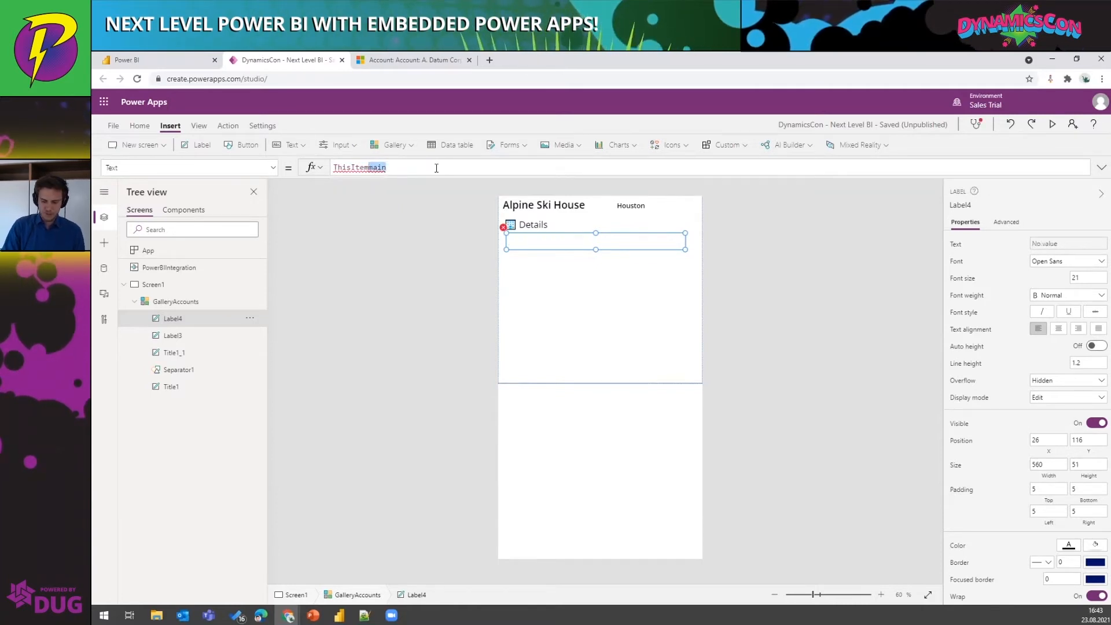
pyautogui.press('BackSpace')
pyautogui.write('.main')
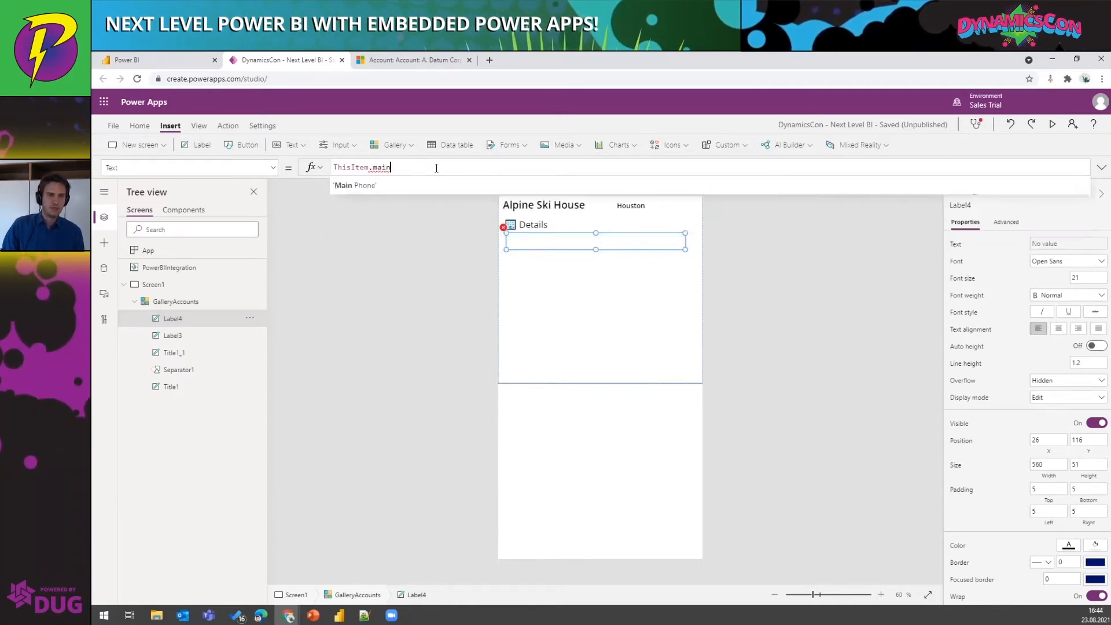
pyautogui.click(387, 185)
# Step: Resize the phone label to about 281 by 36 and set its font size to 16
pyautogui.moveTo(685, 250); pyautogui.dragTo(597, 250)
pyautogui.click(1076, 276)
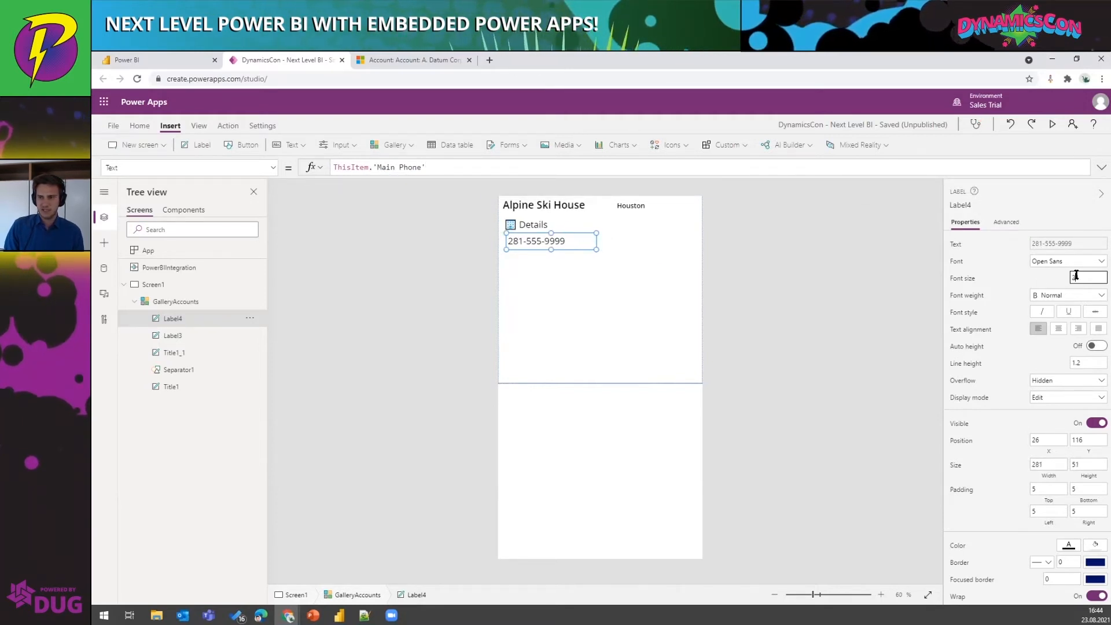
pyautogui.write('16')
pyautogui.click(613, 313)
pyautogui.click(567, 249)
pyautogui.moveTo(551, 250)
pyautogui.mouseDown()
pyautogui.moveTo(551, 240)
pyautogui.moveTo(570, 259)
pyautogui.mouseUp()
# Step: Duplicate the phone label directly beneath itself and set the copy's text formula to ThisItem.Website
pyautogui.hotkey('ctrl', 'c')
pyautogui.hotkey('ctrl', 'v')
pyautogui.moveTo(425, 168); pyautogui.dragTo(368, 168)
pyautogui.write('.Webs')
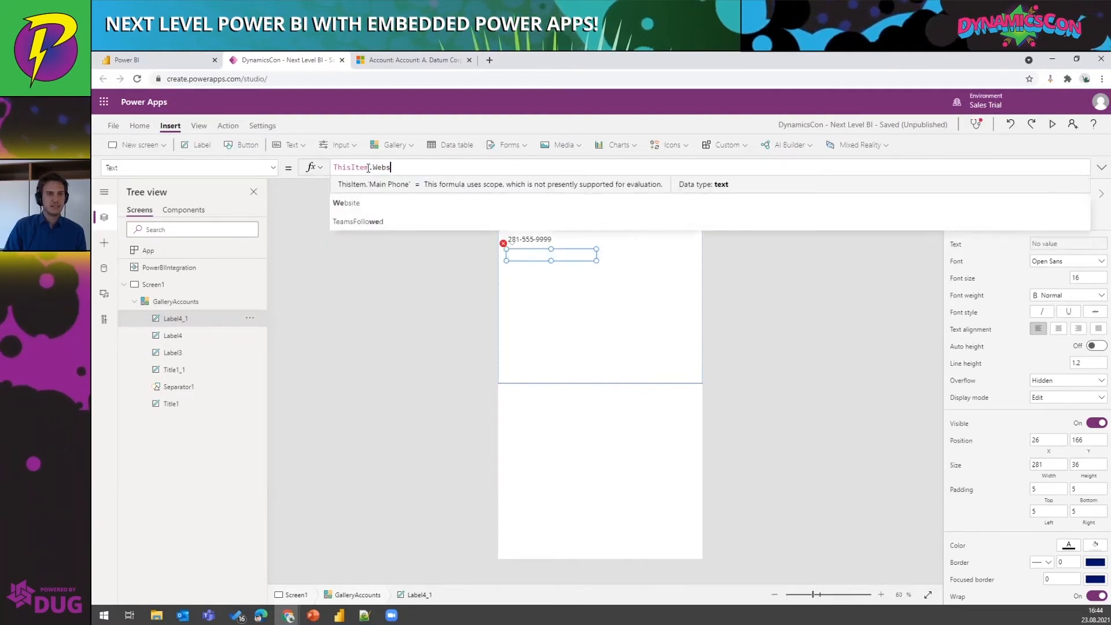
pyautogui.click(381, 188)
pyautogui.click(599, 267)
# Step: Set the website label's font size to 12 and move it up slightly, closer to the phone number
pyautogui.click(616, 259)
pyautogui.moveTo(1087, 286); pyautogui.dragTo(988, 285)
pyautogui.write('12')
pyautogui.click(451, 273)
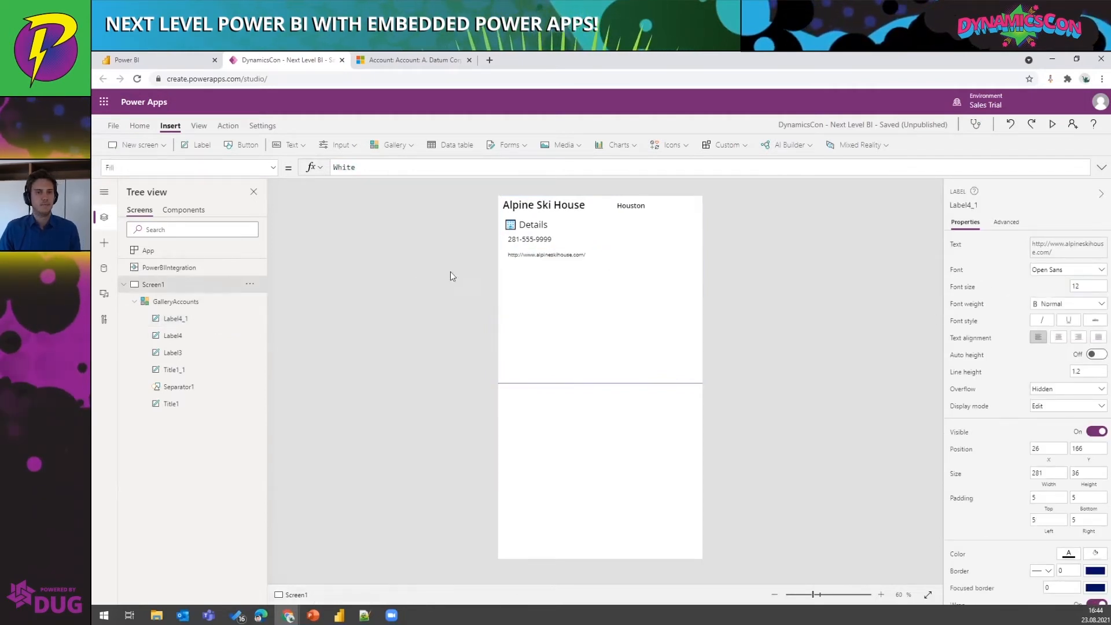
pyautogui.click(552, 257)
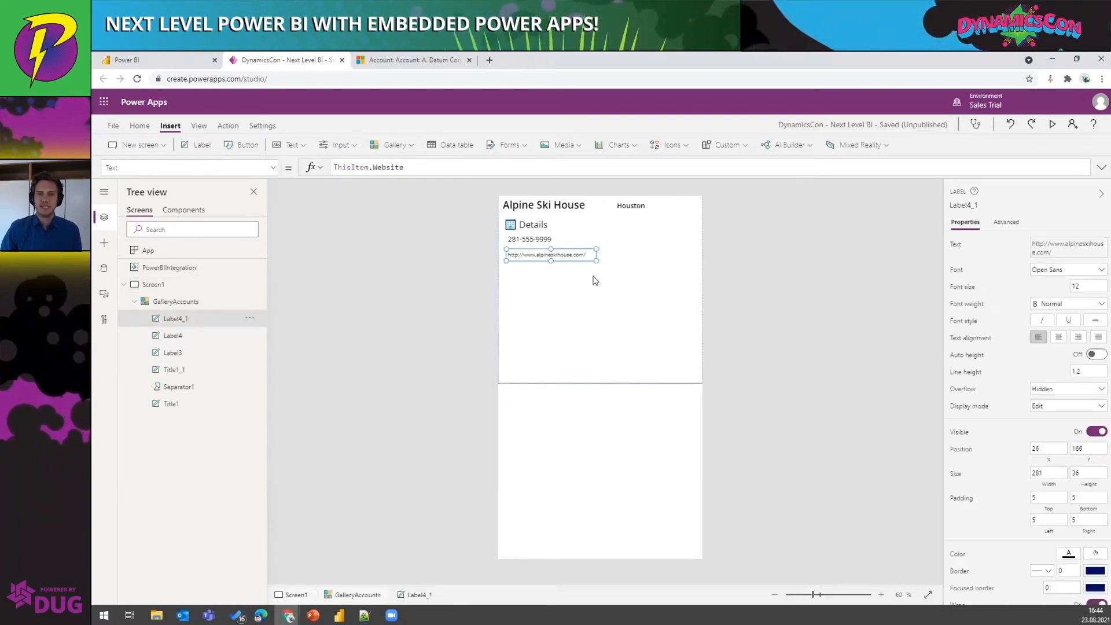
pyautogui.moveTo(553, 254); pyautogui.dragTo(553, 250)
# Step: Insert an image control in the gallery for the account's picture, shrink it and place it beside the contact details
pyautogui.click(573, 147)
pyautogui.click(600, 168)
pyautogui.moveTo(549, 243); pyautogui.dragTo(635, 250)
pyautogui.moveTo(596, 318); pyautogui.dragTo(624, 255)
pyautogui.moveTo(669, 228); pyautogui.dragTo(656, 244)
pyautogui.click(404, 293)
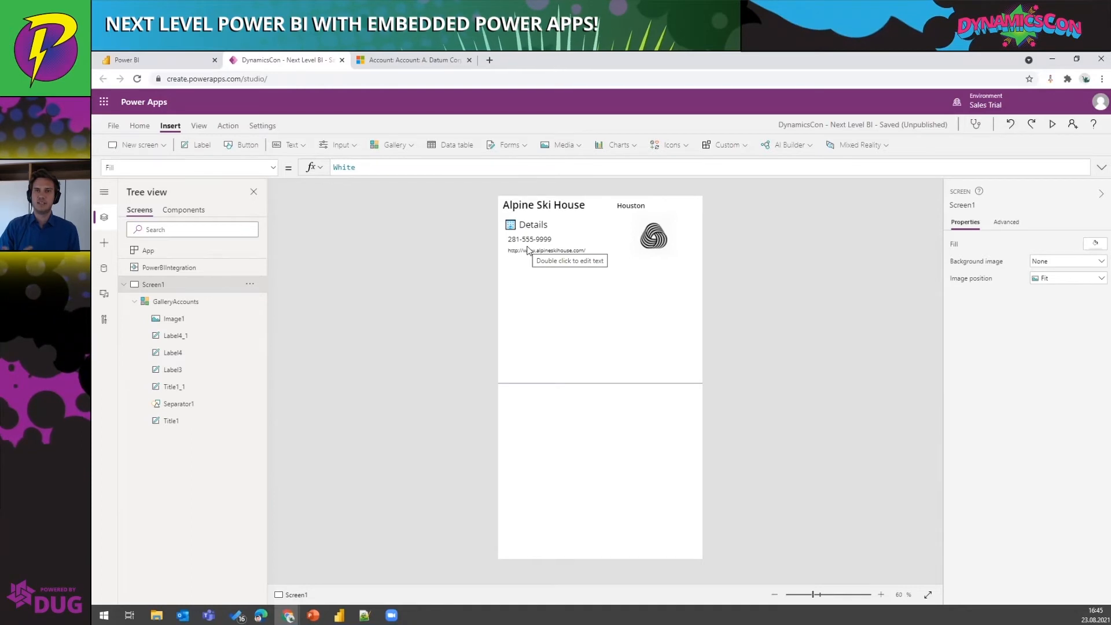
# Step: Duplicate the Details heading and place the copy below the website label
pyautogui.click(200, 144)
pyautogui.press('Delete')
pyautogui.click(548, 228)
pyautogui.hotkey('ctrl', 'c')
pyautogui.hotkey('ctrl', 'v')
pyautogui.moveTo(568, 235); pyautogui.dragTo(565, 278)
# Step: Replace the copied heading's text with a flexed biceps emoji followed by "Create Task"
pyautogui.doubleClick(538, 270)
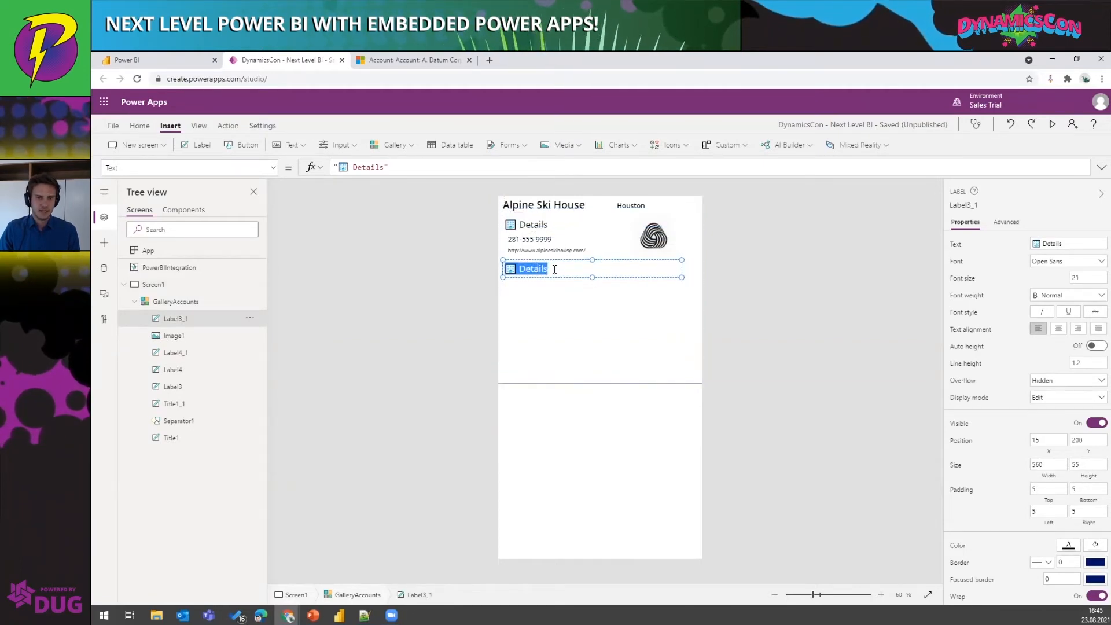
pyautogui.press('super+period')
pyautogui.click(562, 341)
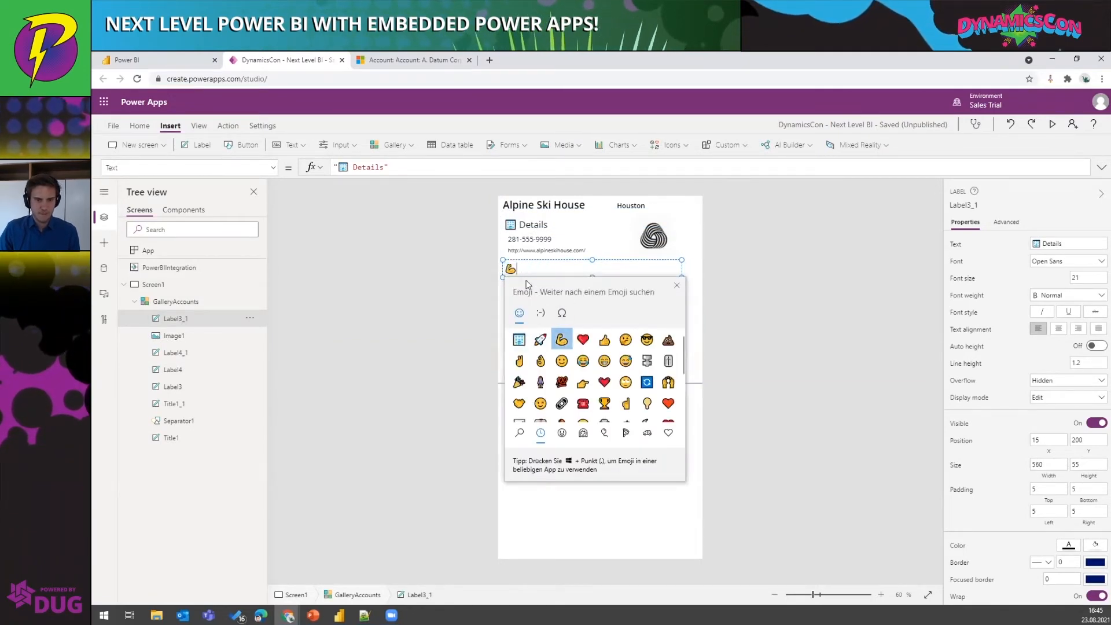
pyautogui.click(535, 270)
pyautogui.write('Create Task')
pyautogui.click(462, 339)
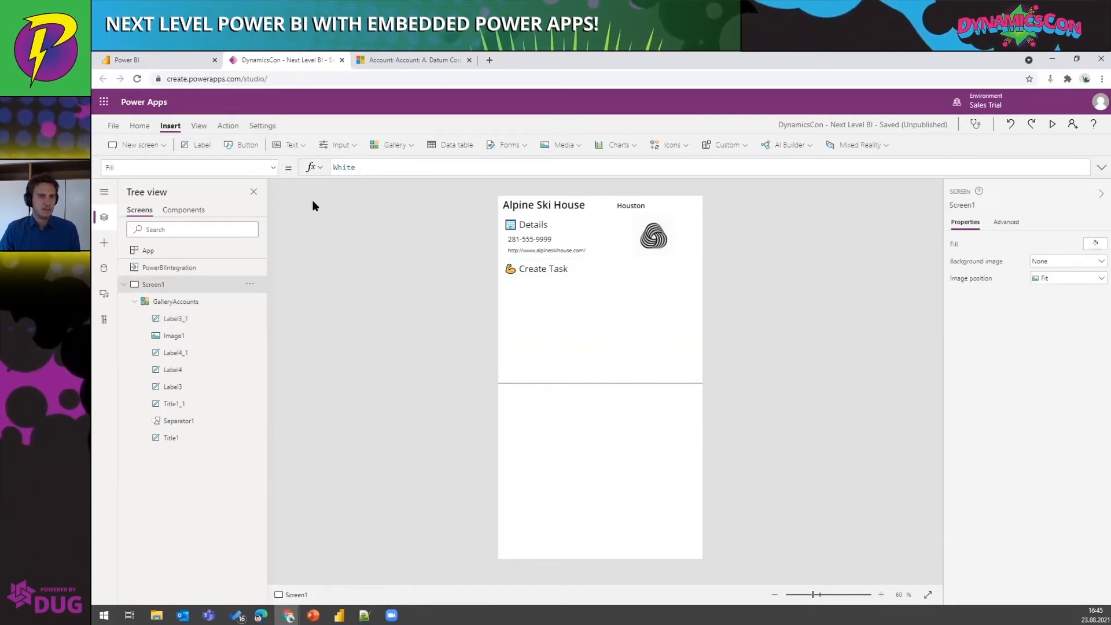
# Step: Insert a multiline text input below the Create Task heading and size it to about 466 wide and 215 high
pyautogui.click(292, 145)
pyautogui.click(328, 184)
pyautogui.moveTo(582, 308); pyautogui.dragTo(596, 347)
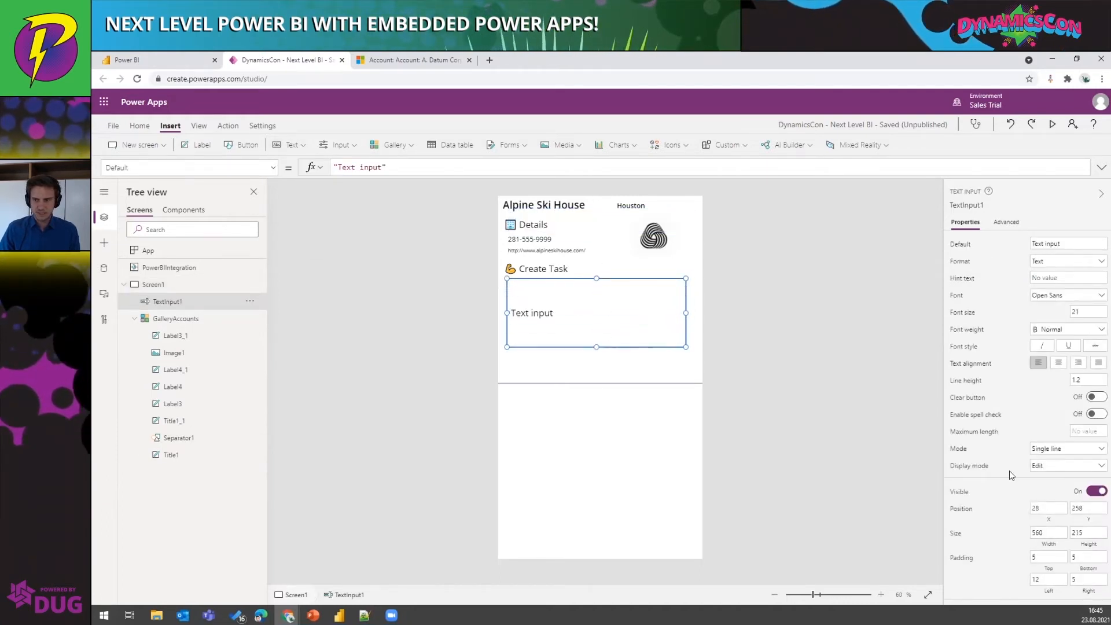
pyautogui.click(1057, 450)
pyautogui.click(1049, 476)
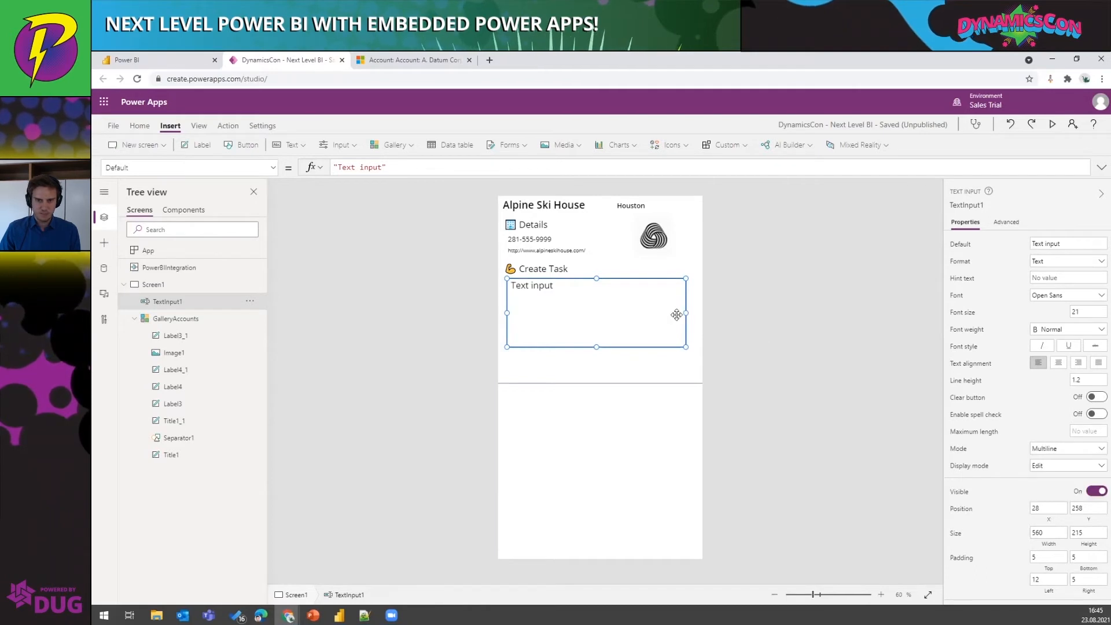
pyautogui.moveTo(686, 313); pyautogui.dragTo(656, 313)
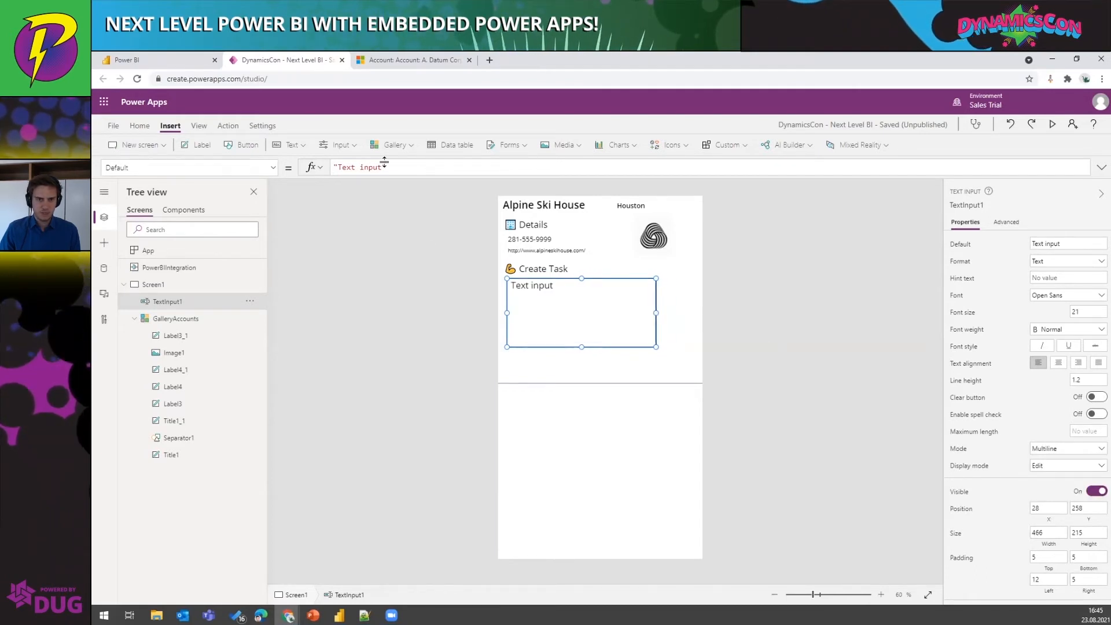
# Step: Clear the text input's default text, leaving an empty string
pyautogui.moveTo(386, 168); pyautogui.dragTo(338, 168)
pyautogui.press('BackSpace')
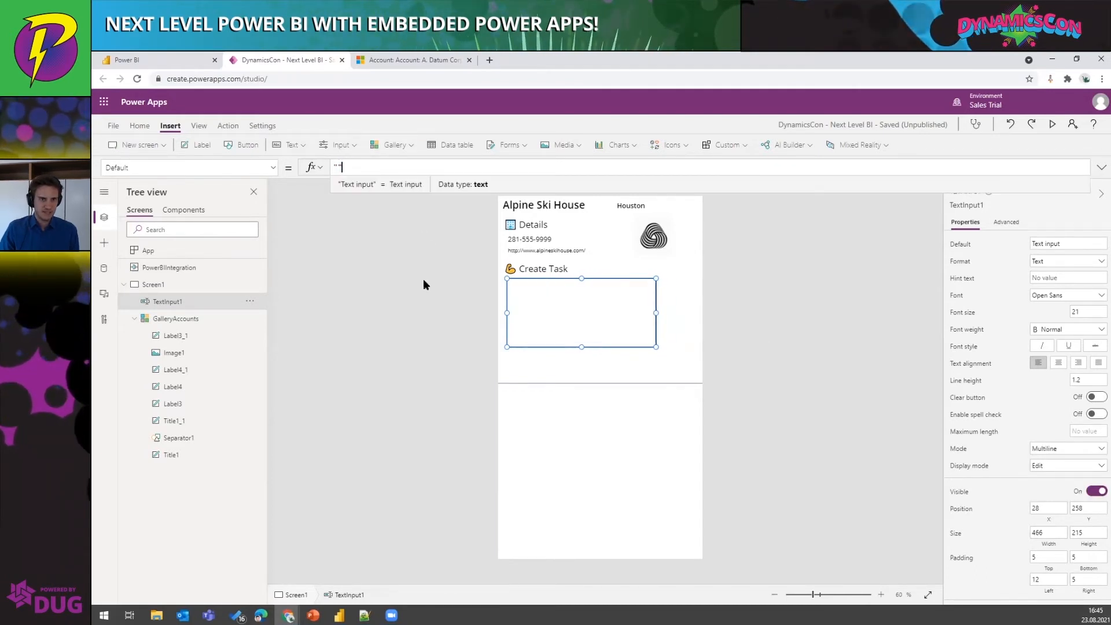
pyautogui.click(415, 248)
# Step: Insert a button labelled "Save" beside the text input and align it with the input's lower edge
pyautogui.click(242, 145)
pyautogui.moveTo(546, 226); pyautogui.dragTo(662, 327)
pyautogui.doubleClick(679, 327)
pyautogui.write('Save')
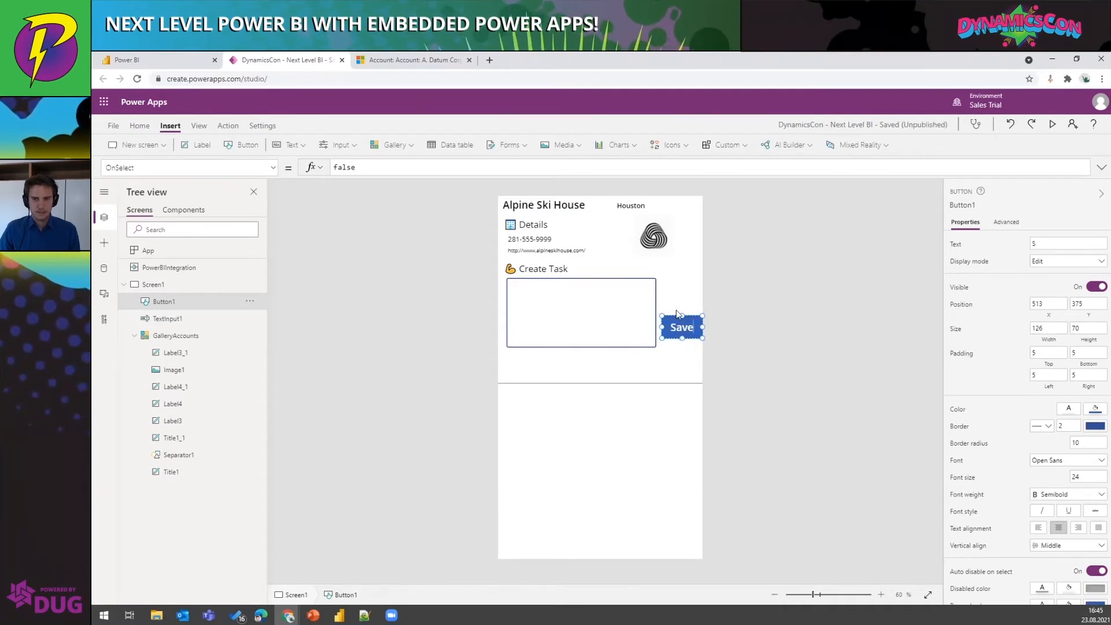
pyautogui.click(725, 335)
pyautogui.moveTo(688, 327); pyautogui.dragTo(688, 336)
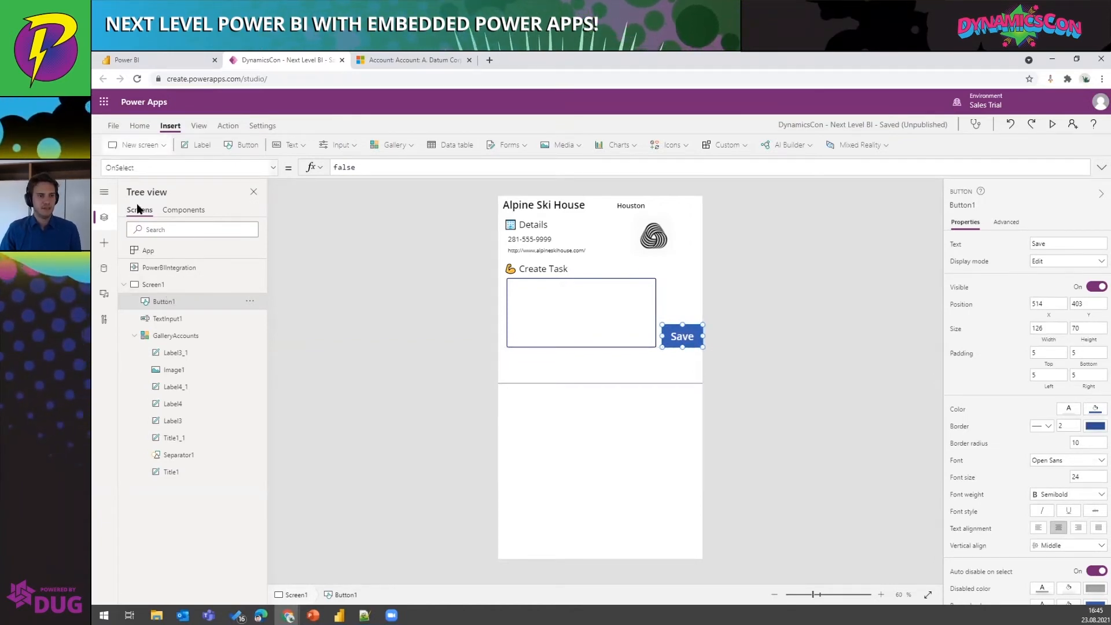
# Step: Add the Microsoft Dataverse Tasks table as a data source
pyautogui.click(105, 268)
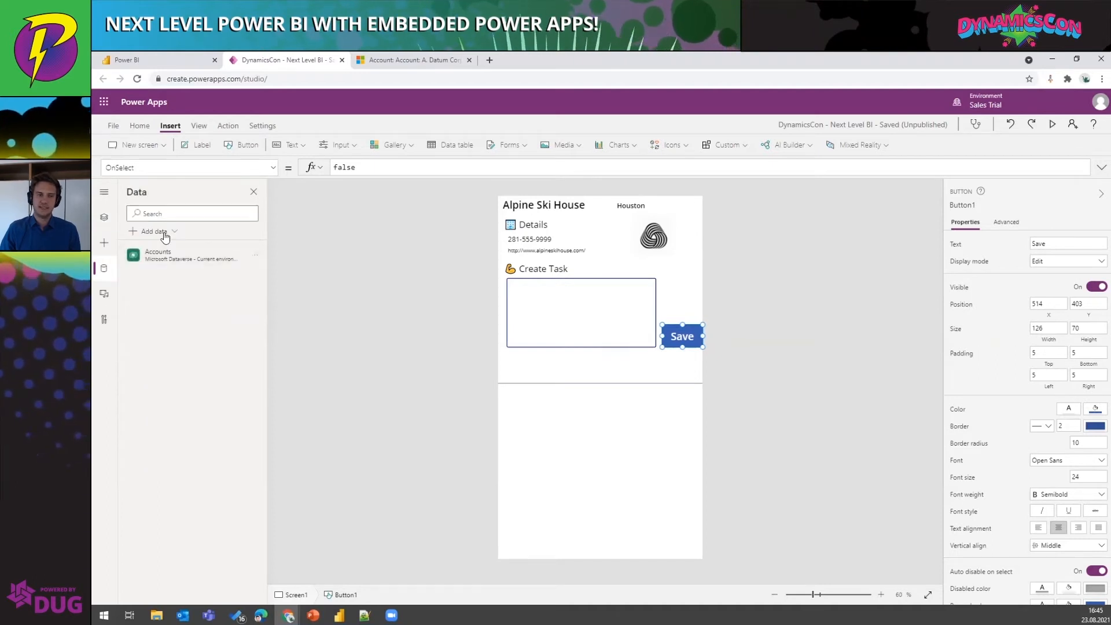
pyautogui.click(165, 233)
pyautogui.write('task')
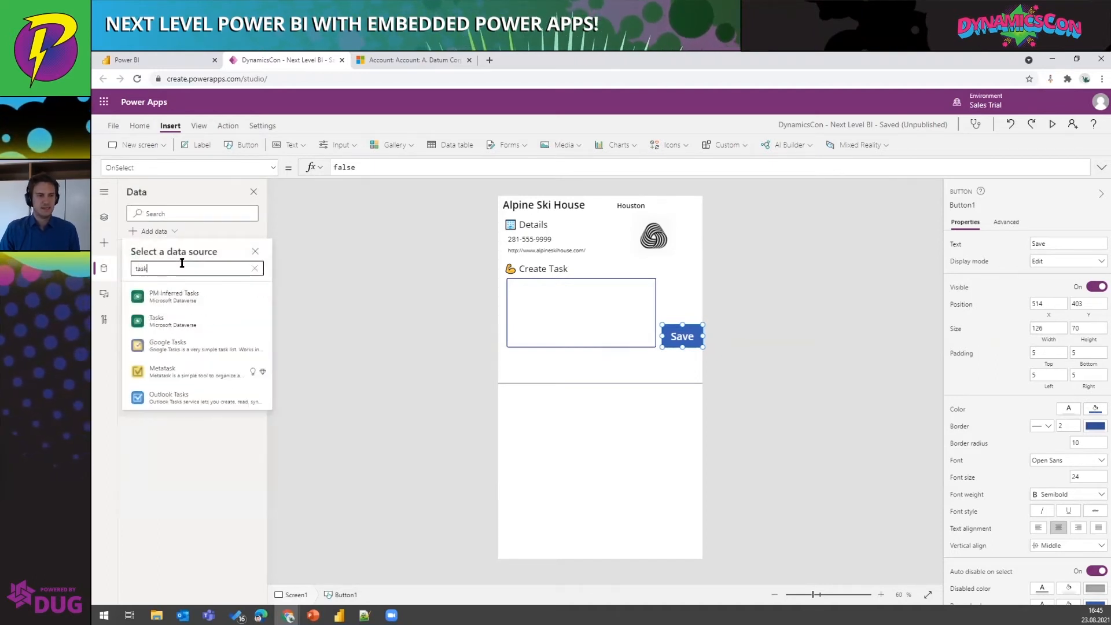
pyautogui.click(168, 323)
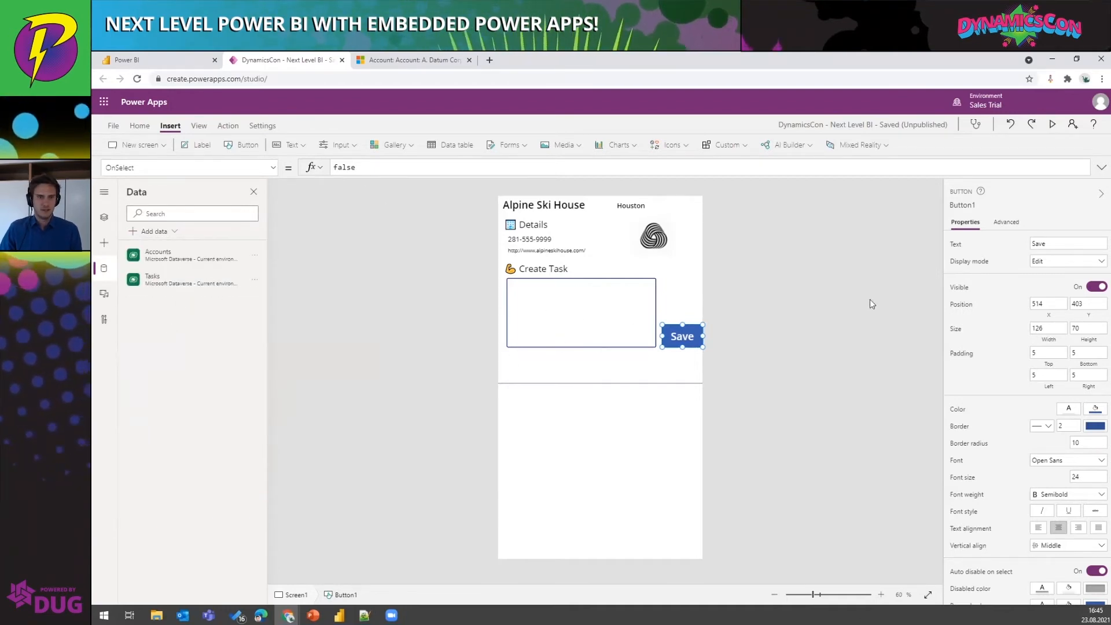
# Step: Replace the Save button's OnSelect formula with the prepared Patch that creates a task with Subject, Description from TextInput1 and Regarding GalleryAccounts.Selected, followed by Refresh(Accounts)
pyautogui.hotkey('alt', 'Tab')
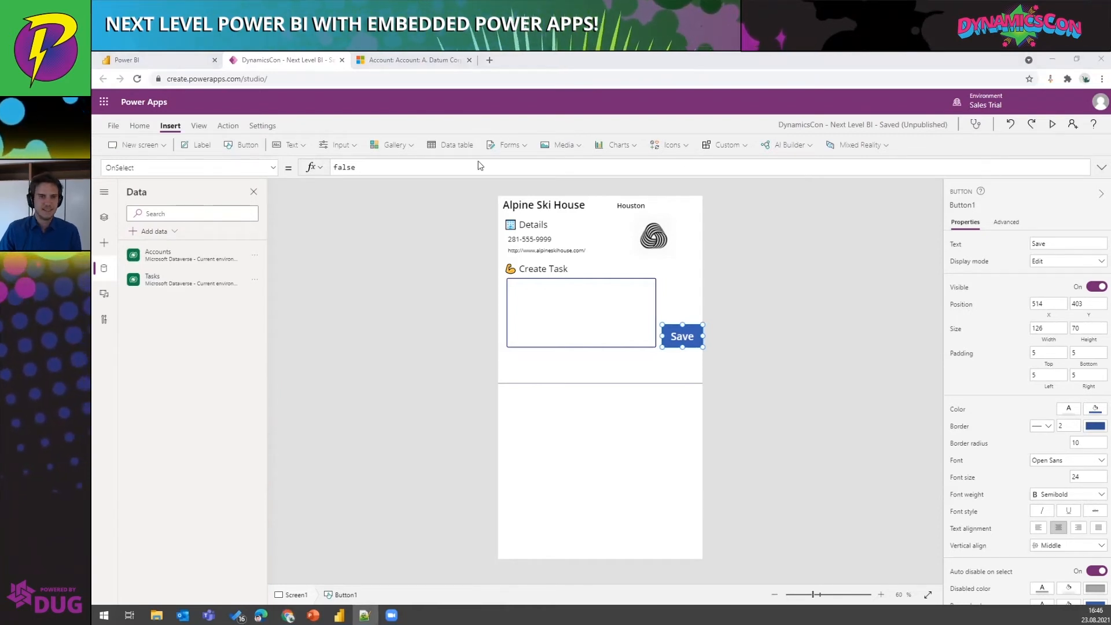
pyautogui.click(445, 167)
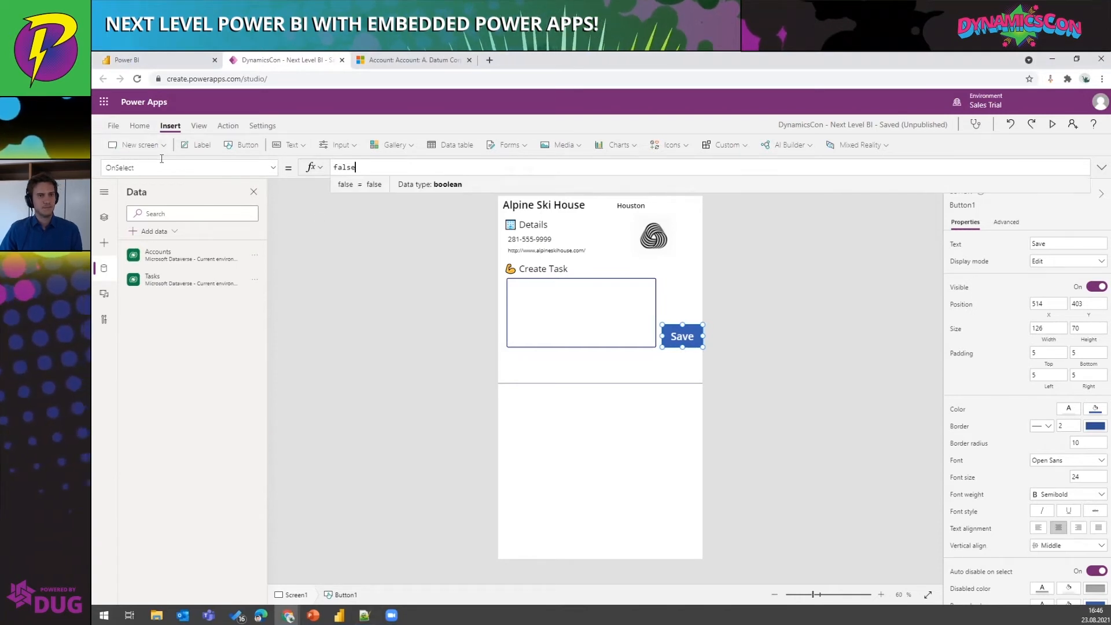
pyautogui.hotkey('ctrl', 'a')
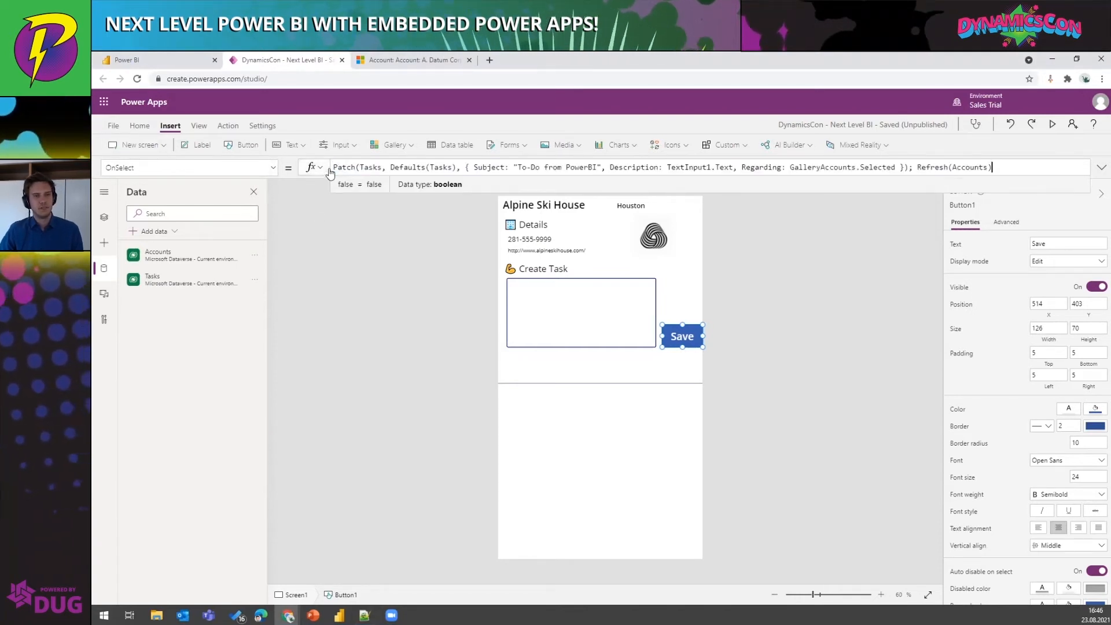
pyautogui.hotkey('ctrl', 'v')
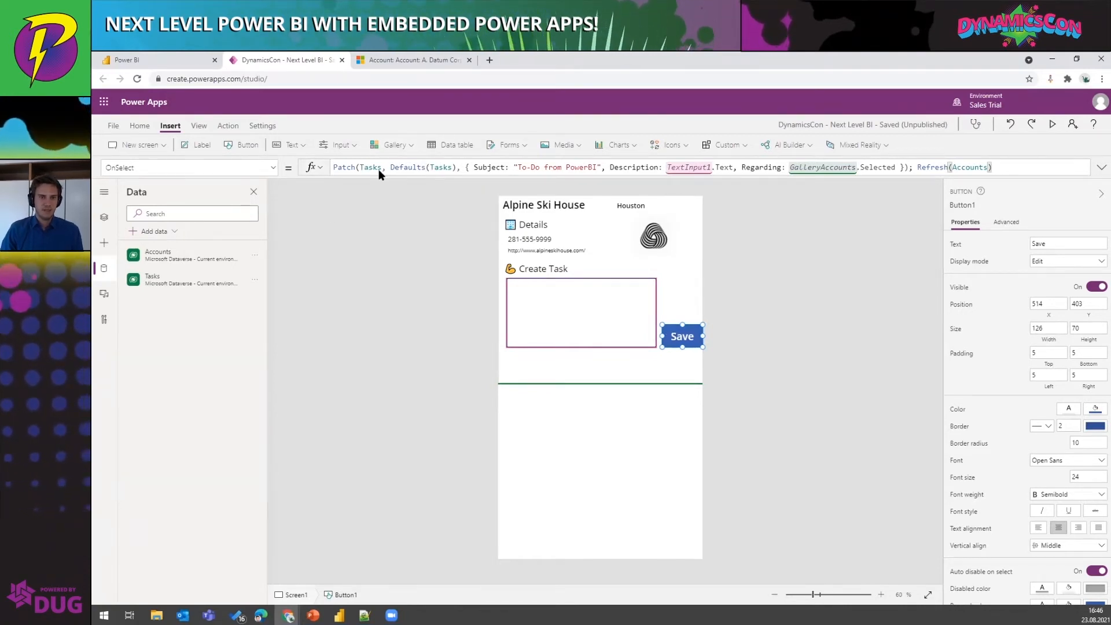
# Step: Examine the Patch formula's arguments: the Tasks table, Defaults(Tasks) and the Subject field
pyautogui.click(355, 167)
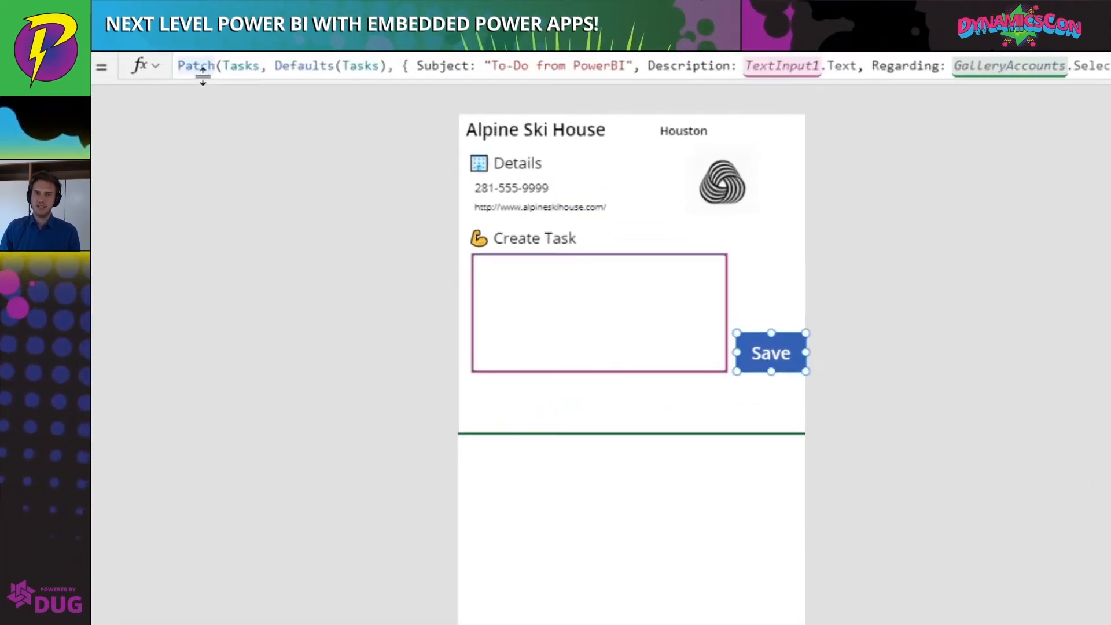
pyautogui.doubleClick(242, 67)
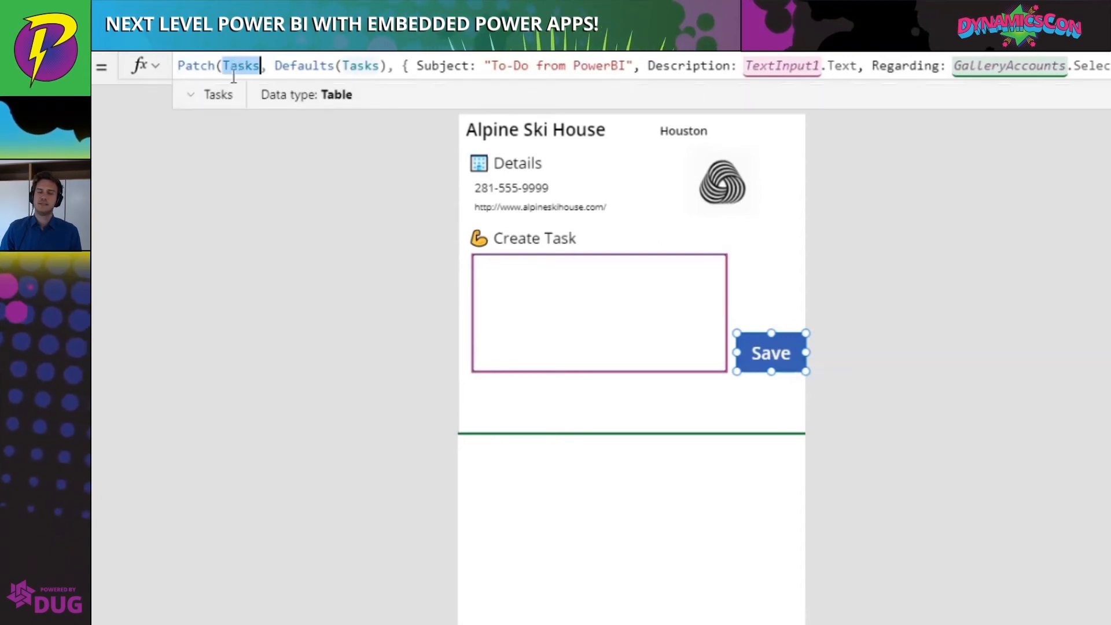
pyautogui.click(280, 69)
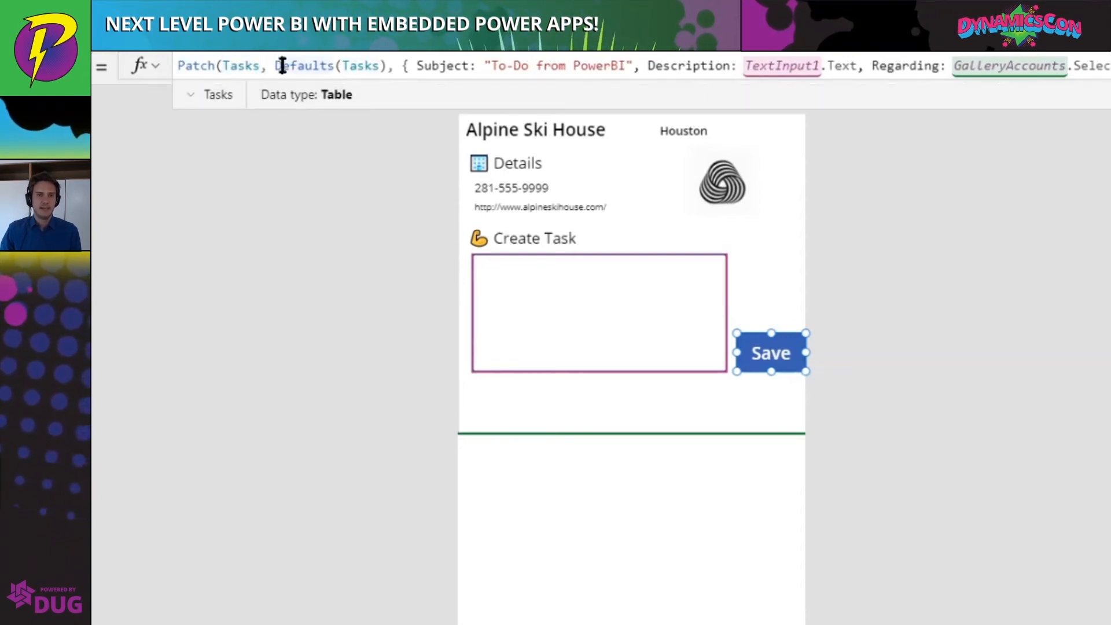
pyautogui.moveTo(275, 66); pyautogui.dragTo(385, 66)
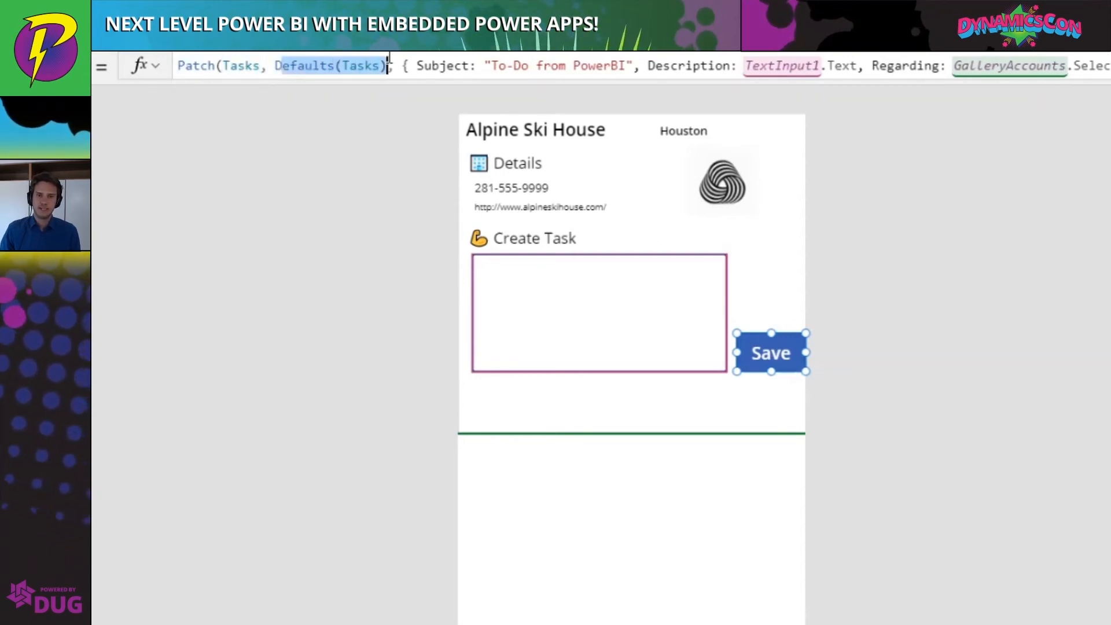
pyautogui.click(280, 65)
pyautogui.moveTo(275, 65); pyautogui.dragTo(383, 65)
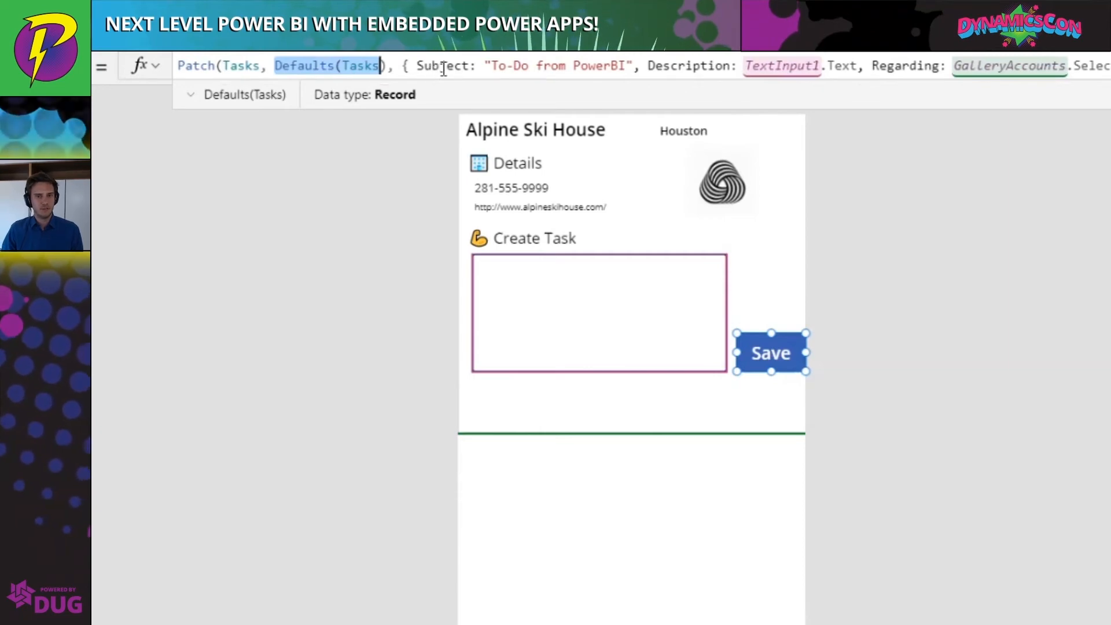
pyautogui.click(399, 65)
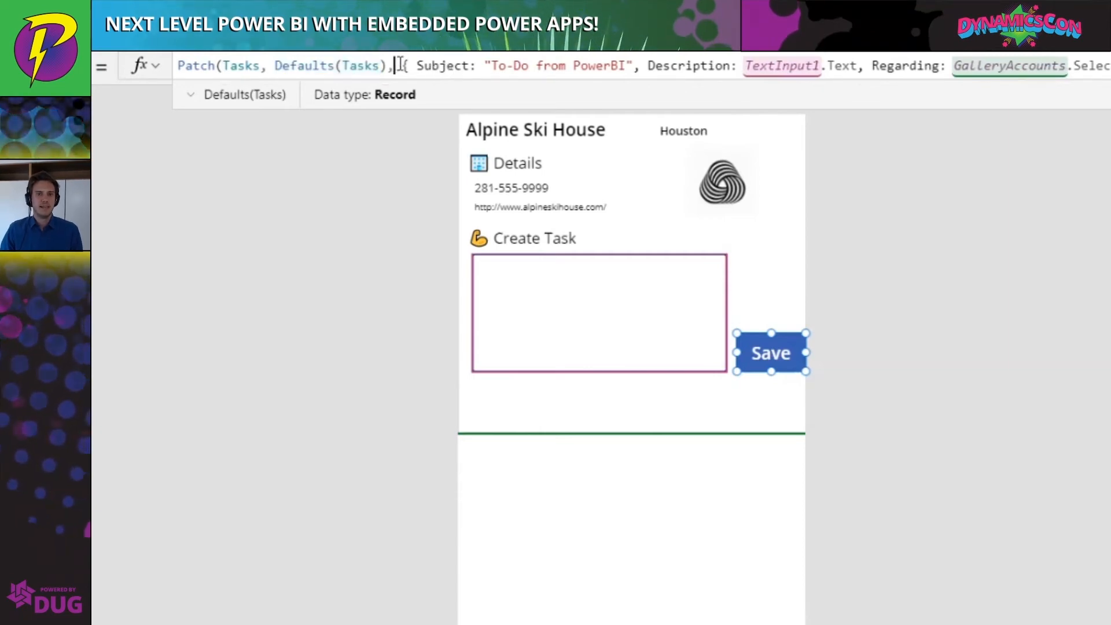
pyautogui.doubleClick(445, 66)
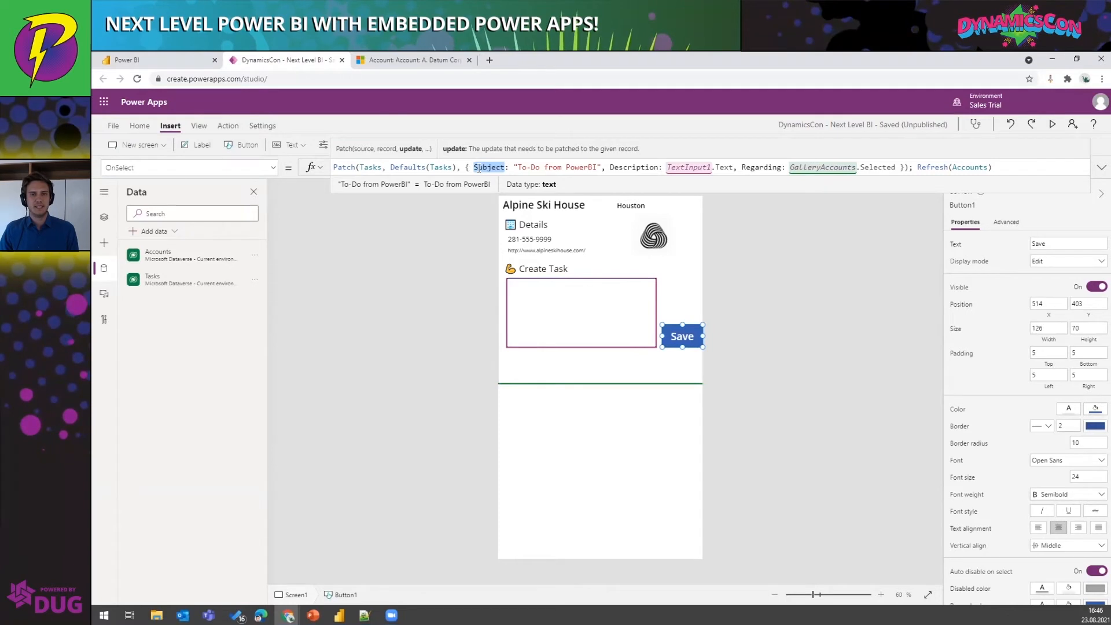
# Step: Correct the task subject in the Save button's formula to "To-Do from Power BI"
pyautogui.moveTo(518, 172); pyautogui.dragTo(589, 169)
pyautogui.click(589, 169)
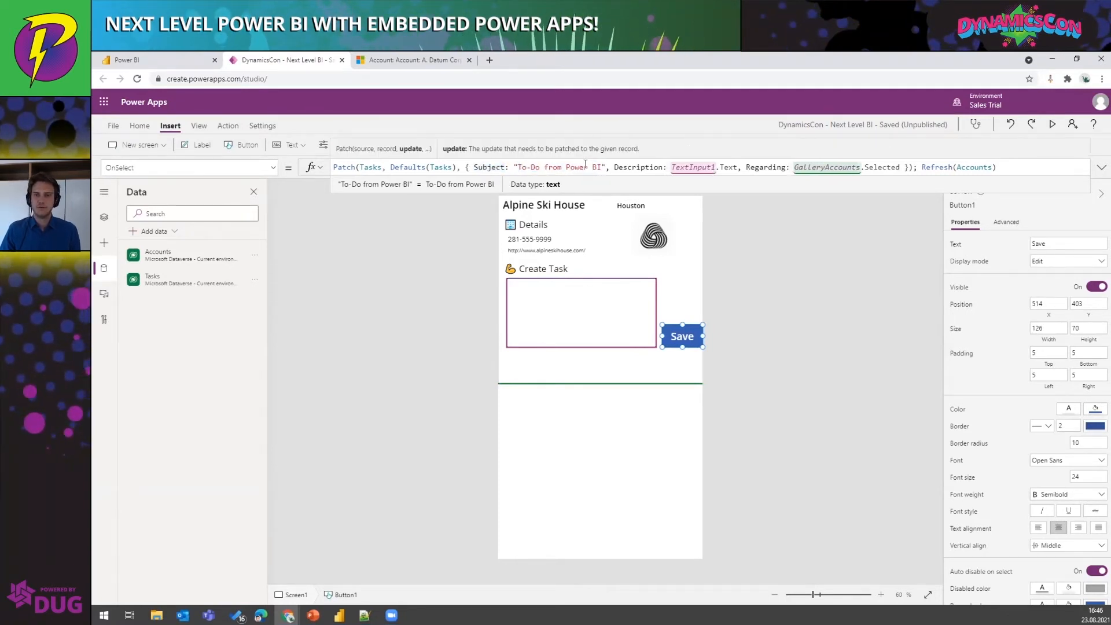
pyautogui.click(712, 169)
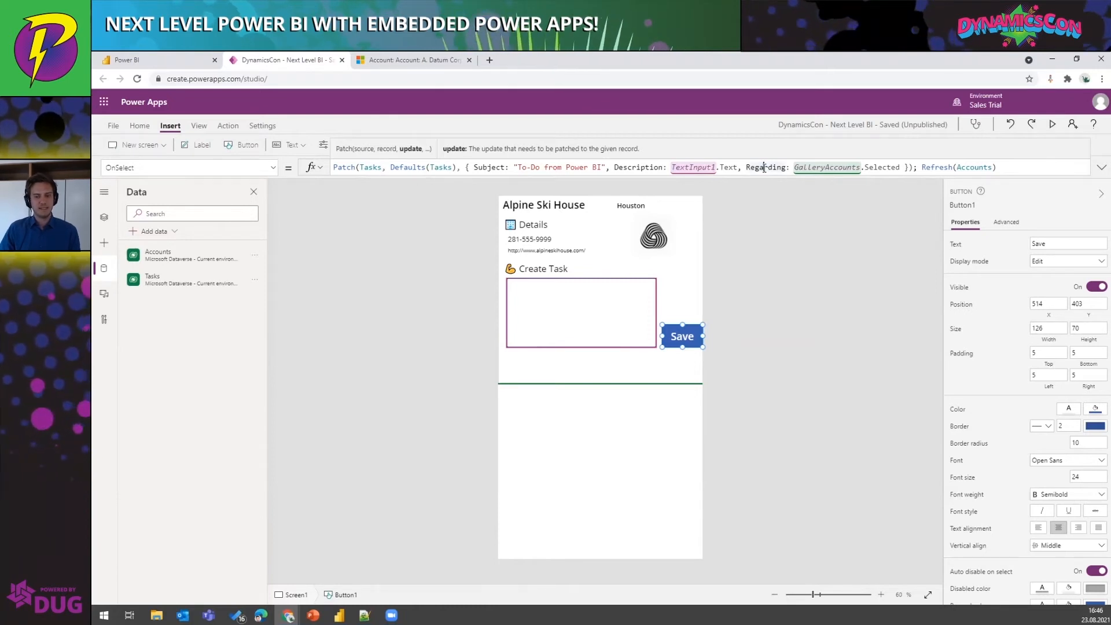
# Step: Try ThisItem as the Regarding value in the Save button's Patch formula
pyautogui.moveTo(794, 168); pyautogui.dragTo(900, 168)
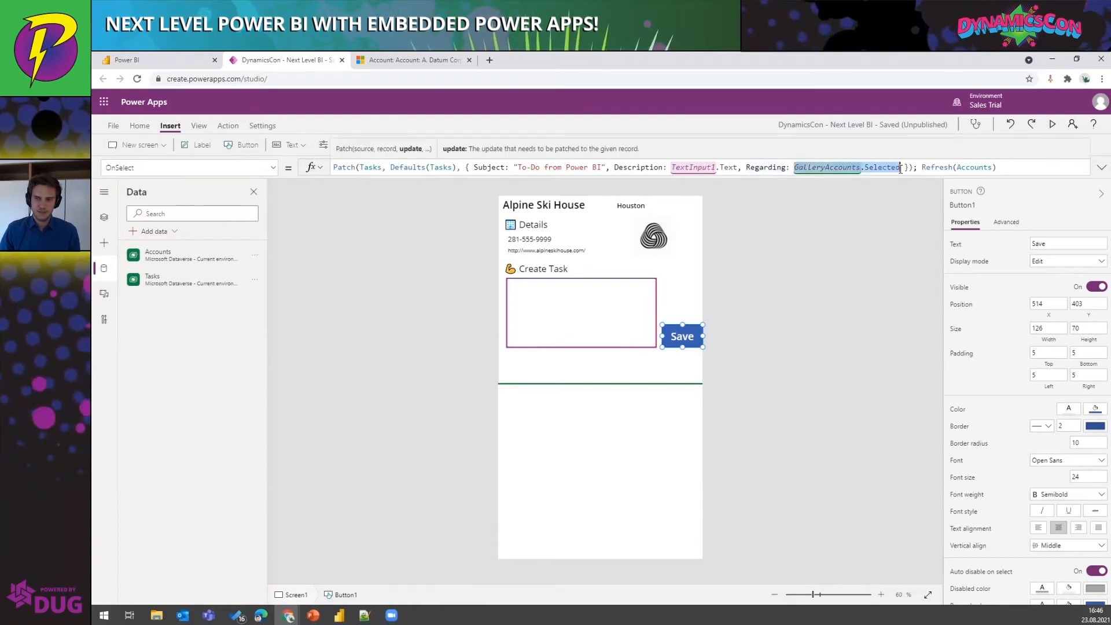
pyautogui.press('BackSpace')
pyautogui.write('ThisItem')
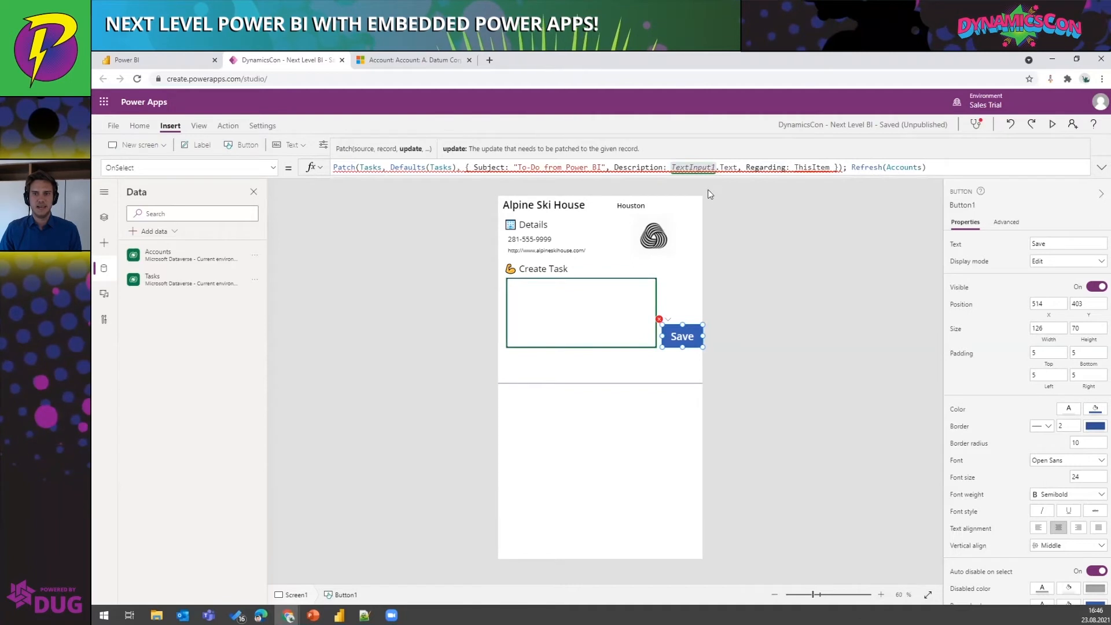
pyautogui.hotkey('ctrl', 'z')
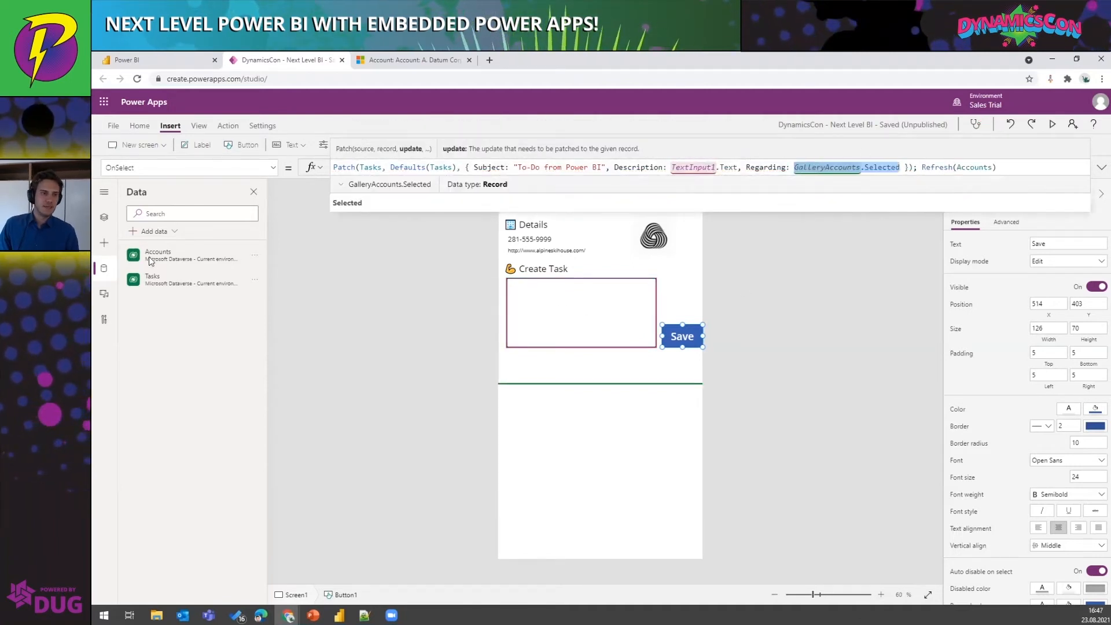
# Step: Check the Items formula of GalleryAccounts against the Regarding reference in the Save button's formula
pyautogui.click(105, 217)
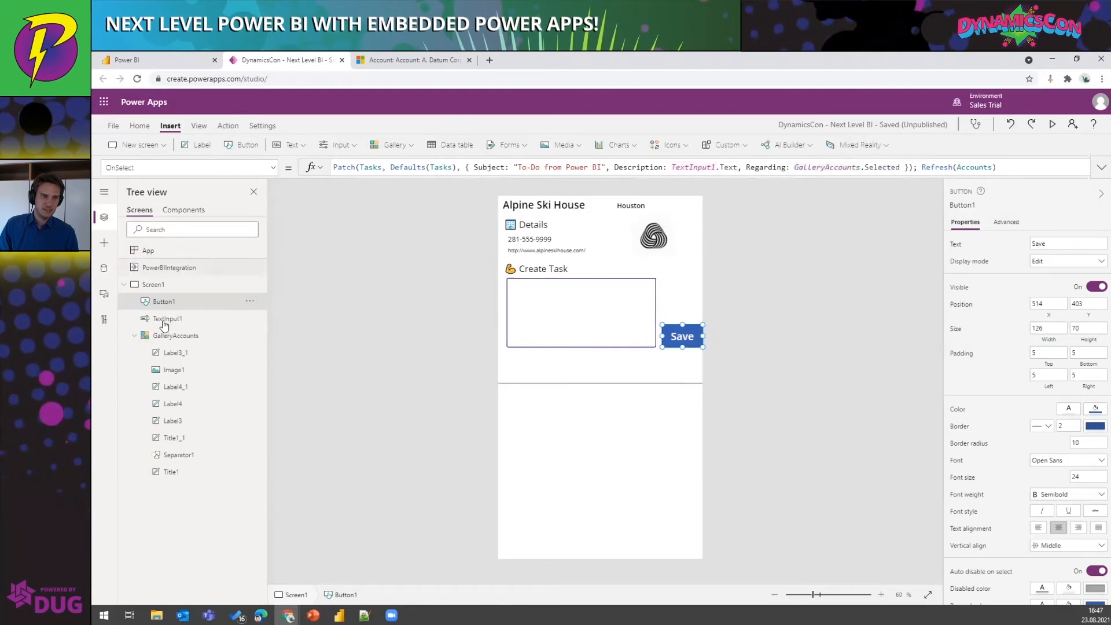
pyautogui.click(177, 336)
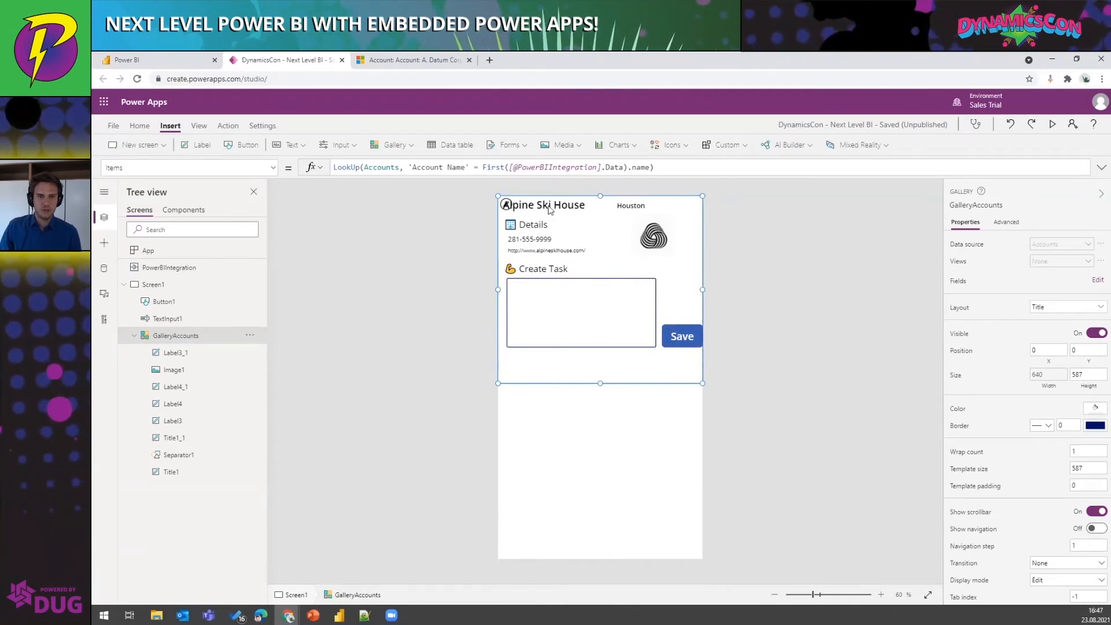
pyautogui.click(684, 327)
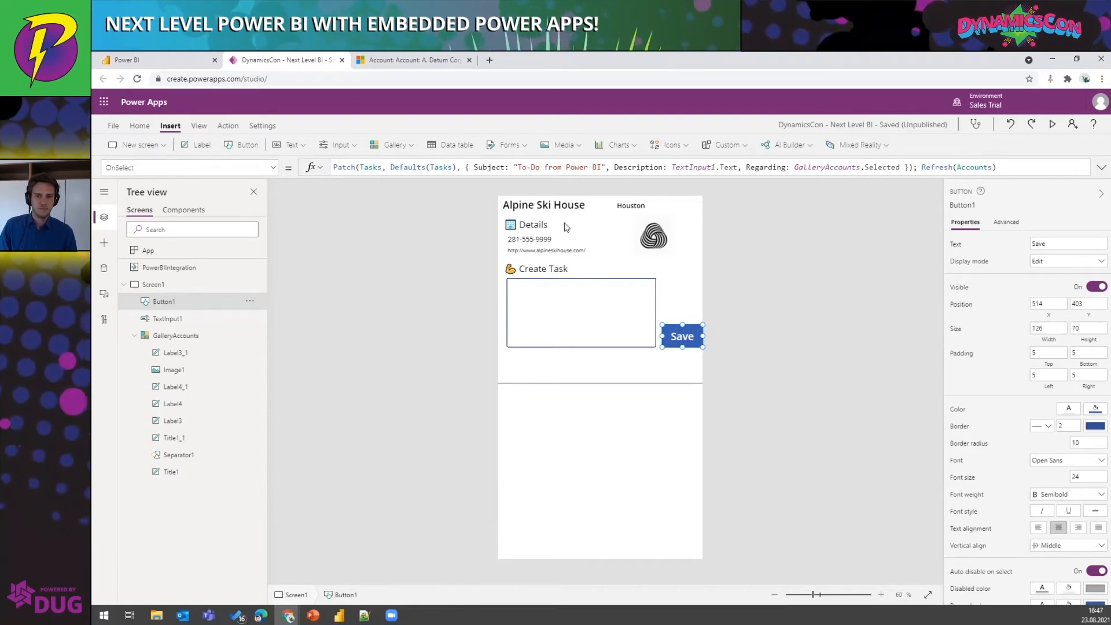
# Step: Extend GalleryAccounts to the full screen height of 1136 and enlarge its template to a size of 1128
pyautogui.click(575, 376)
pyautogui.click(615, 387)
pyautogui.click(628, 381)
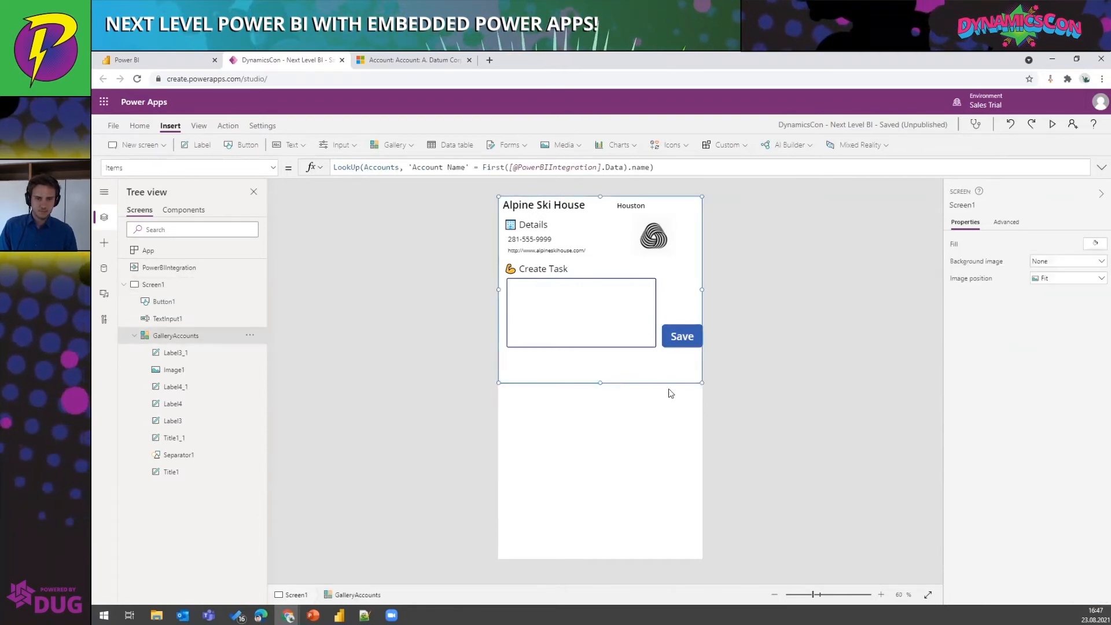
pyautogui.click(175, 336)
pyautogui.moveTo(600, 383); pyautogui.dragTo(598, 568)
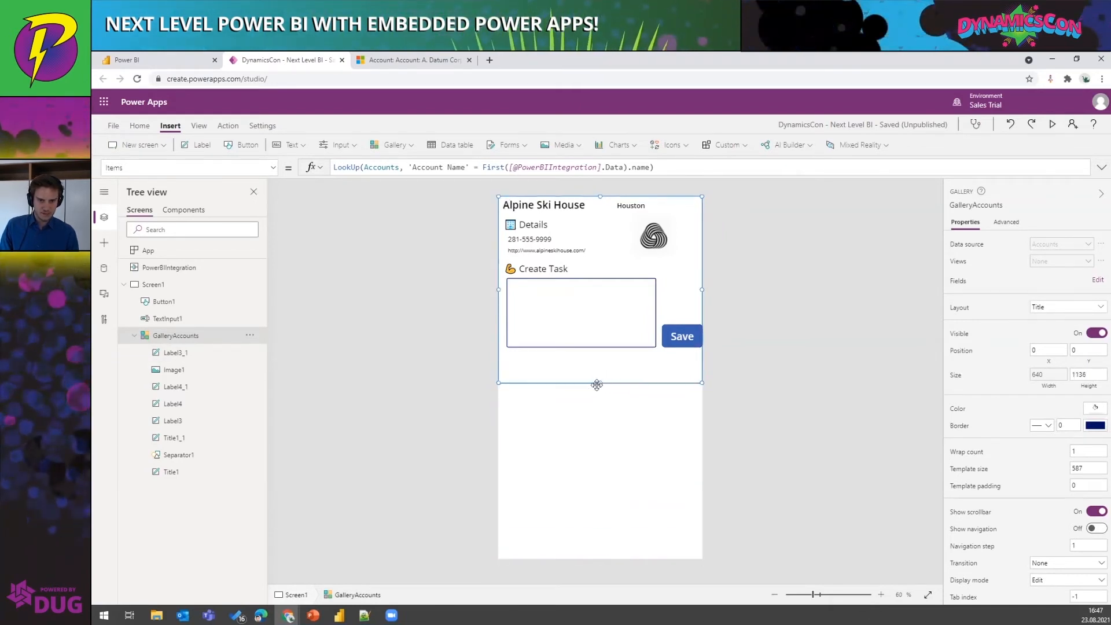
pyautogui.moveTo(599, 380); pyautogui.dragTo(599, 555)
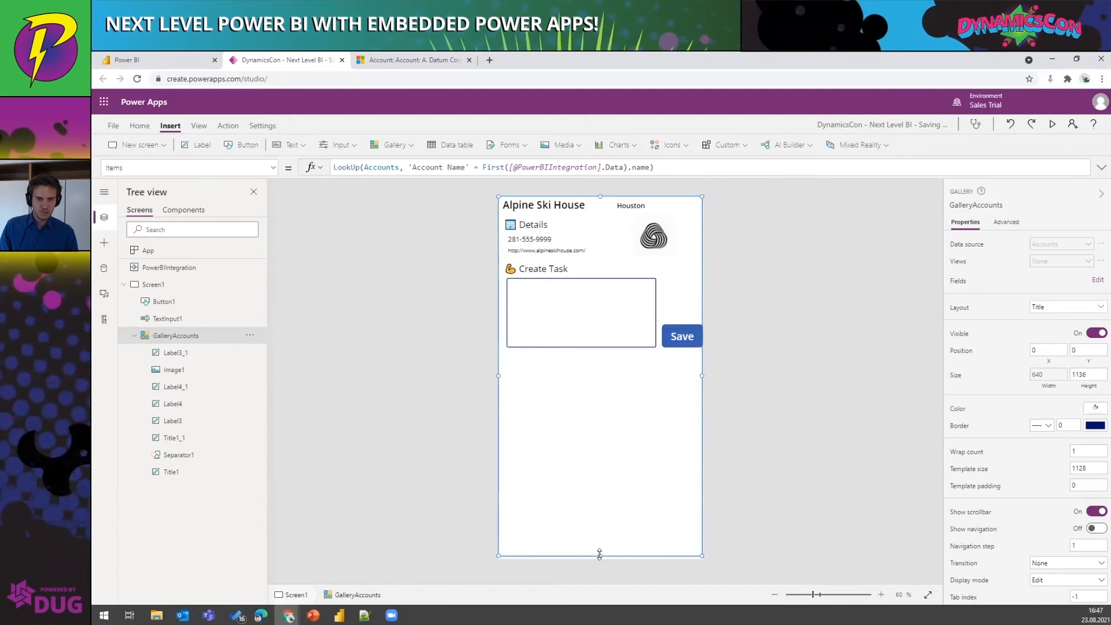
# Step: Duplicate the Create Task heading and place the copy below the text input, at about X 26, Y 500
pyautogui.click(543, 269)
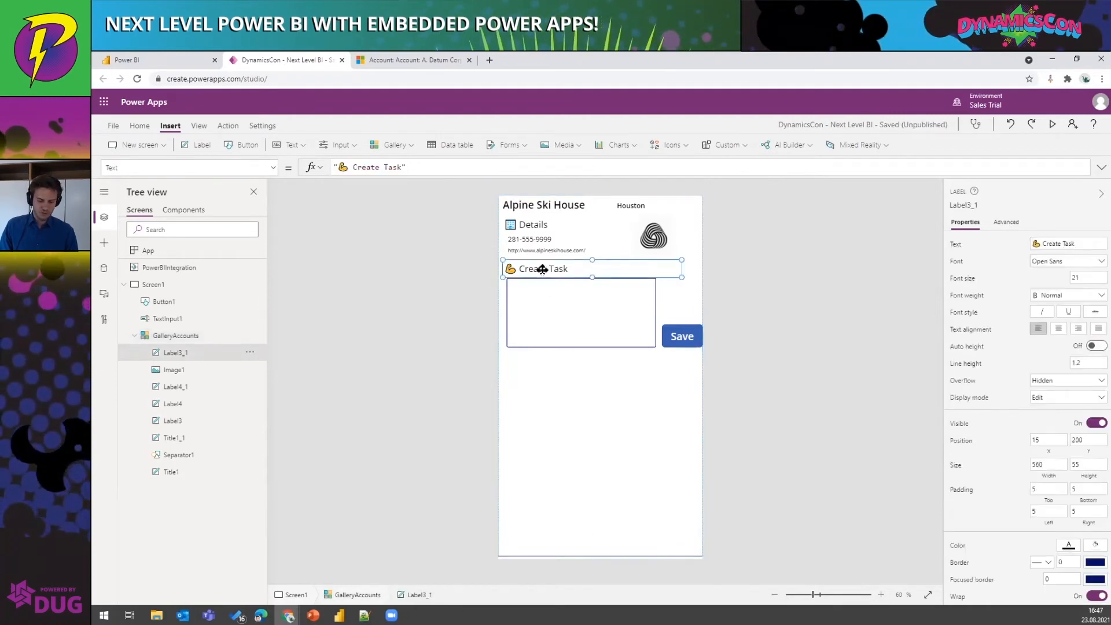
pyautogui.hotkey('ctrl', 'c')
pyautogui.hotkey('ctrl', 'v')
pyautogui.moveTo(556, 219); pyautogui.dragTo(552, 365)
# Step: Replace the copied heading's text with a rocket emoji followed by "Timeline"
pyautogui.doubleClick(582, 365)
pyautogui.press('super+period')
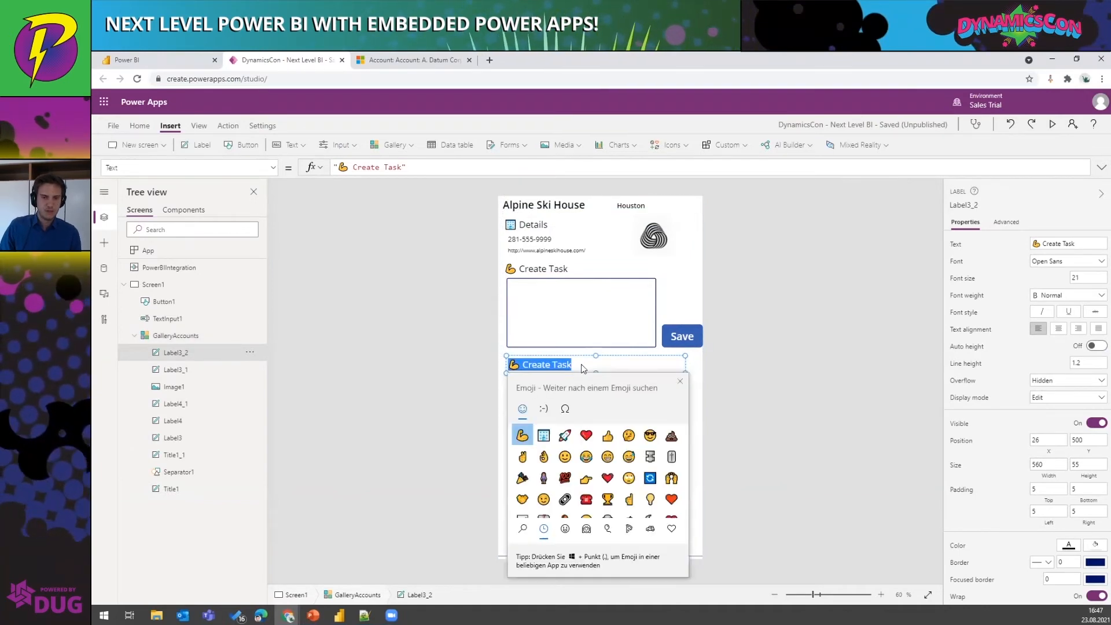
pyautogui.click(566, 433)
pyautogui.click(553, 360)
pyautogui.write('Timeline')
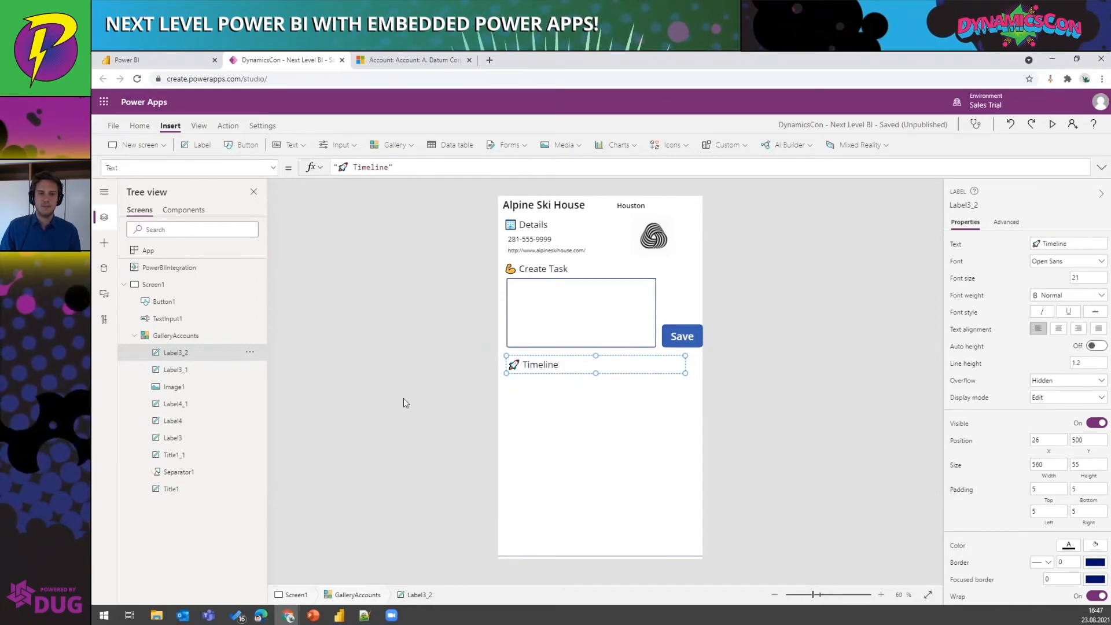
pyautogui.click(404, 348)
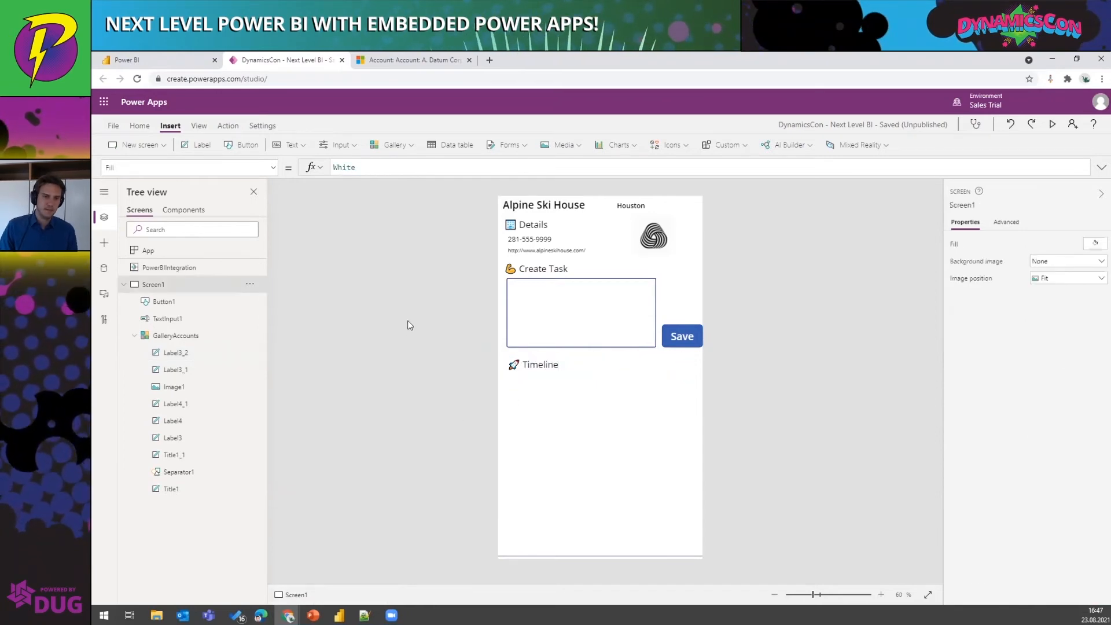
# Step: Insert a blank gallery inside GalleryAccounts and fit it below the Timeline heading at X 26, Y 573, sized 614 by 401
pyautogui.click(599, 433)
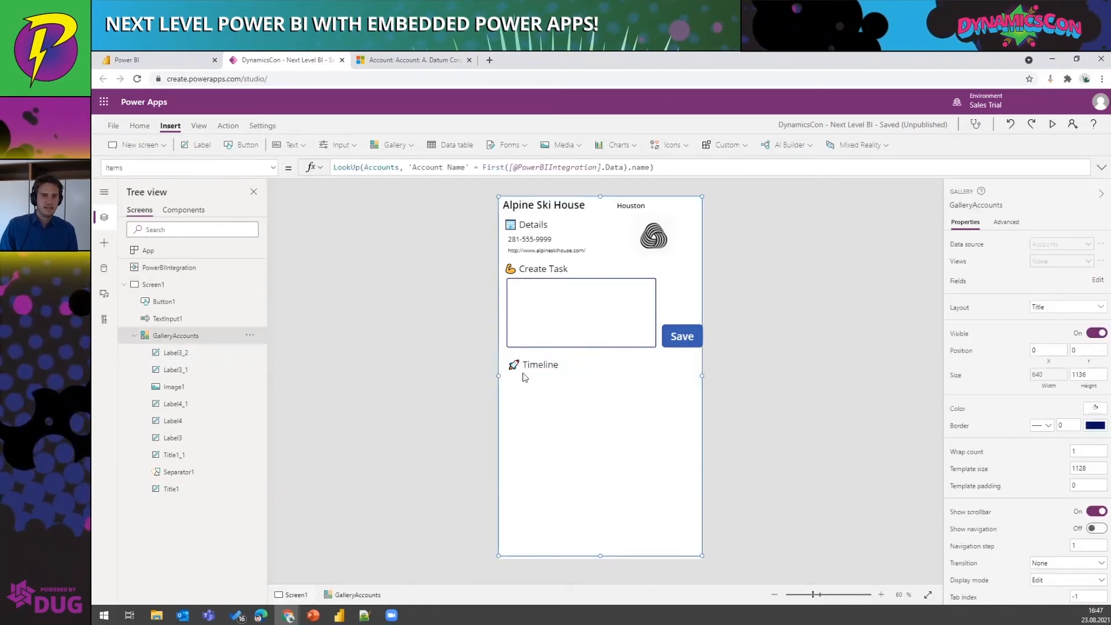
pyautogui.click(395, 146)
pyautogui.click(393, 266)
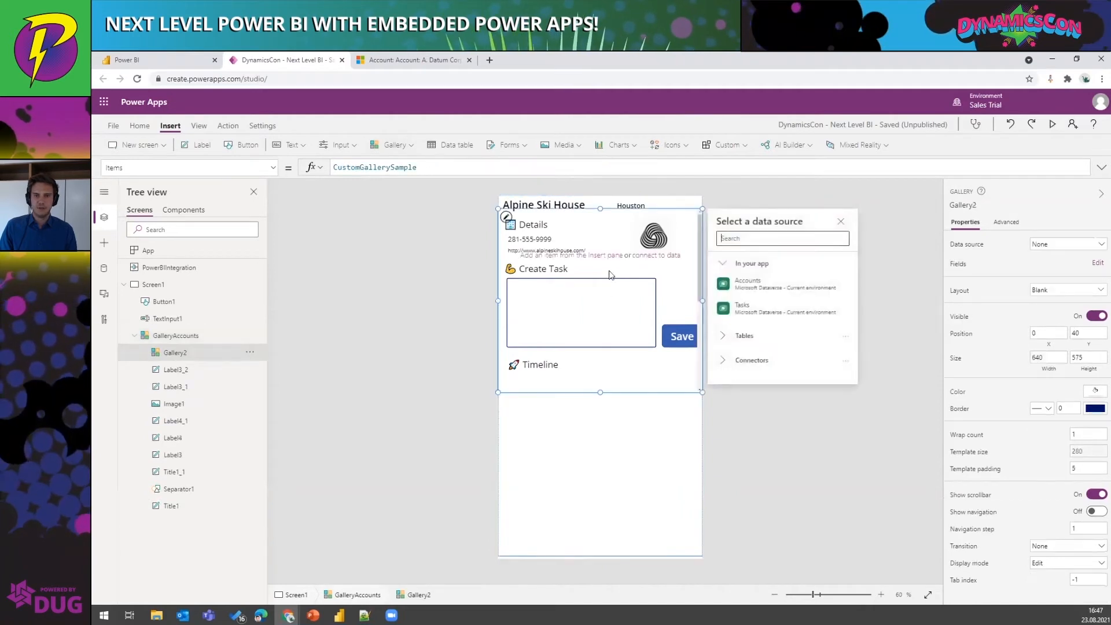
pyautogui.moveTo(593, 216); pyautogui.dragTo(602, 385)
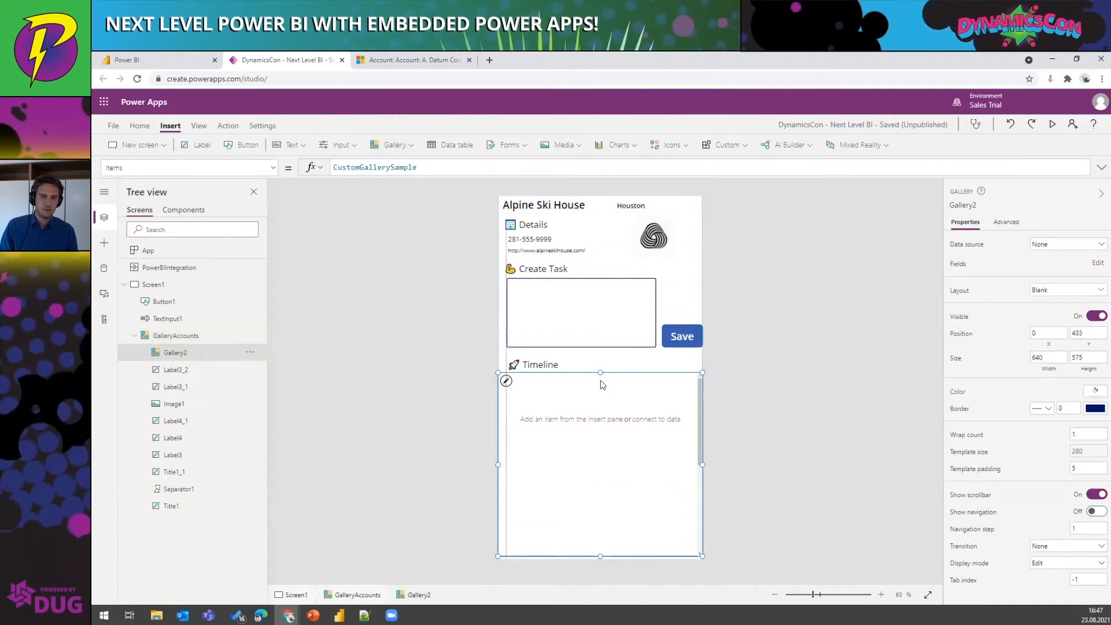
pyautogui.moveTo(600, 557); pyautogui.dragTo(600, 529)
pyautogui.moveTo(502, 459); pyautogui.dragTo(510, 456)
pyautogui.moveTo(604, 375); pyautogui.dragTo(604, 381)
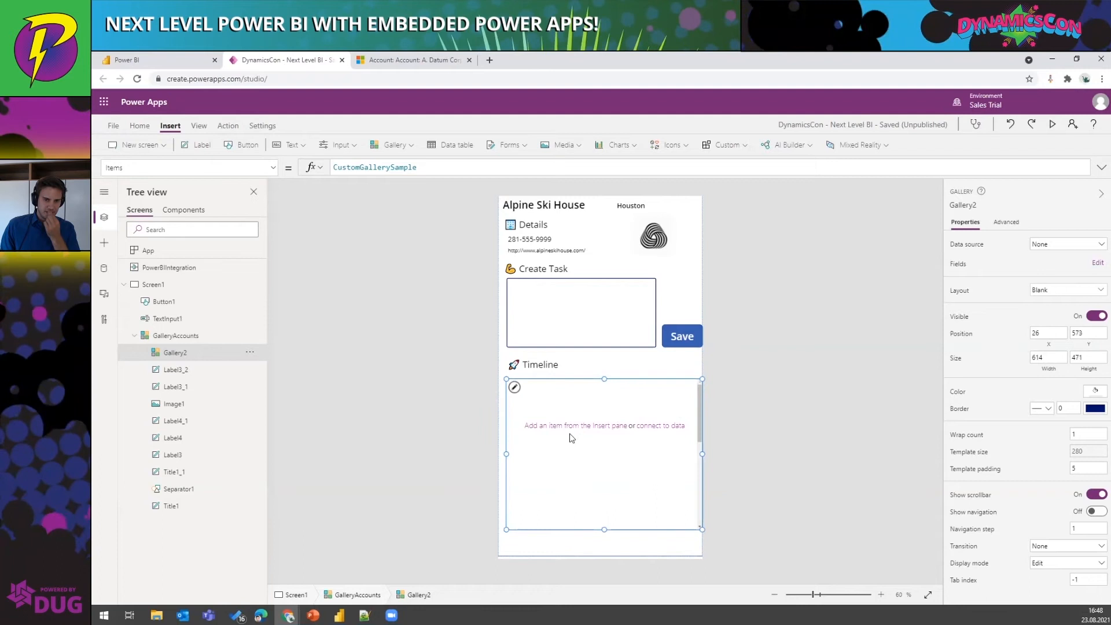
pyautogui.moveTo(604, 529)
pyautogui.mouseDown()
pyautogui.moveTo(609, 445)
pyautogui.moveTo(610, 507)
pyautogui.mouseUp()
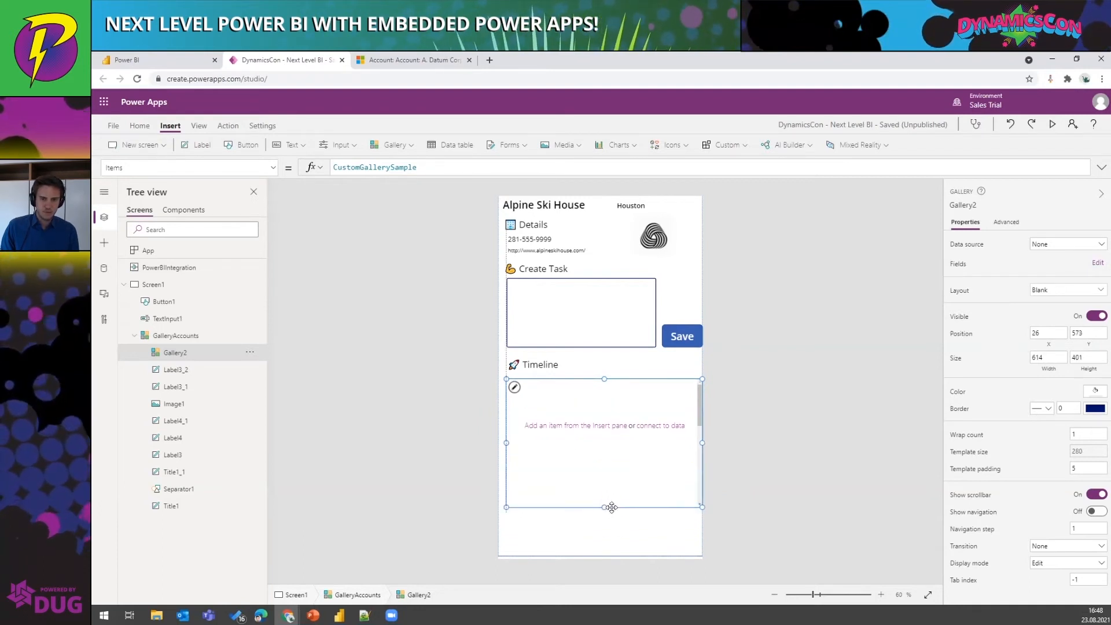
# Step: Shrink the new timeline gallery's template size to 186 and set its Items formula to ThisItem.Tasks
pyautogui.click(515, 388)
pyautogui.moveTo(605, 468); pyautogui.dragTo(604, 439)
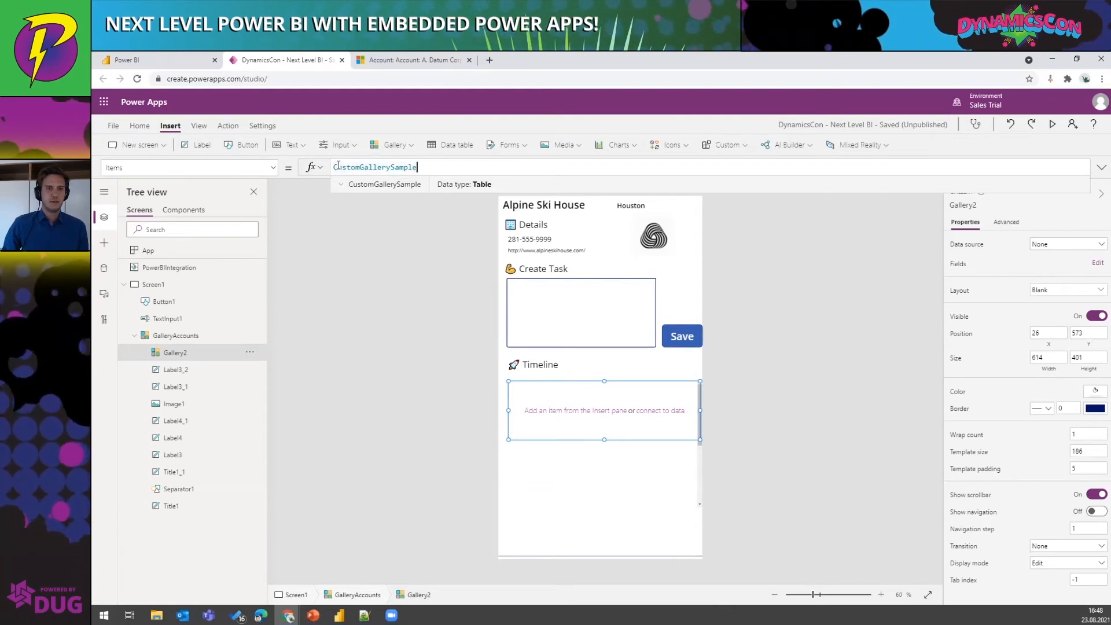
pyautogui.moveTo(334, 166); pyautogui.dragTo(415, 167)
pyautogui.write('ThisItem.')
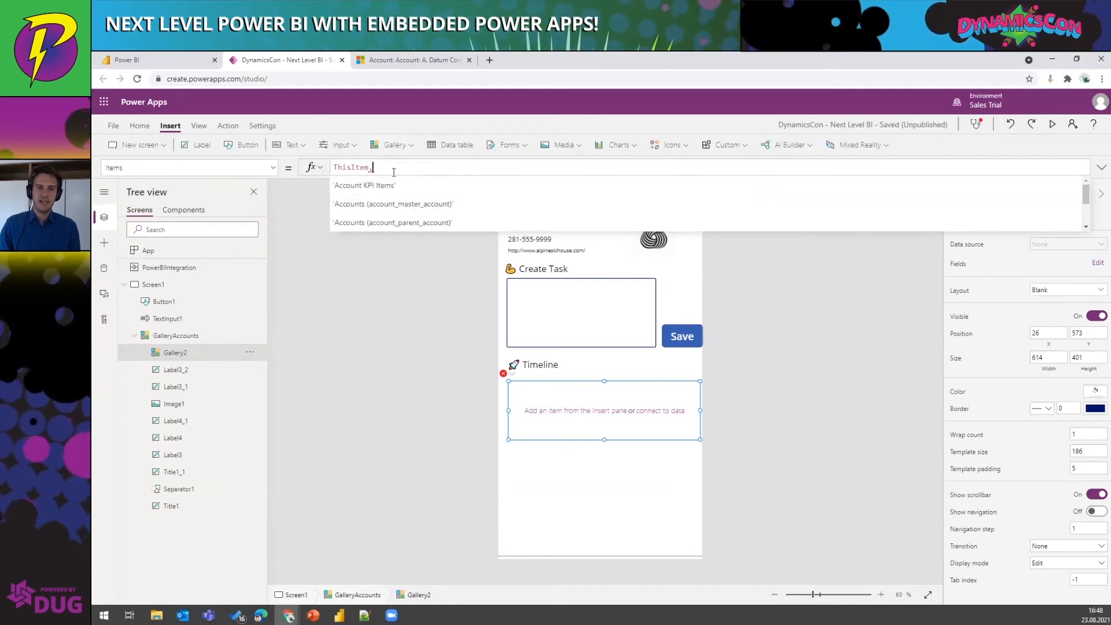
pyautogui.write('Tas')
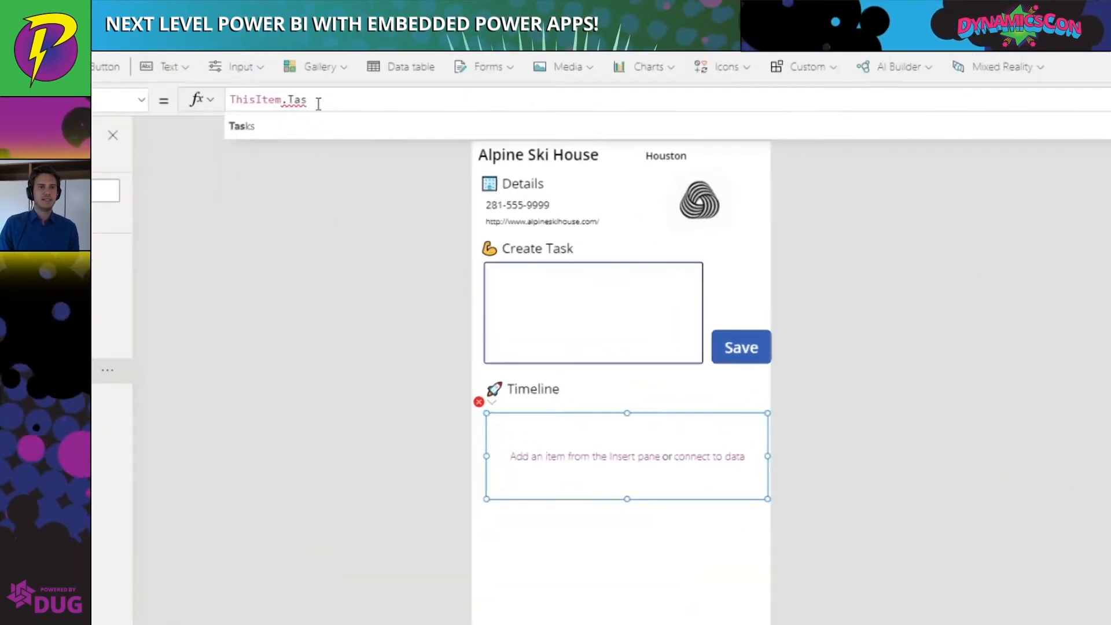
pyautogui.click(341, 184)
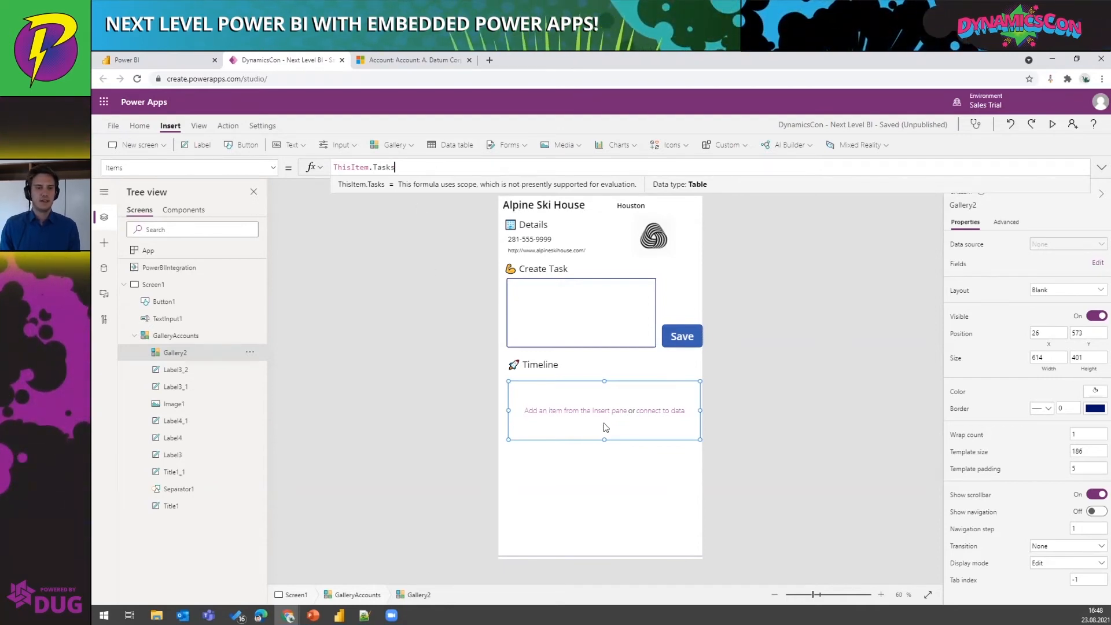
# Step: Add a label at the top of the timeline gallery's template, about X 9, Y 3, with its text set to ThisItem.Subject
pyautogui.click(560, 425)
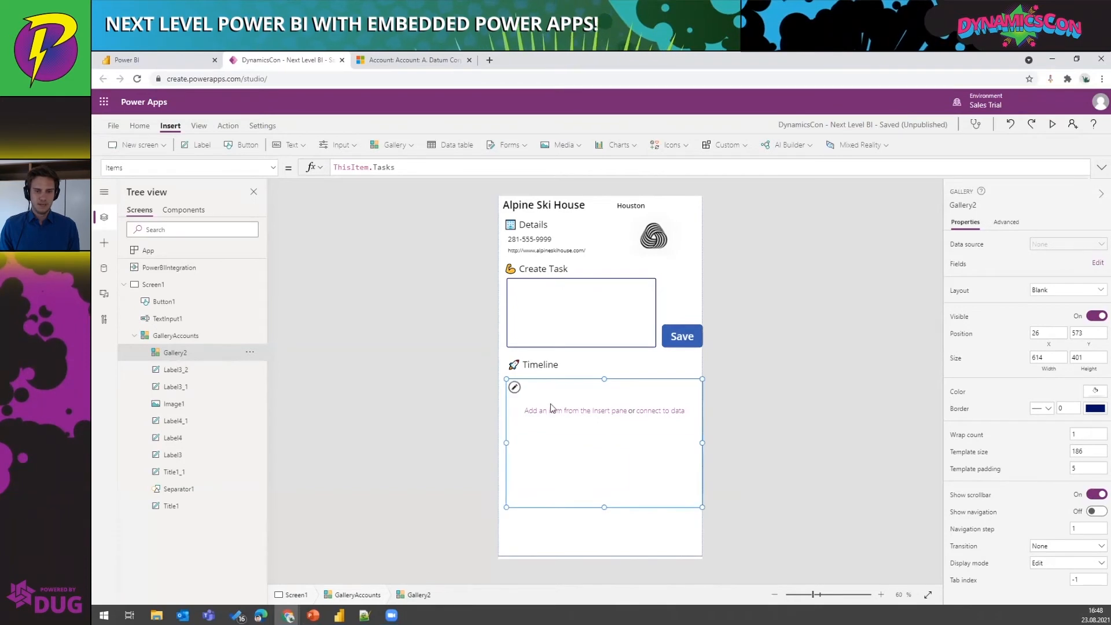
pyautogui.click(553, 409)
pyautogui.click(197, 145)
pyautogui.moveTo(565, 404); pyautogui.dragTo(557, 394)
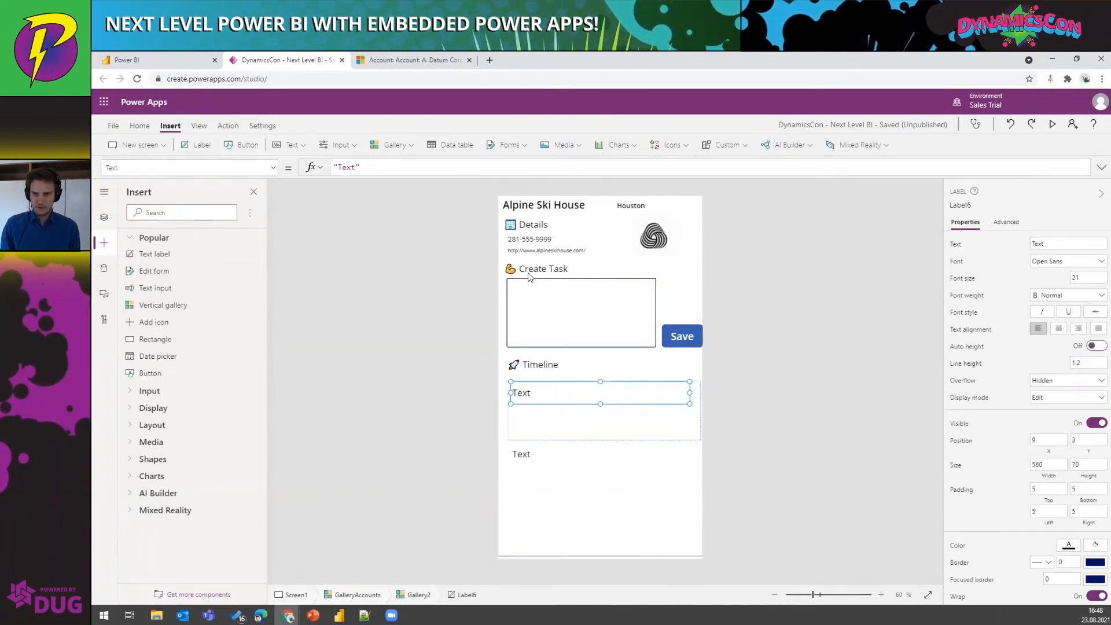
pyautogui.hotkey('ctrl', 'a')
pyautogui.write('This')
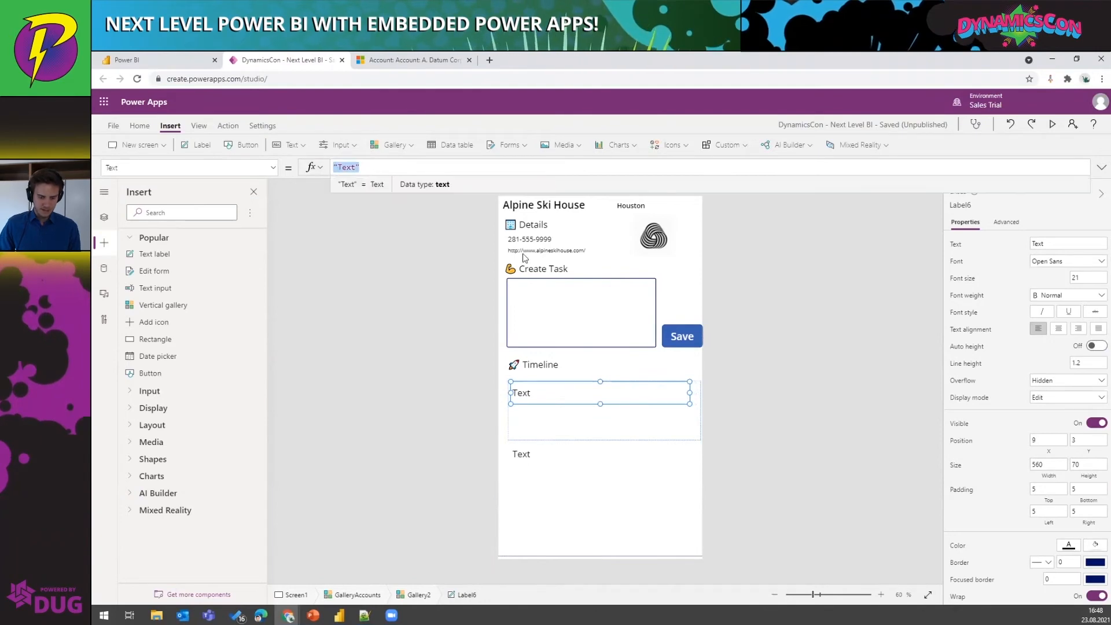
pyautogui.write('Item.Su')
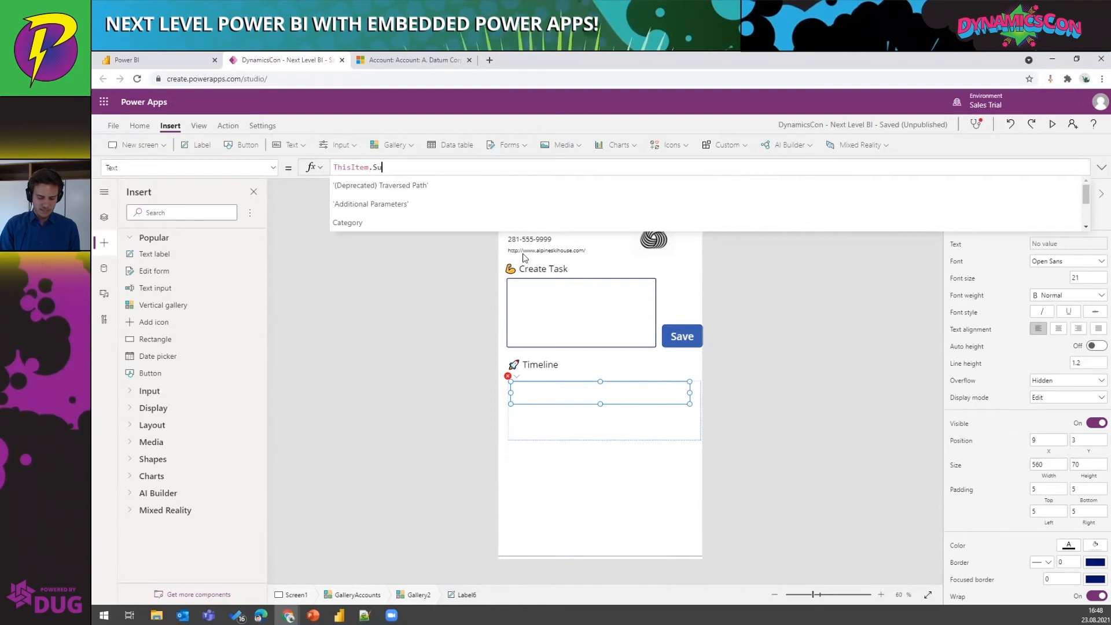
pyautogui.write('bject')
pyautogui.click(443, 387)
# Step: Reduce the subject label's height to about 51 and format its text as bold with font size 17
pyautogui.click(592, 393)
pyautogui.moveTo(600, 403); pyautogui.dragTo(600, 398)
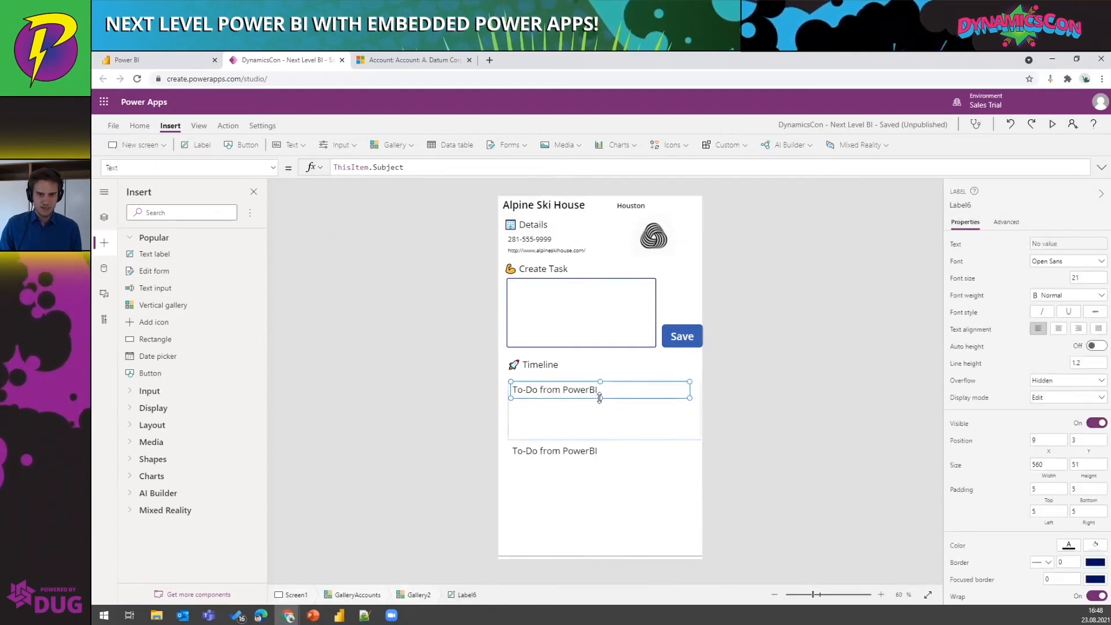
pyautogui.click(1088, 278)
pyautogui.write('17')
pyautogui.press('Return')
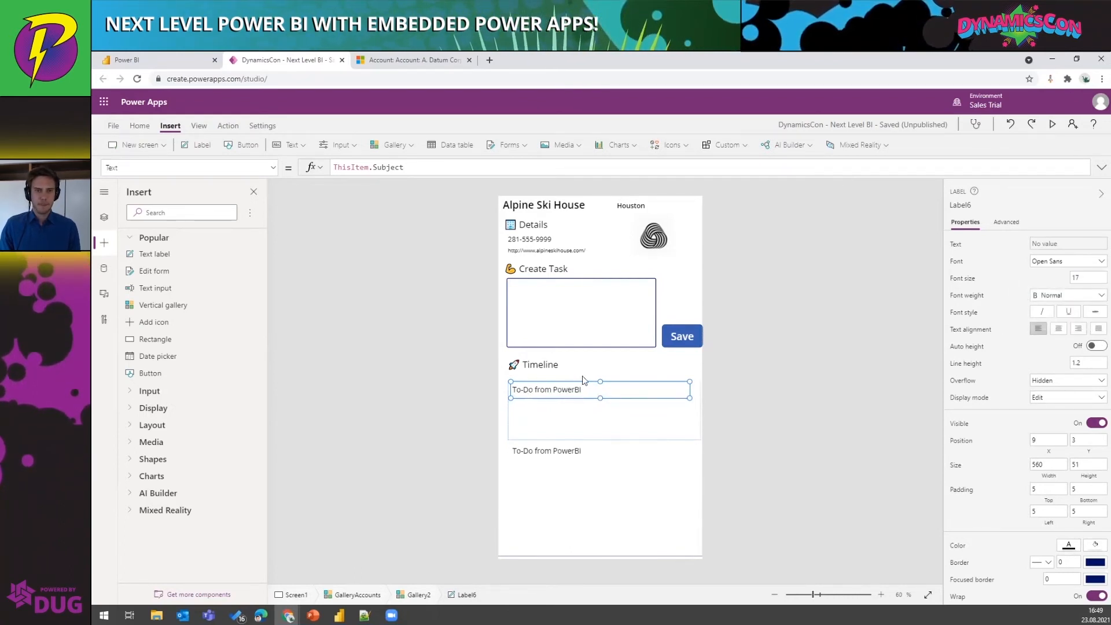
pyautogui.click(1068, 296)
pyautogui.click(1051, 308)
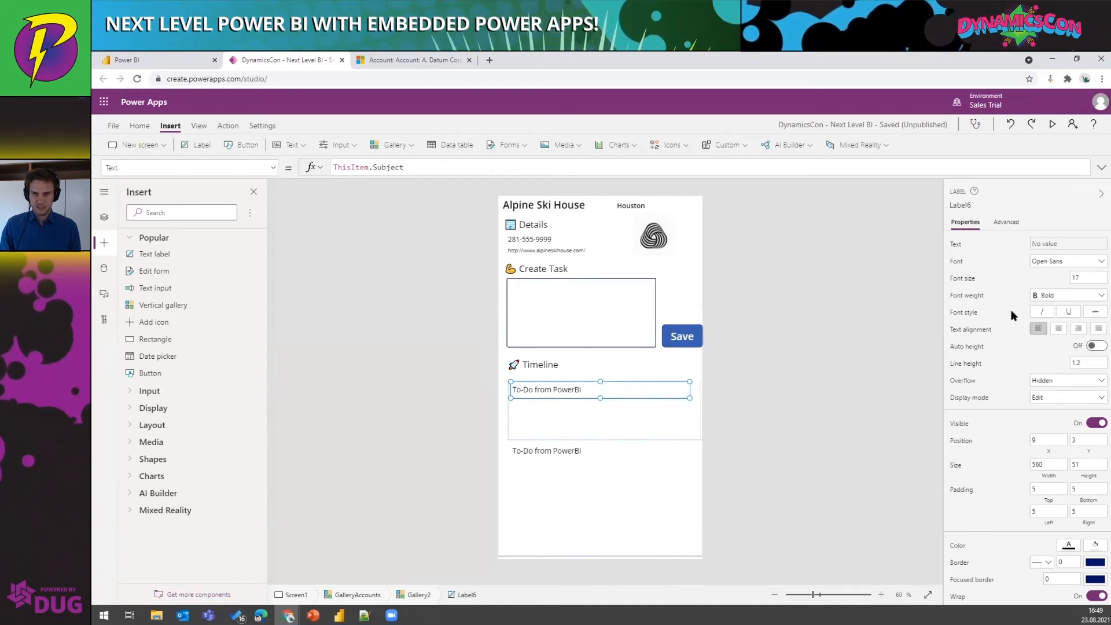
# Step: Add a second label below the subject in the timeline template, at X 9, Y 54, with its text set to ThisItem.Description
pyautogui.click(568, 415)
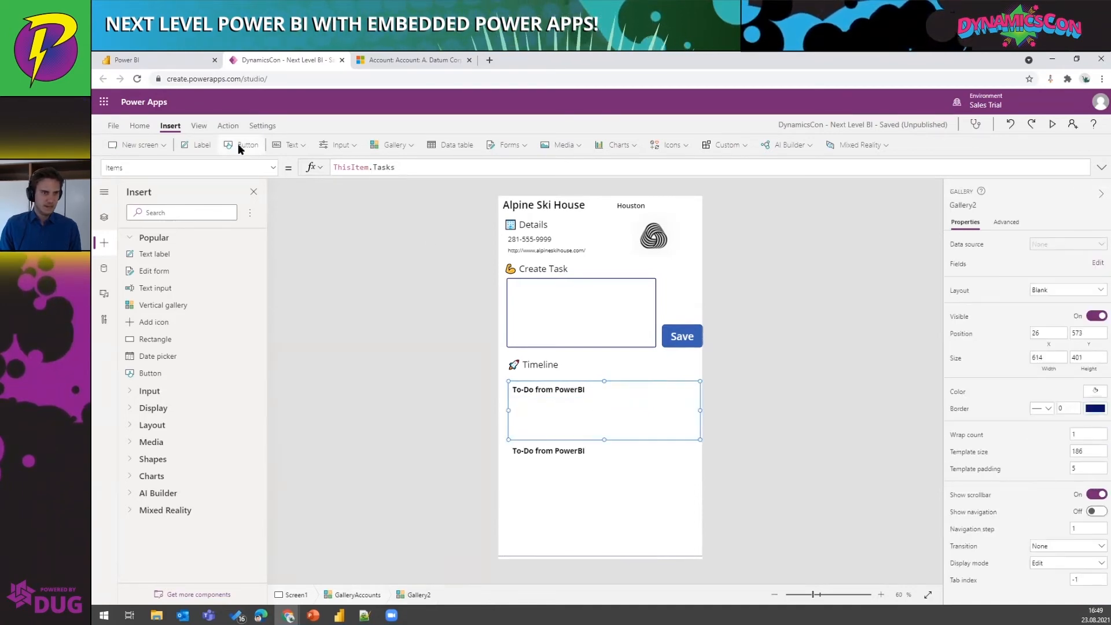
pyautogui.click(292, 146)
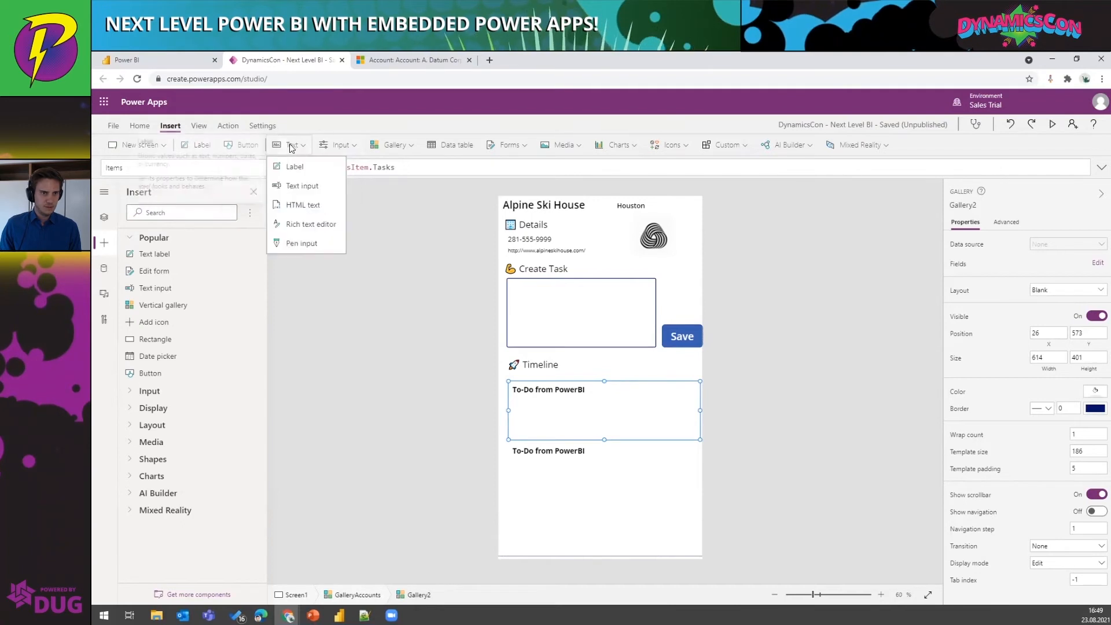
pyautogui.click(294, 168)
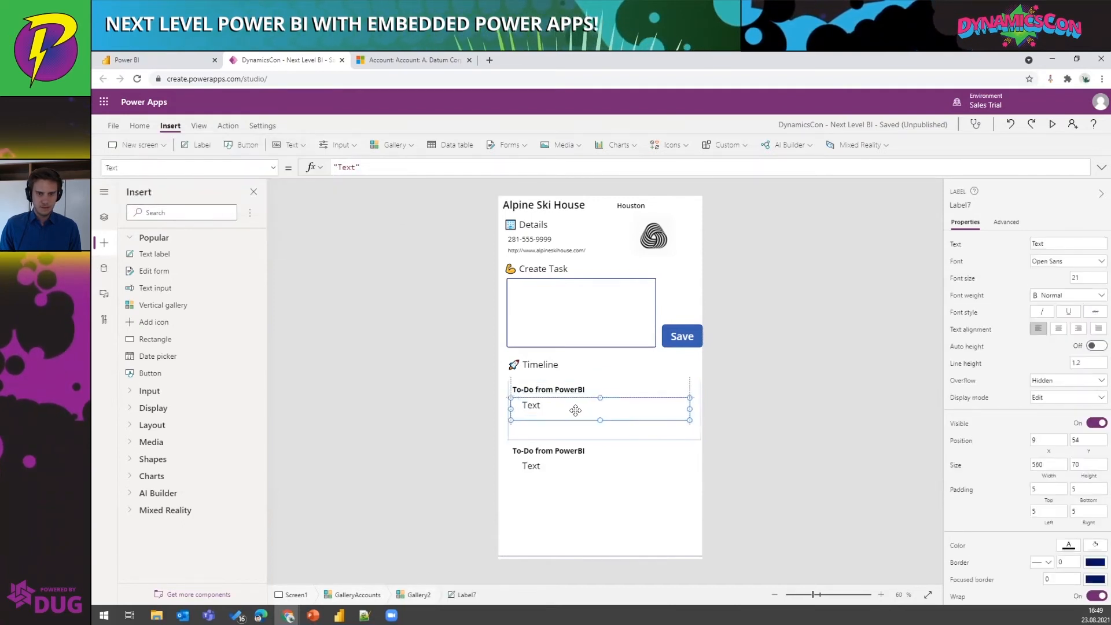
pyautogui.click(327, 168)
pyautogui.write('ThisItem')
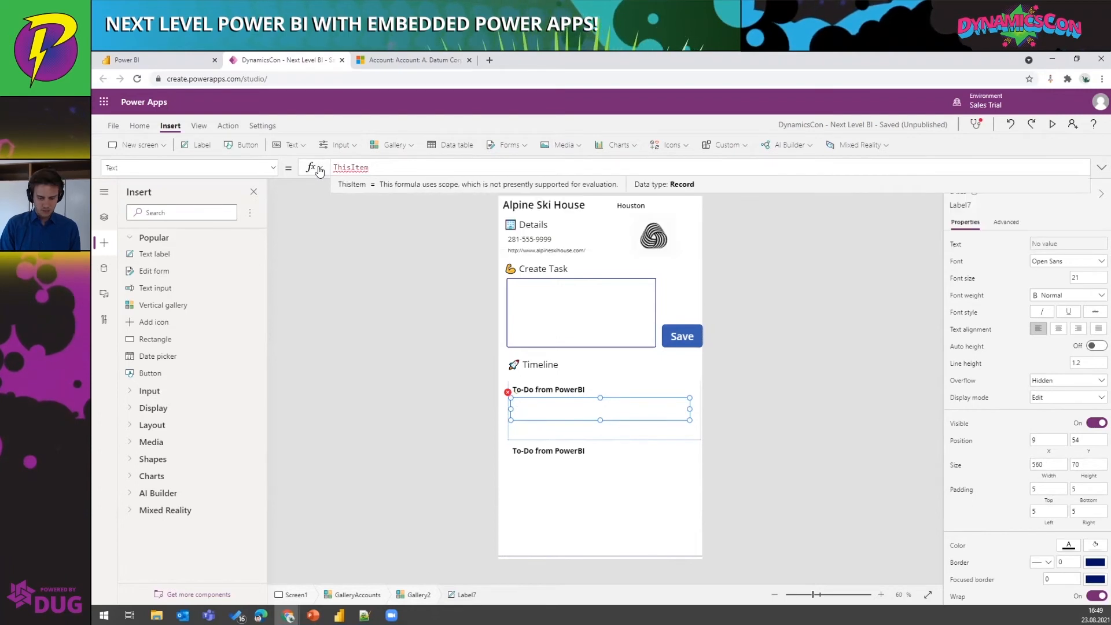
pyautogui.write('.Desc')
pyautogui.click(402, 190)
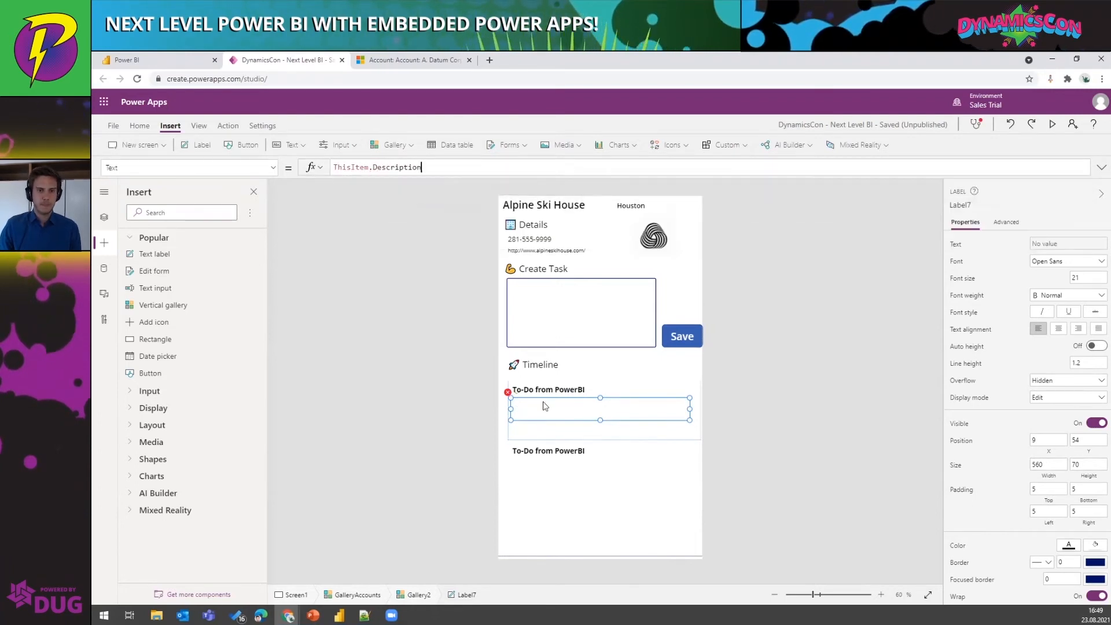
# Step: Increase the description label's height to 100 and check the Save button's OnSelect formula
pyautogui.click(575, 390)
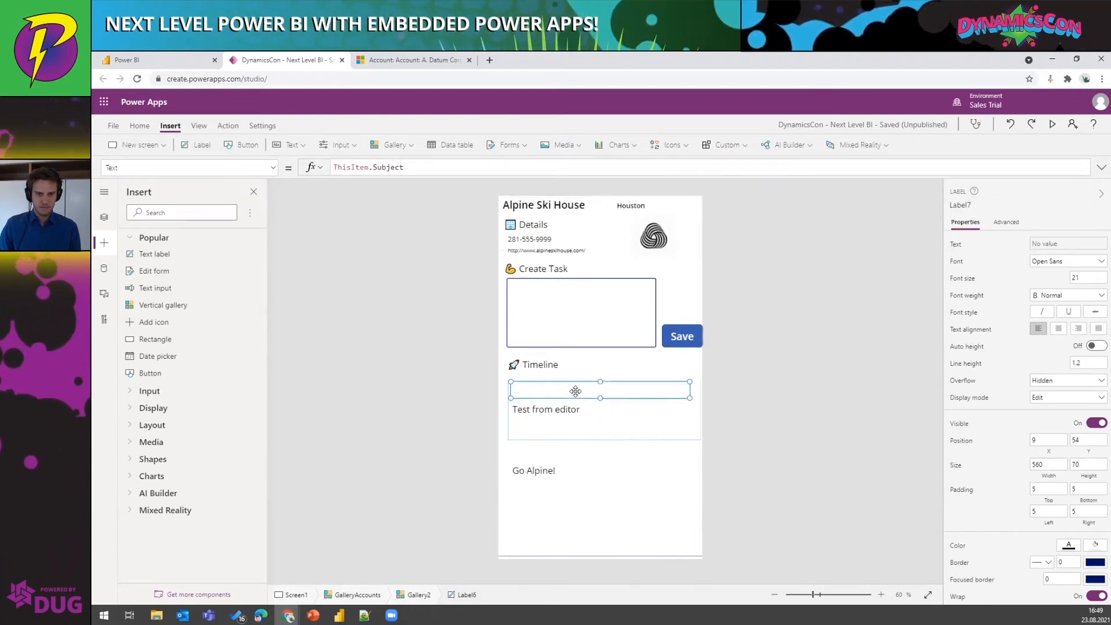
pyautogui.click(572, 410)
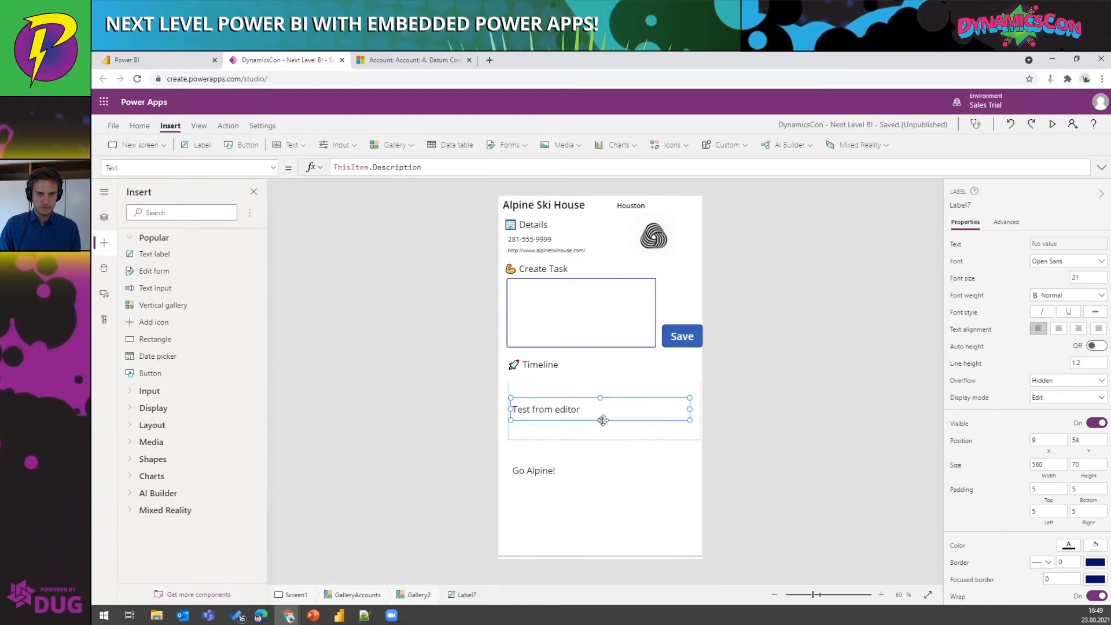
pyautogui.moveTo(601, 420); pyautogui.dragTo(601, 429)
pyautogui.click(560, 389)
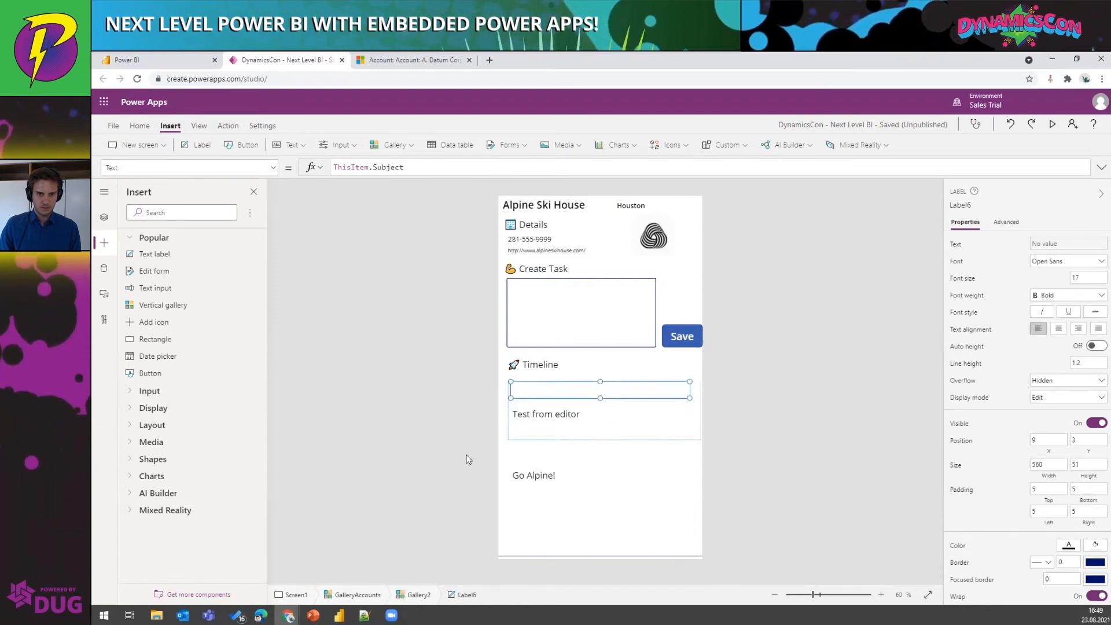
pyautogui.click(467, 455)
pyautogui.click(563, 416)
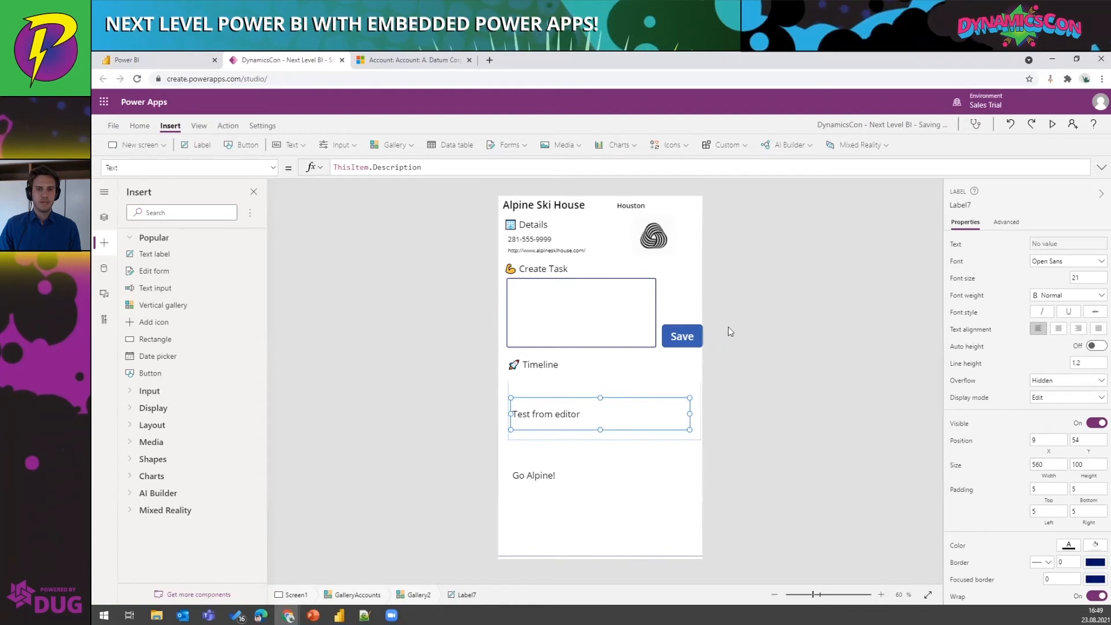
pyautogui.click(683, 336)
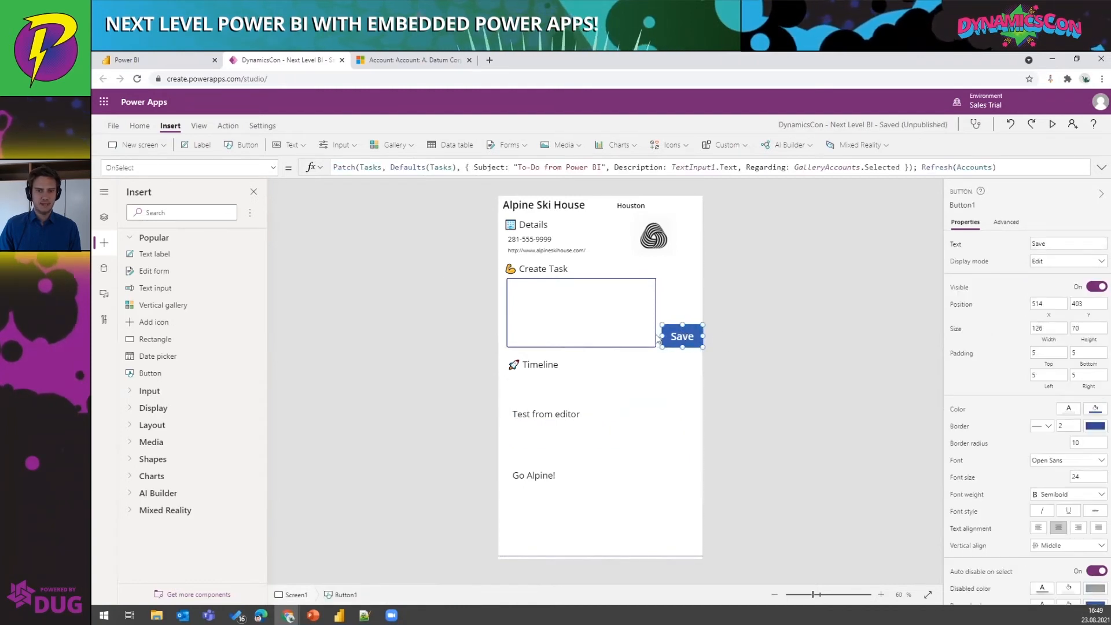
# Step: Save the DynamicsCon - Next Level BI app and publish this version
pyautogui.click(115, 126)
pyautogui.click(222, 271)
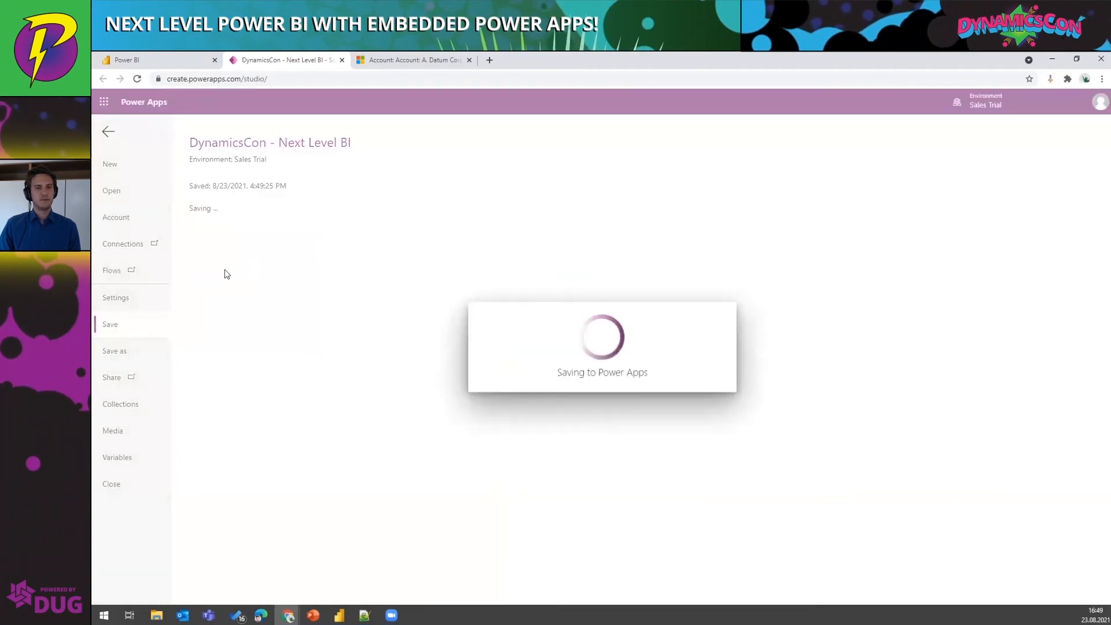
pyautogui.click(244, 247)
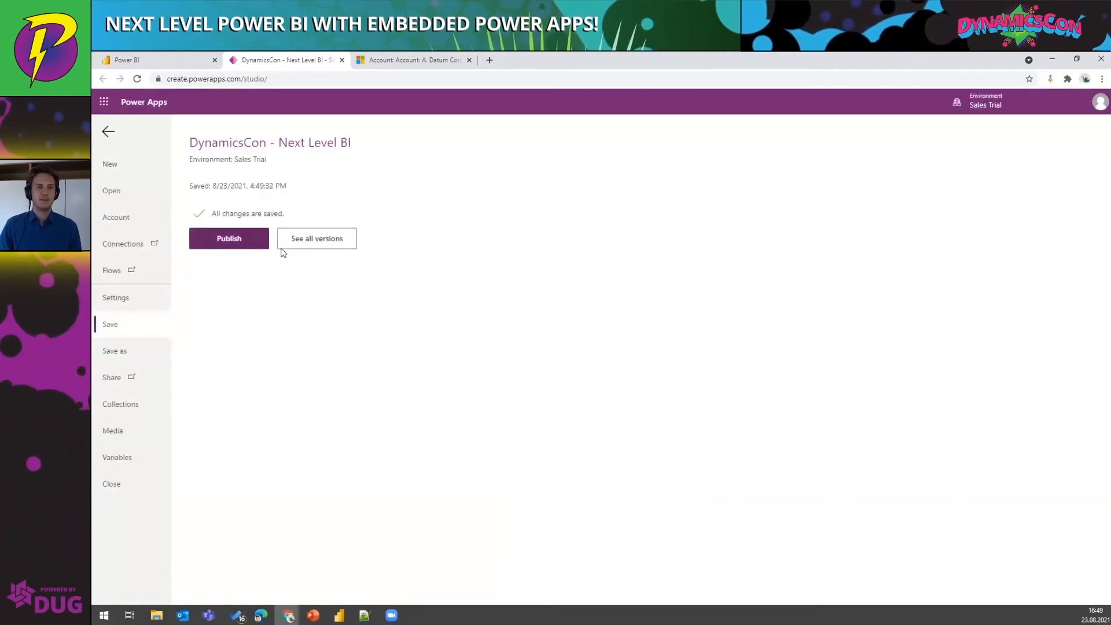
pyautogui.click(618, 415)
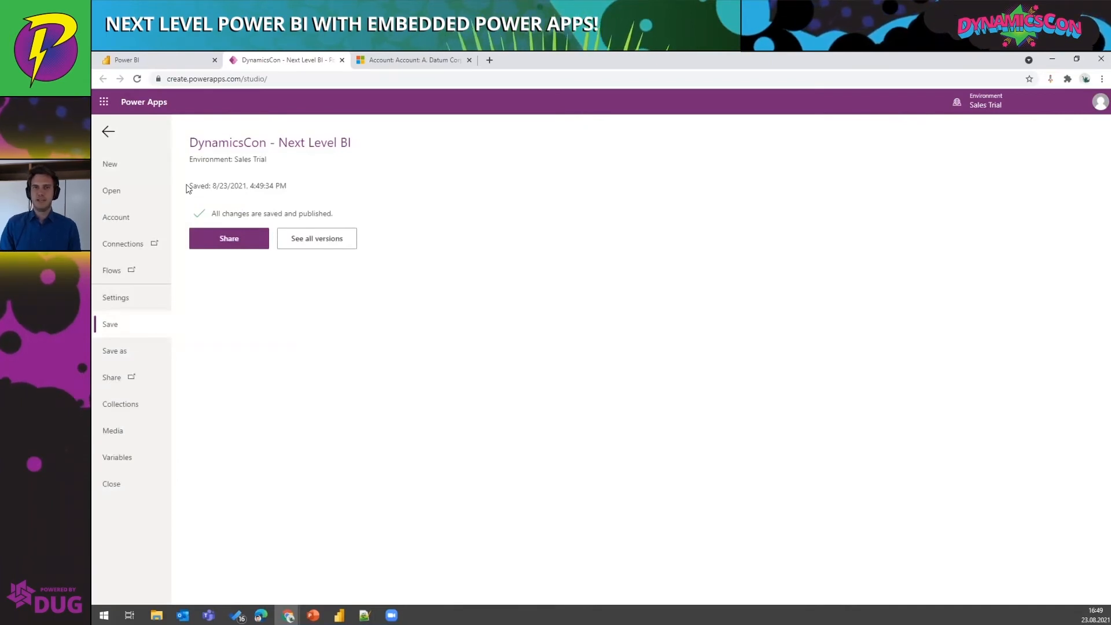
# Step: Switch to Power BI and open the report "PBI - Next Level BI with Apps v2"
pyautogui.click(156, 59)
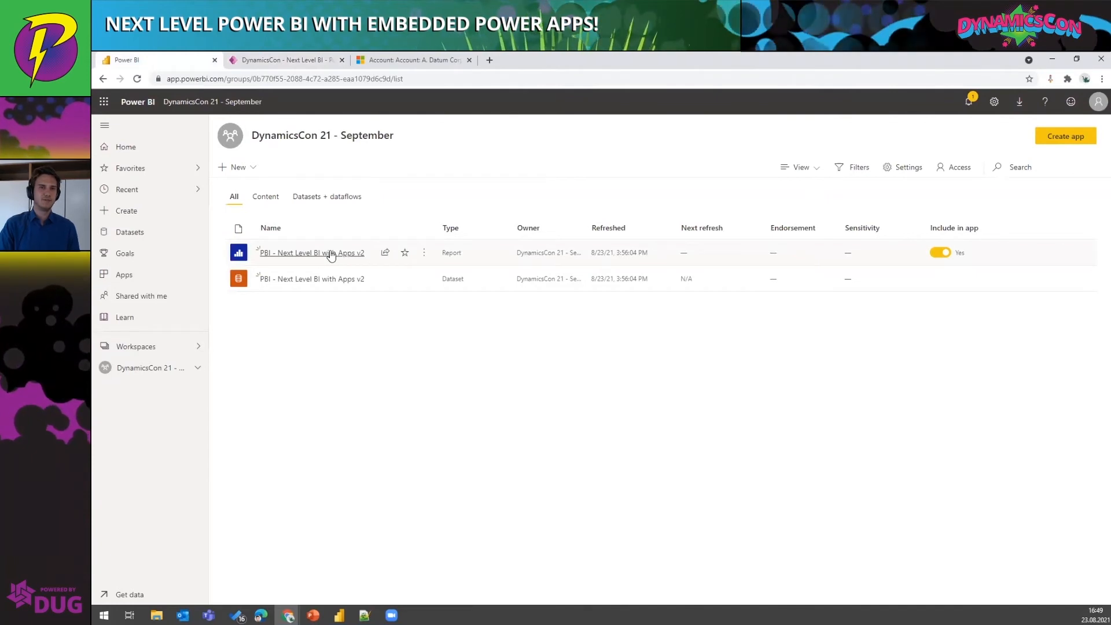
pyautogui.click(312, 253)
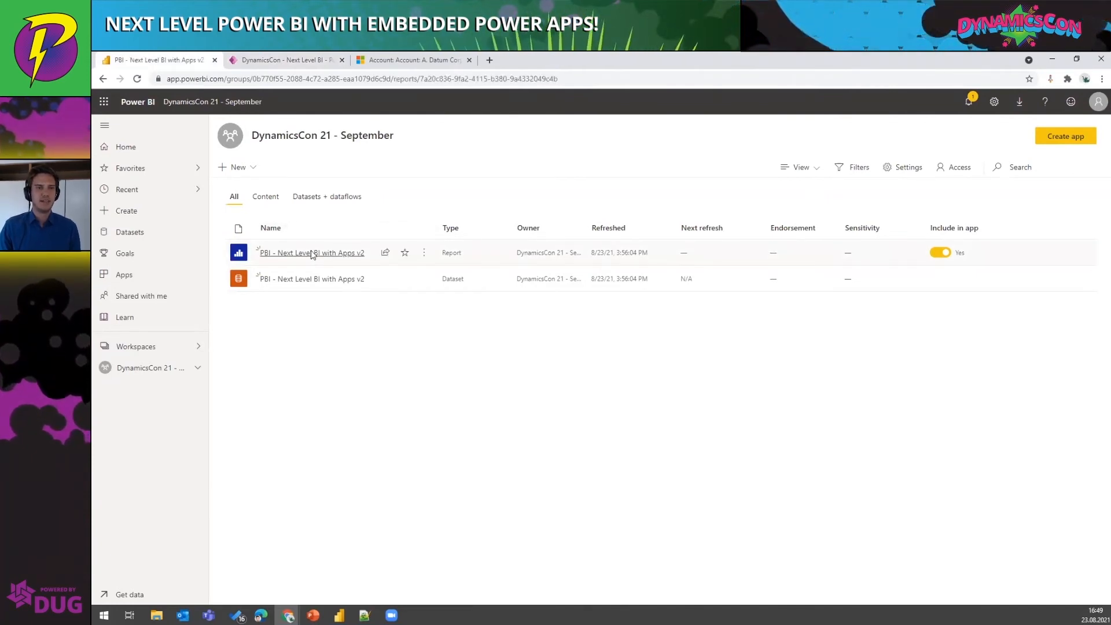
pyautogui.moveTo(453, 282)
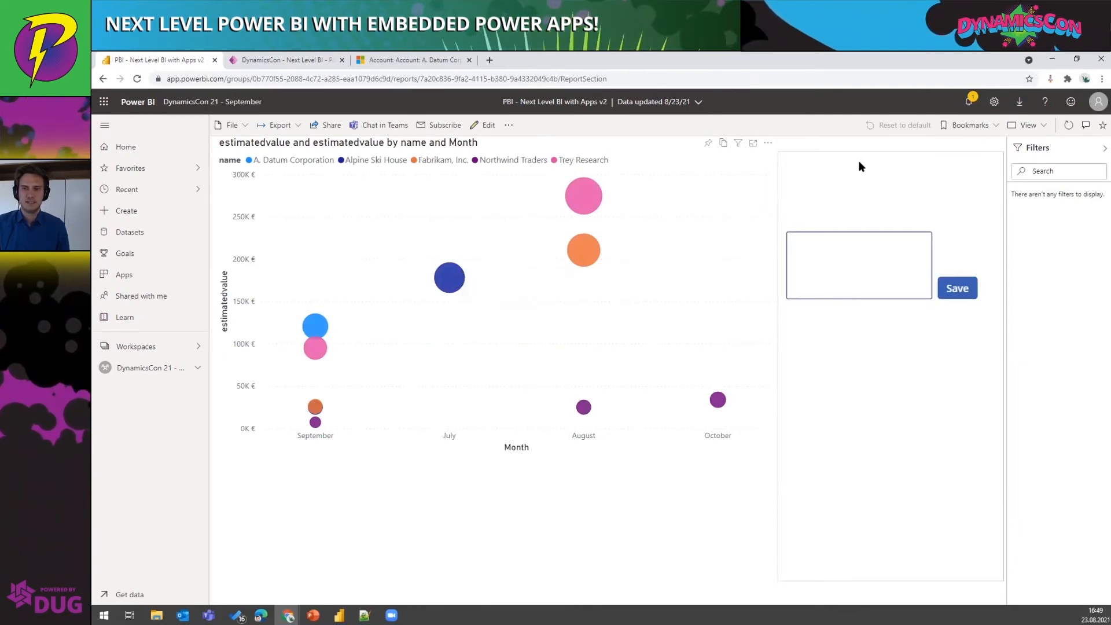
# Step: Test the embedded app by selecting the August bubbles of Trey Research and Fabrikam, Inc. in the chart
pyautogui.click(591, 208)
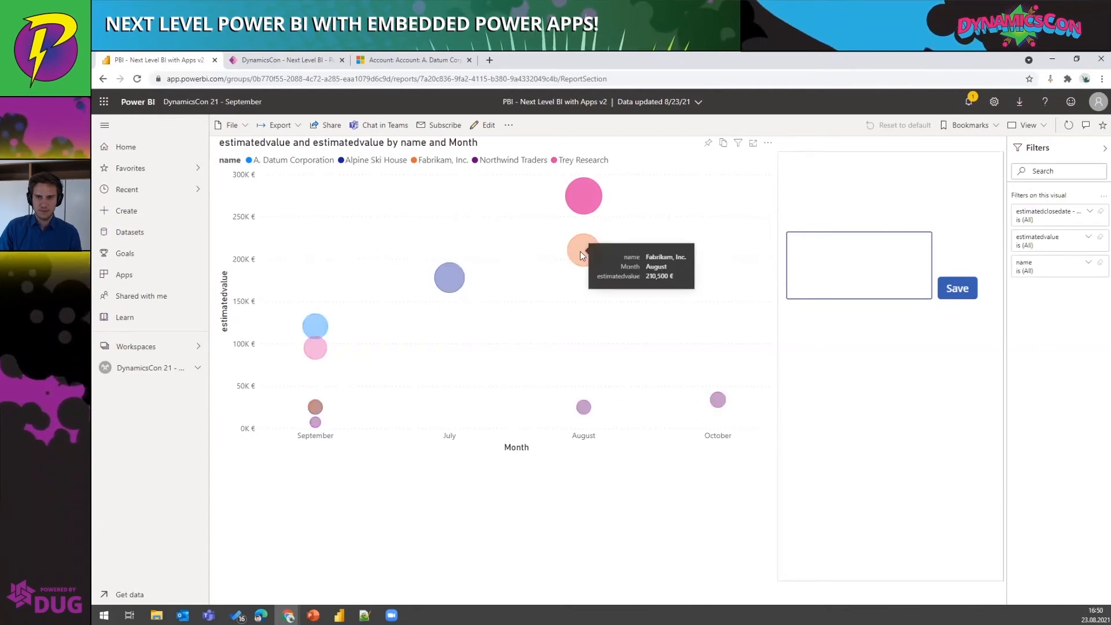
pyautogui.click(580, 251)
pyautogui.click(588, 196)
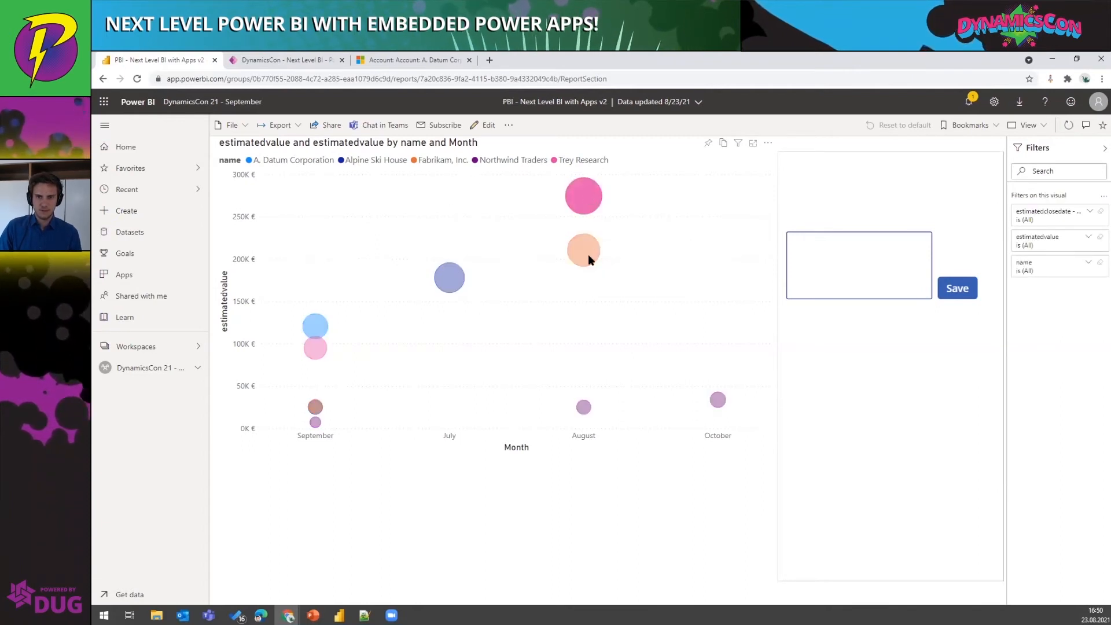
pyautogui.click(593, 206)
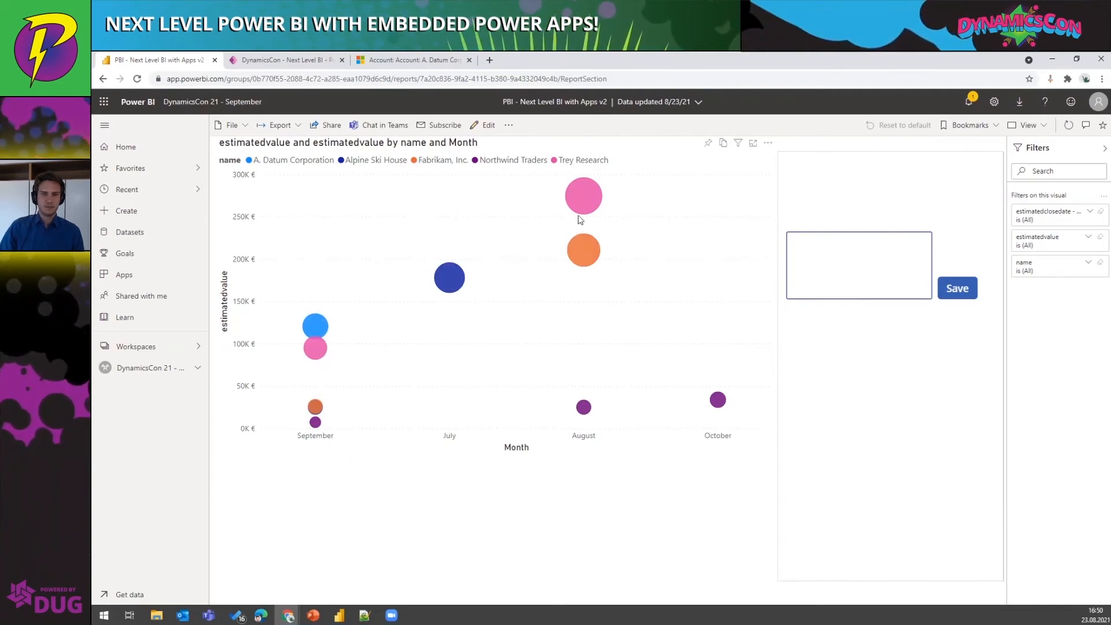
# Step: Return to the DynamicsCon 21 - September workspace and reopen the report "PBI - Next Level BI with Apps v2"
pyautogui.click(243, 102)
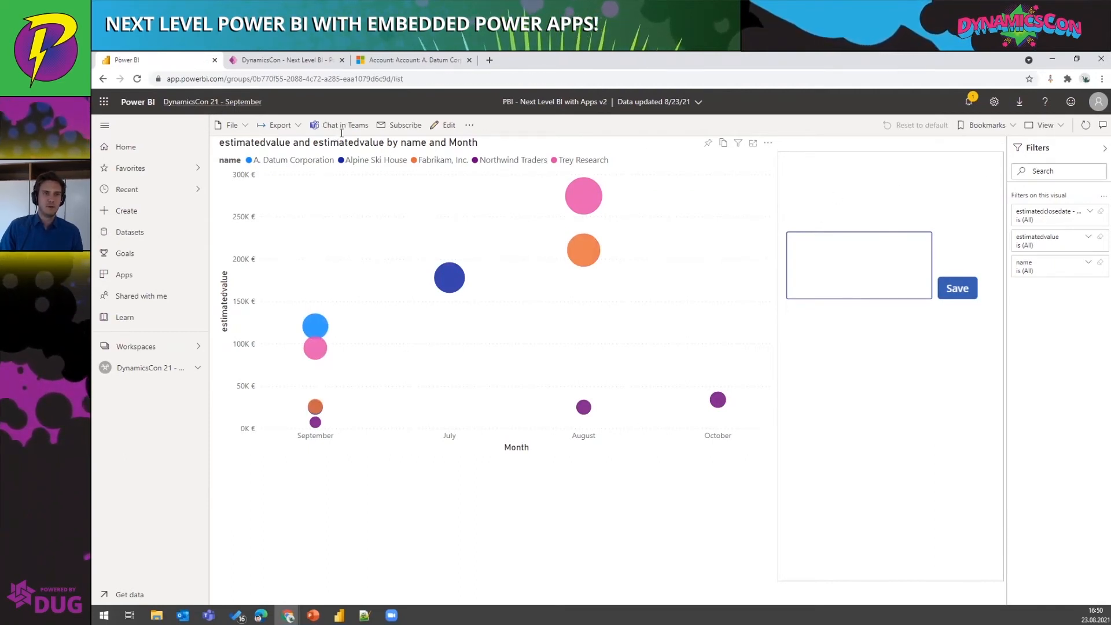
pyautogui.press('Return')
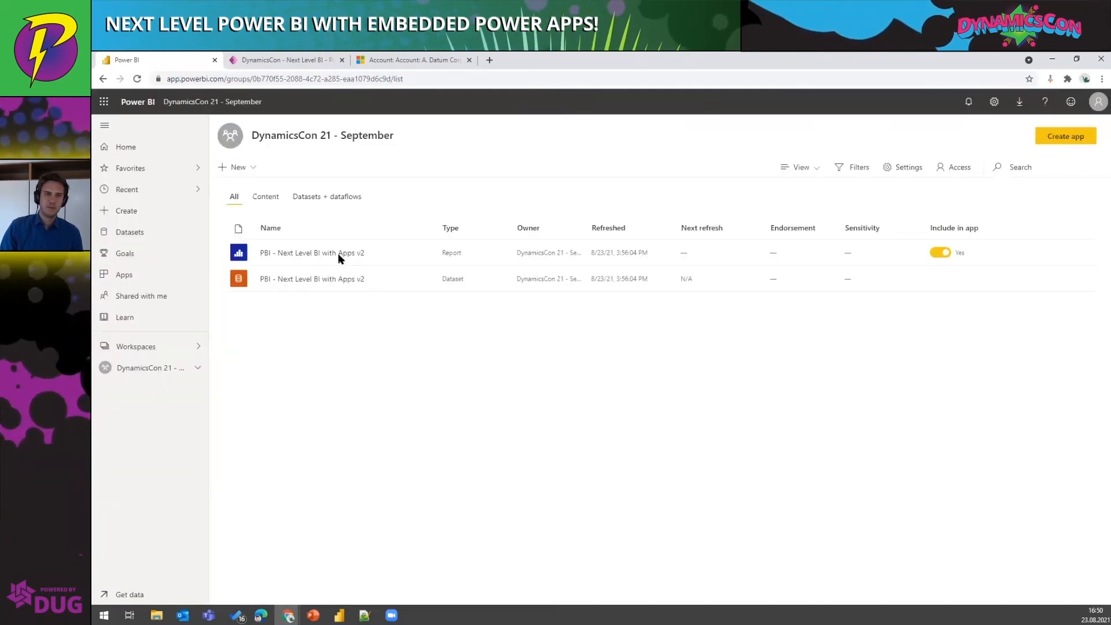
pyautogui.click(334, 254)
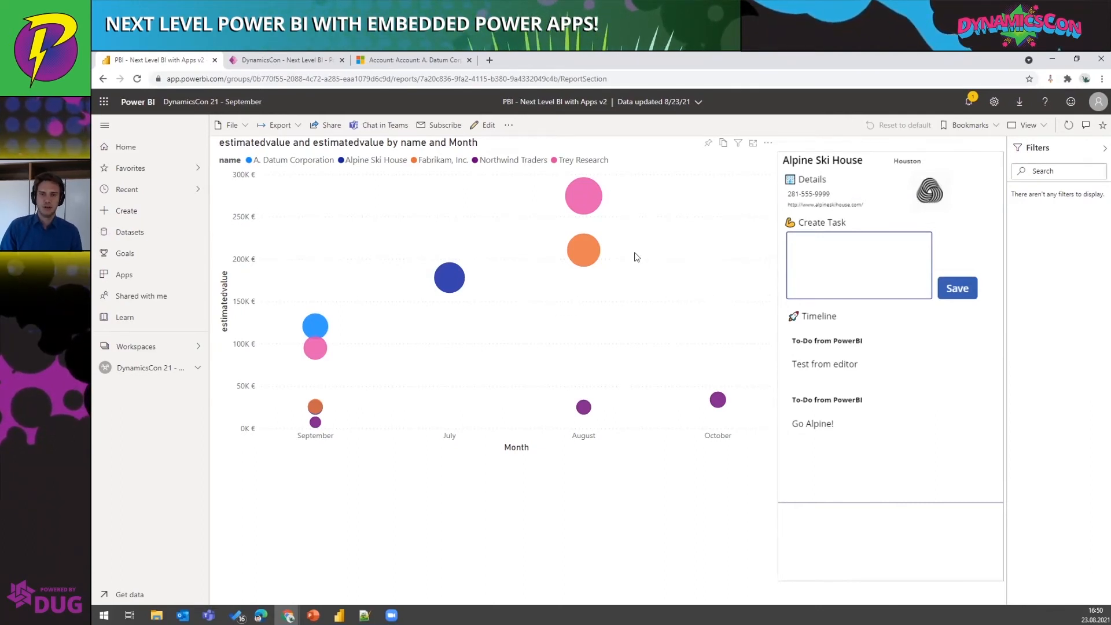
# Step: Check the embedded app's details and timeline for Fabrikam, Inc., Trey Research and Alpine Ski House by selecting their bubbles, ending on Fabrikam
pyautogui.moveTo(592, 251)
pyautogui.click(592, 251)
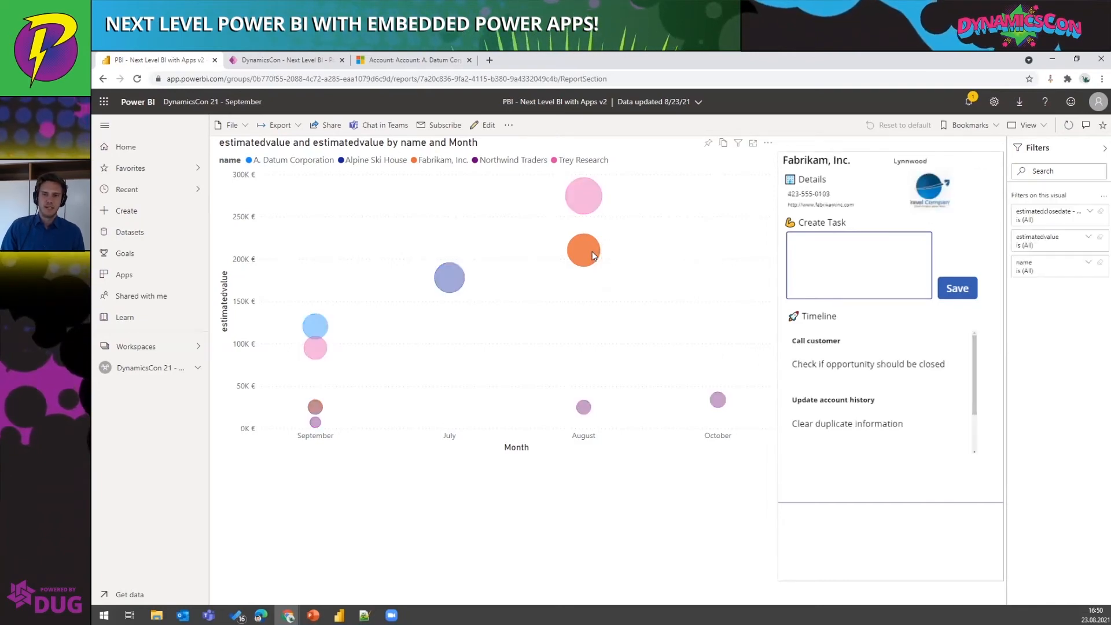
pyautogui.click(575, 197)
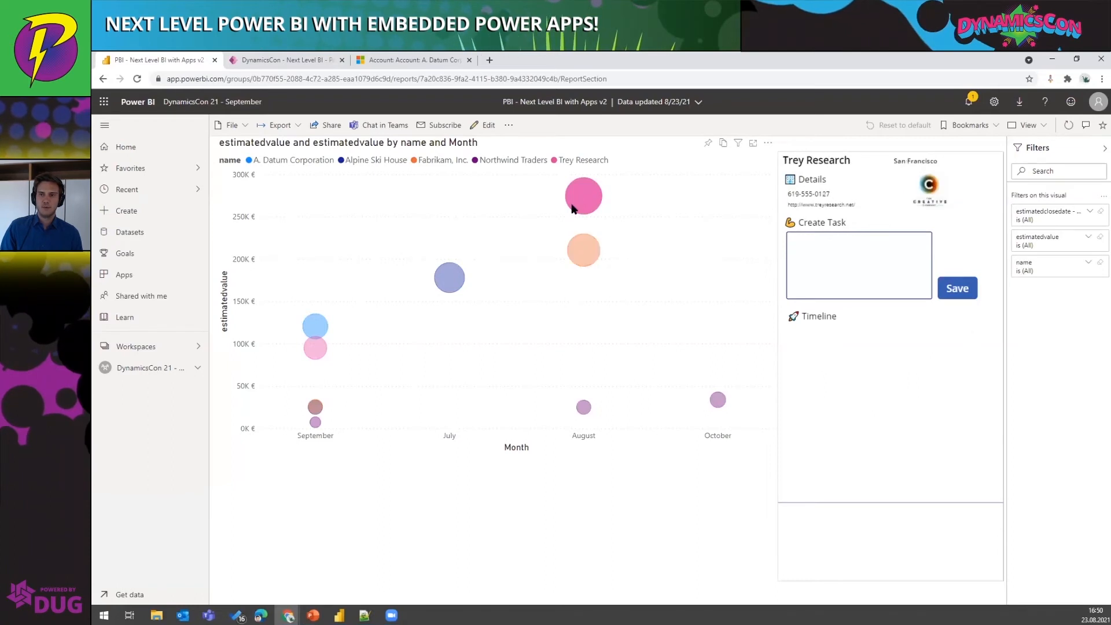
pyautogui.click(455, 284)
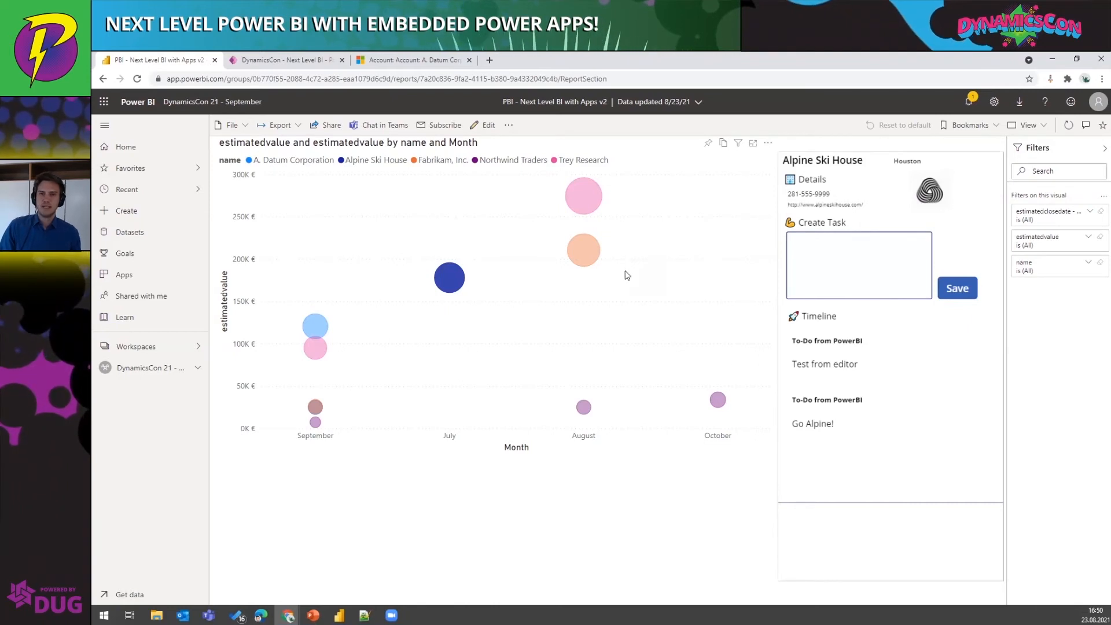
pyautogui.click(588, 253)
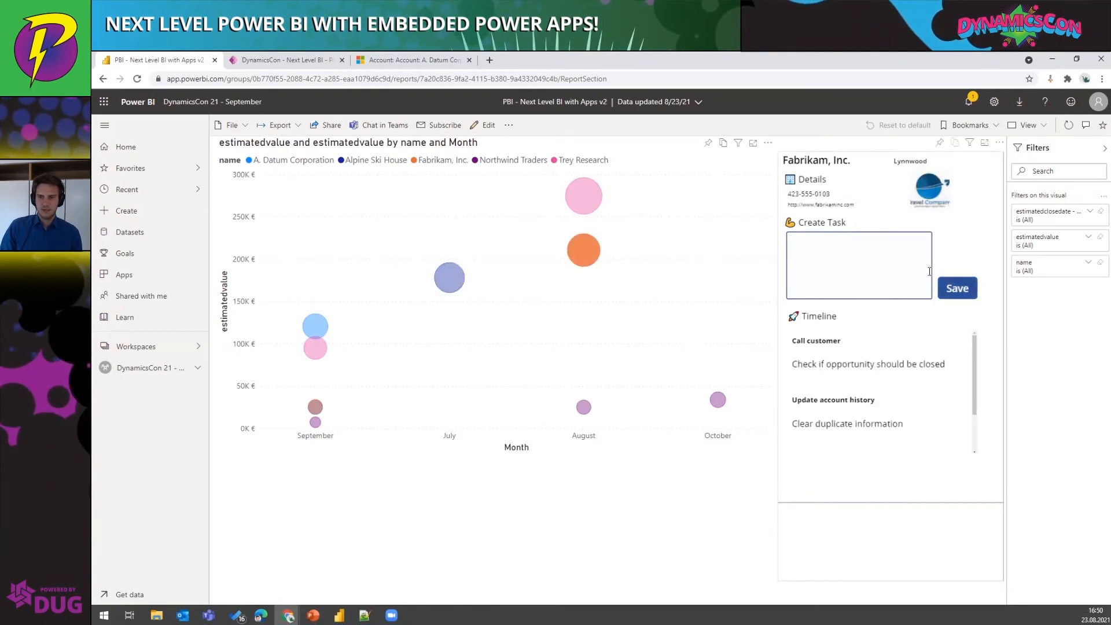
# Step: Select Trey Research's August bubble and save a new task "CHeck on opportunity" for it in the embedded app
pyautogui.click(590, 204)
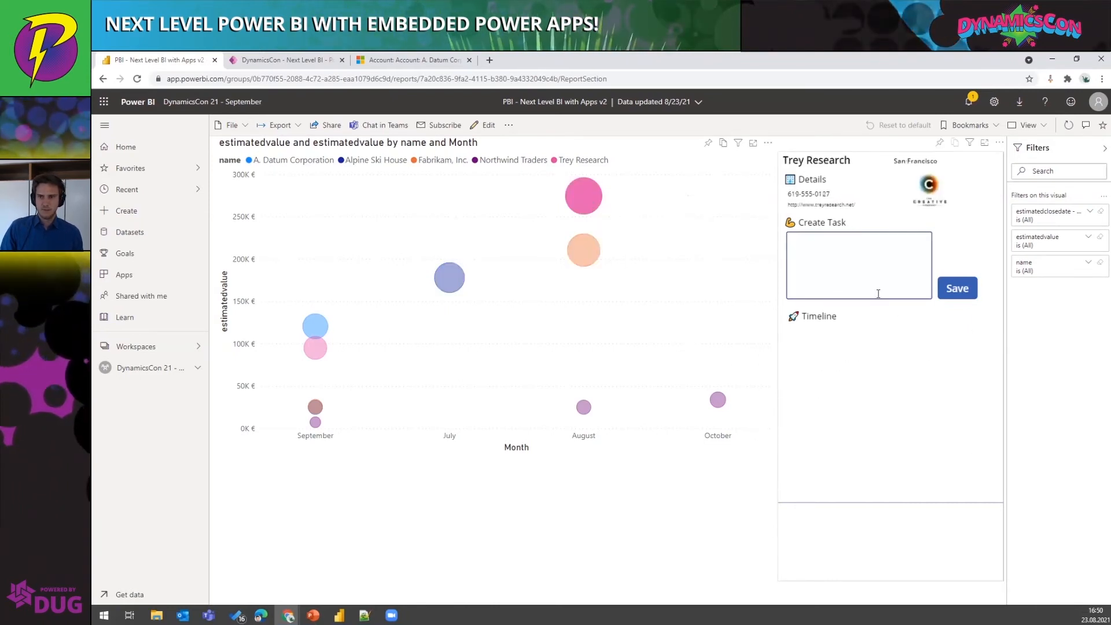
pyautogui.click(851, 281)
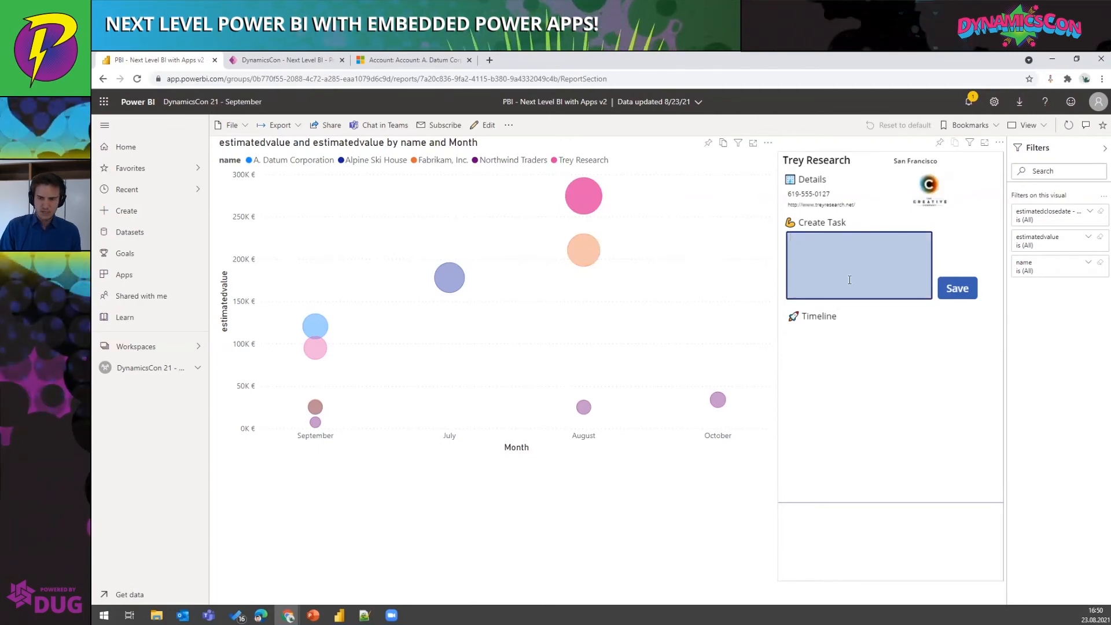
pyautogui.write('CHeck onj')
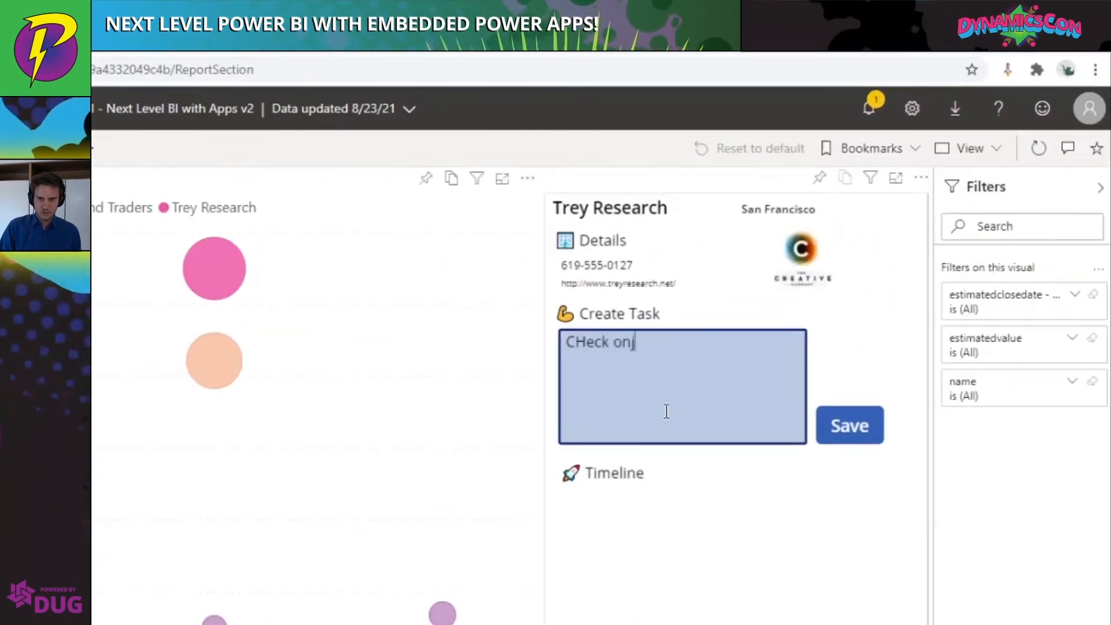
pyautogui.press('BackSpace')
pyautogui.write('opportunity')
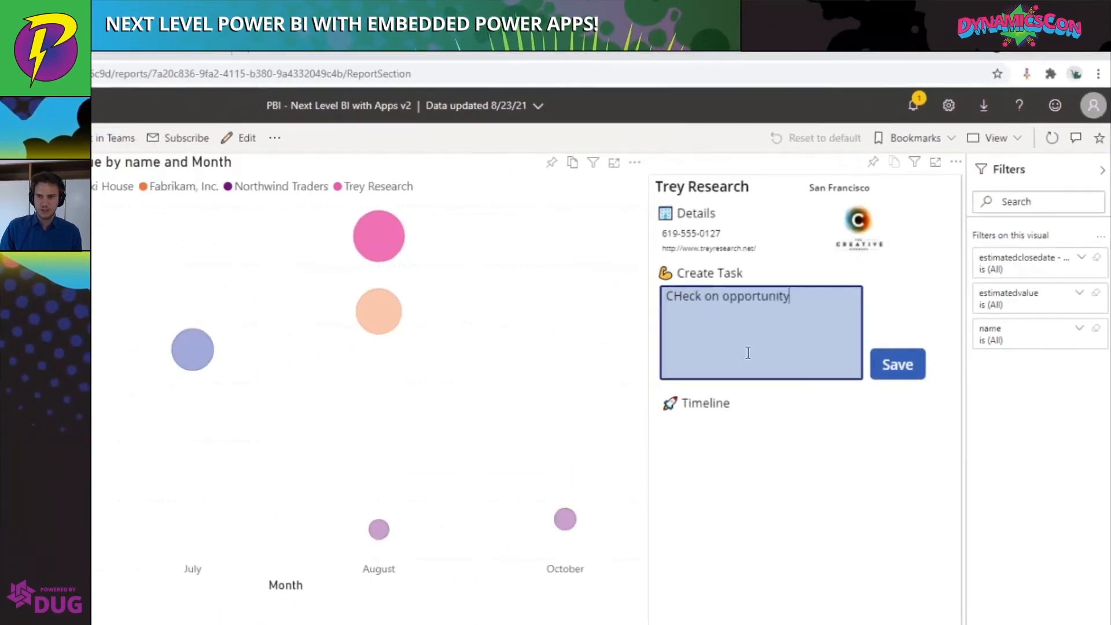
pyautogui.click(877, 363)
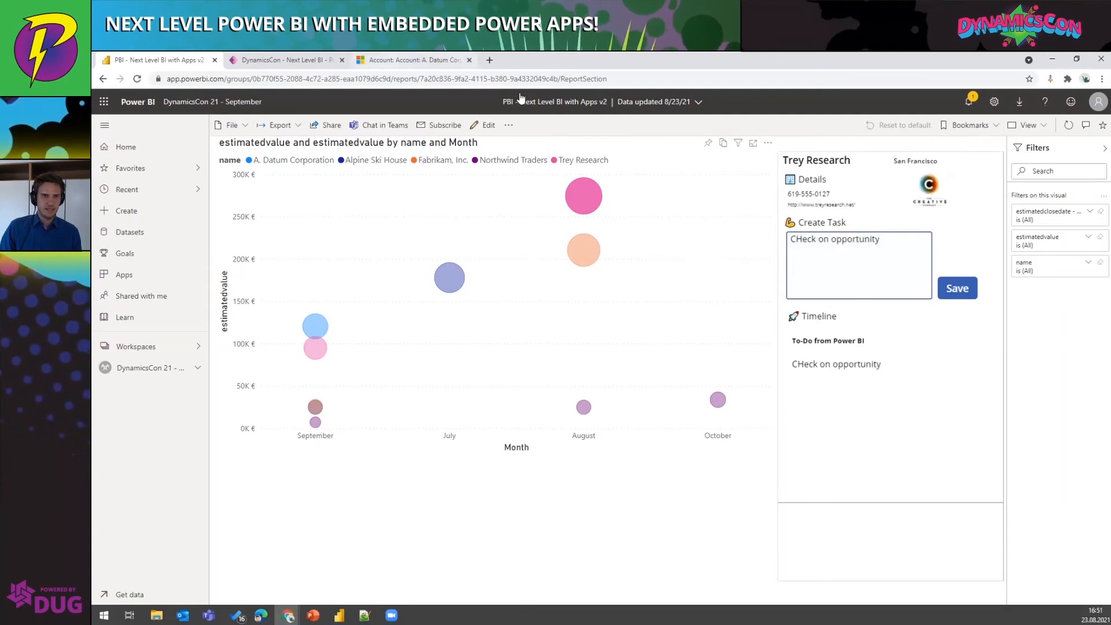
# Step: Switch to Dynamics 365 Sales Hub and open the Trey Research account to check its timeline for the new task
pyautogui.click(414, 60)
pyautogui.click(207, 126)
pyautogui.click(149, 313)
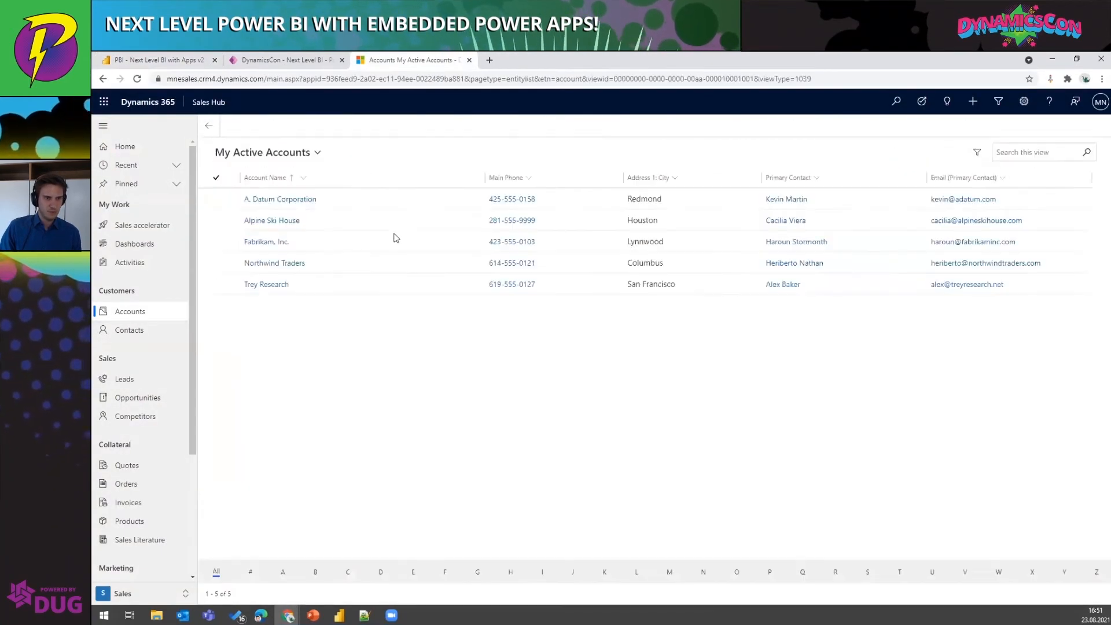
pyautogui.click(290, 285)
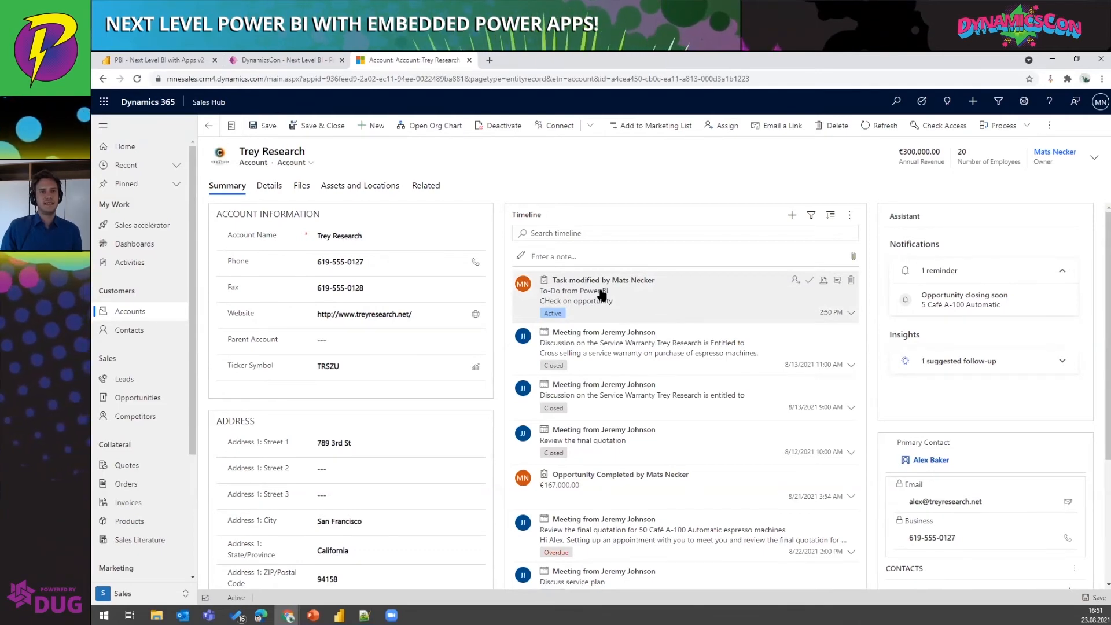
# Step: Compare the Trey Research task in the Power BI embedded app with the Dynamics 365 timeline, ending in the Power BI report
pyautogui.click(157, 59)
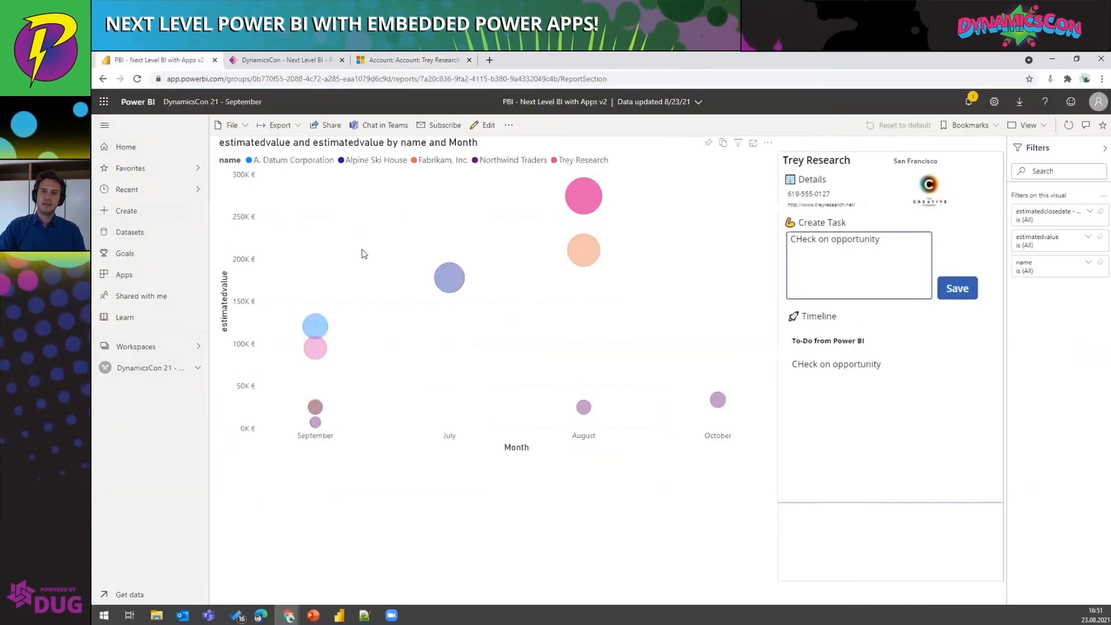
pyautogui.click(396, 59)
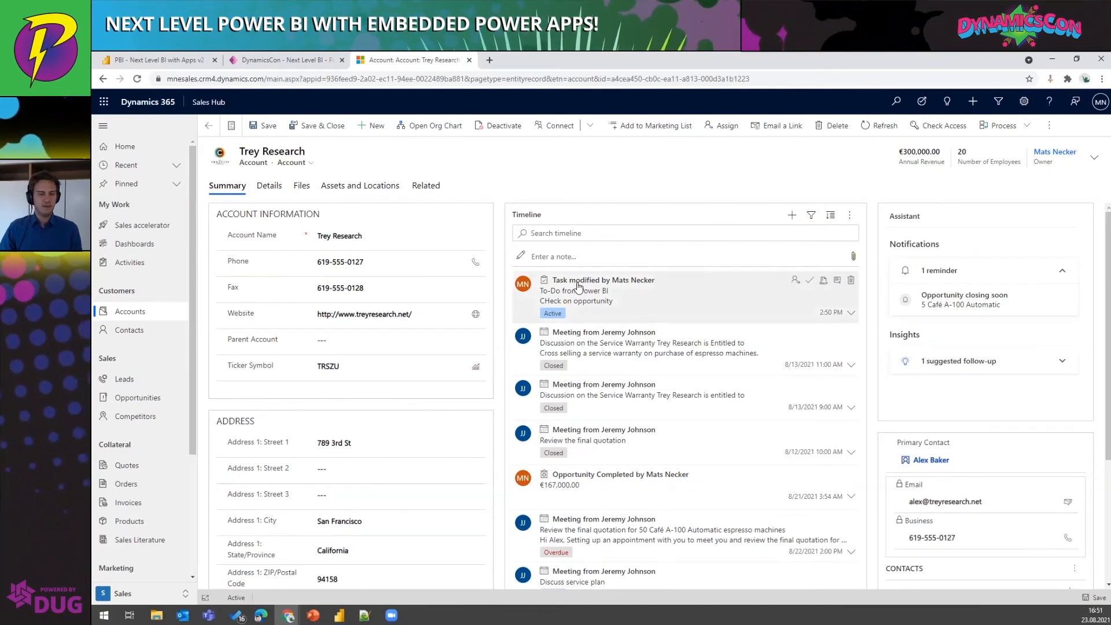
pyautogui.click(168, 59)
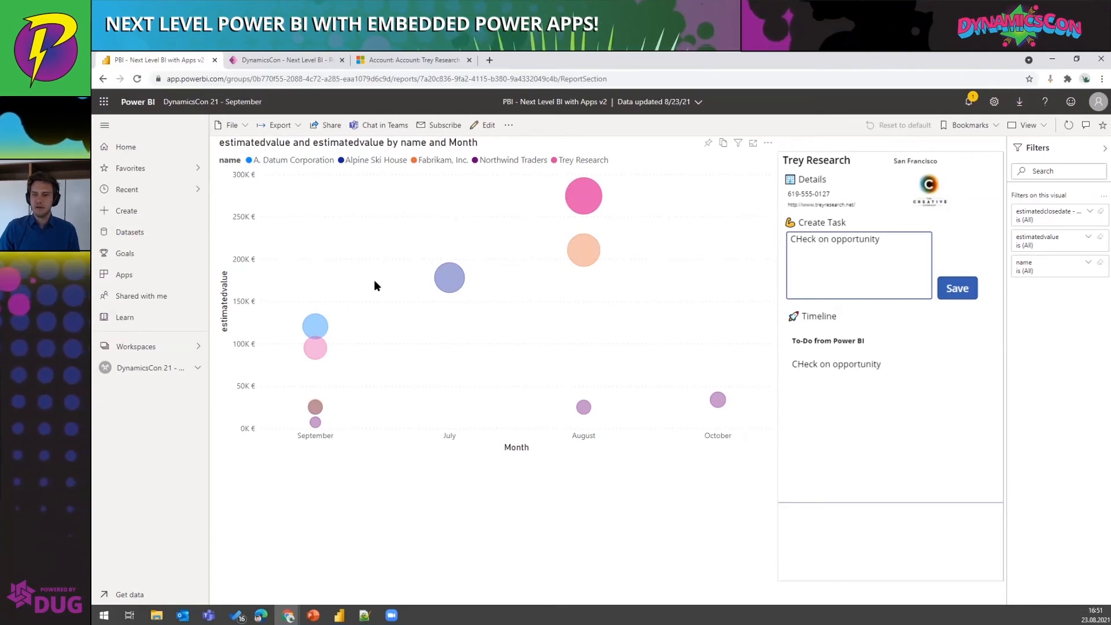
# Step: Clear the chart selection and view the app for Trey Research and Fabrikam, Inc. in August and Alpine Ski House in July
pyautogui.click(641, 219)
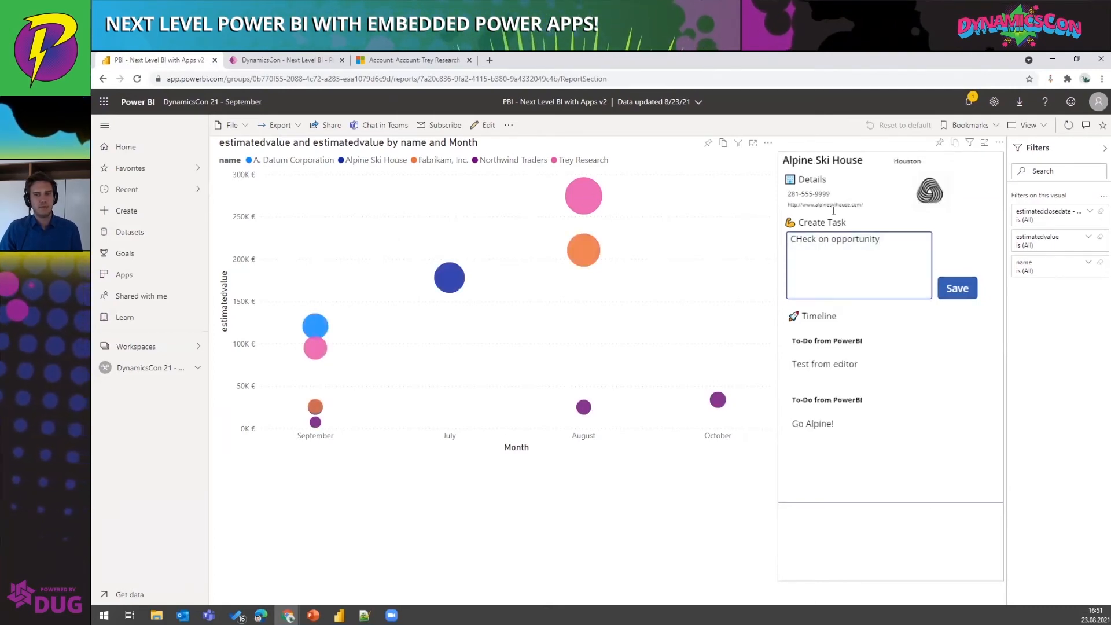
pyautogui.click(583, 199)
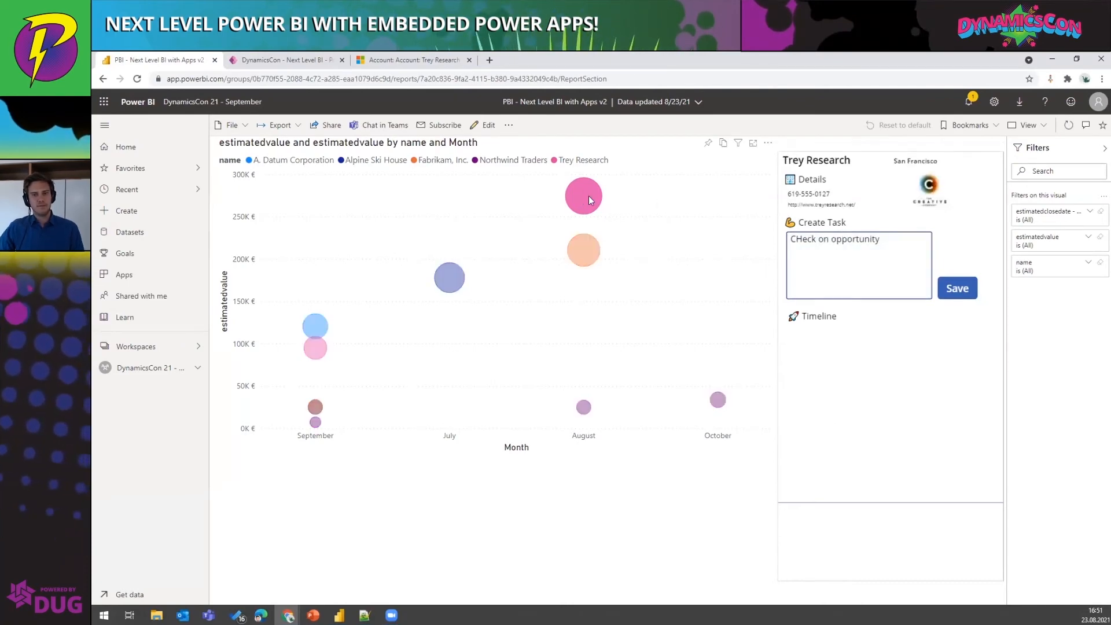
pyautogui.click(588, 250)
pyautogui.click(450, 284)
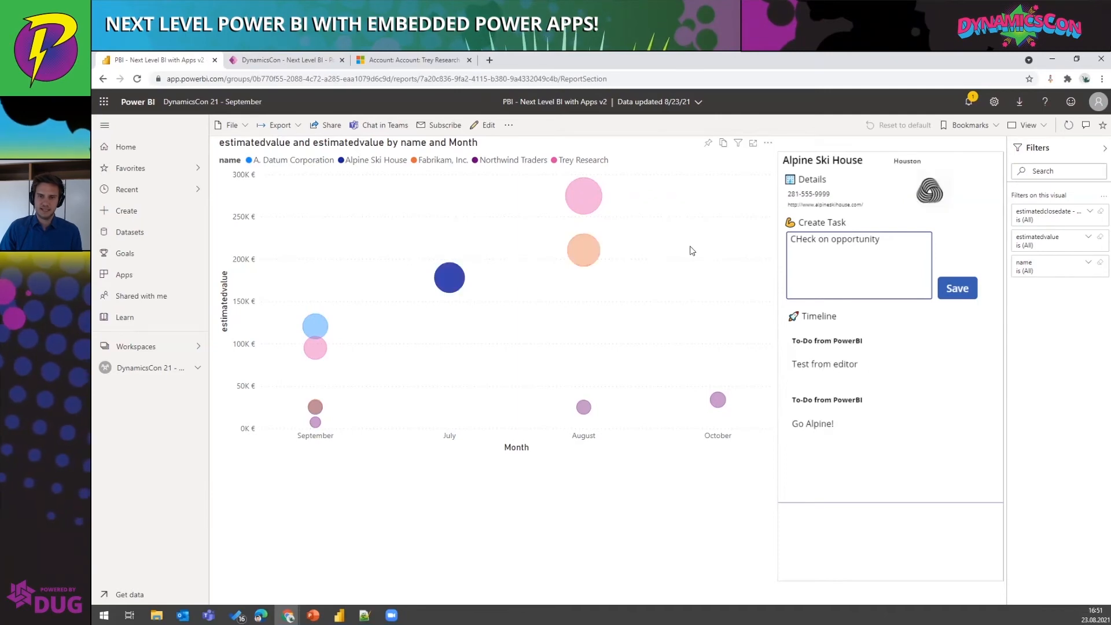
pyautogui.press('ctrl')
pyautogui.press('ctrl')
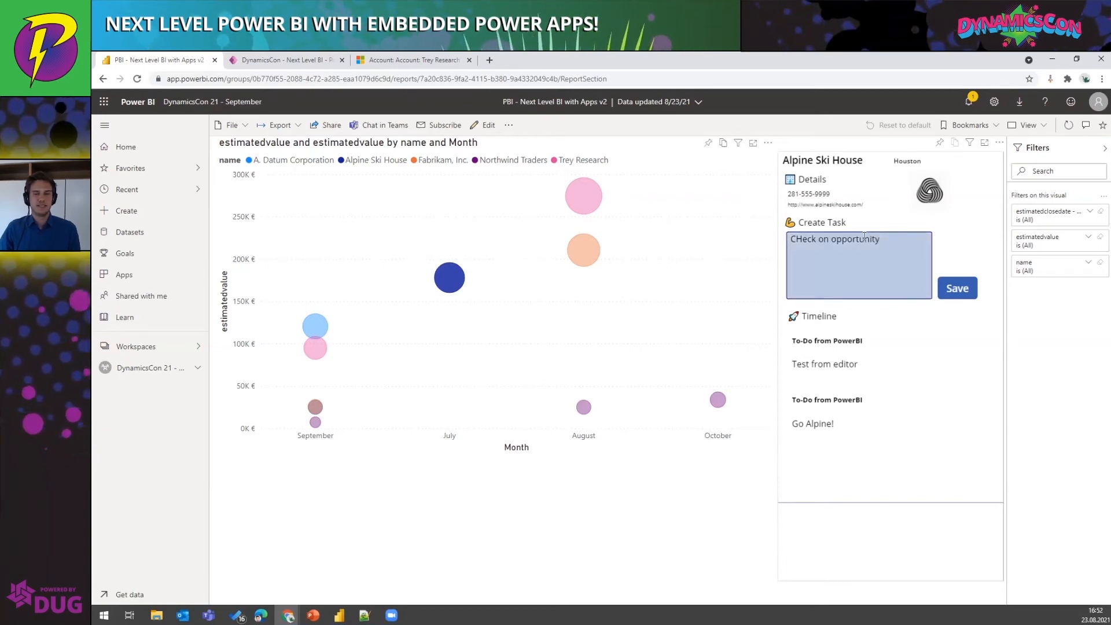
pyautogui.press('ctrl')
pyautogui.press('ctrl')
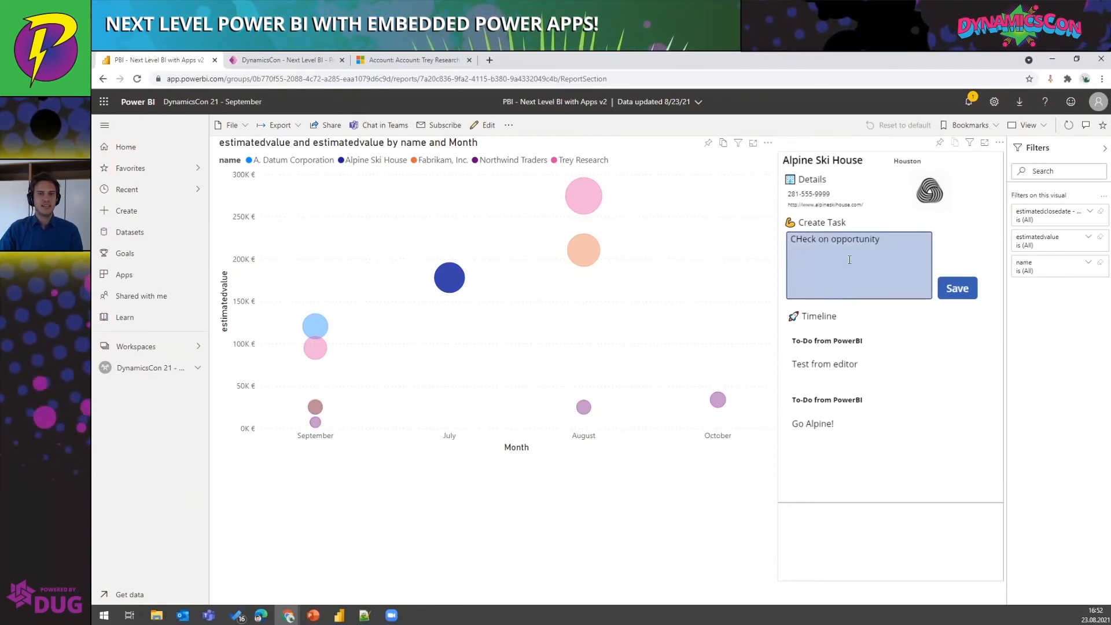
# Step: Select Trey Research's August bubble again to review its saved task in the embedded app's timeline
pyautogui.moveTo(595, 240)
pyautogui.click(570, 200)
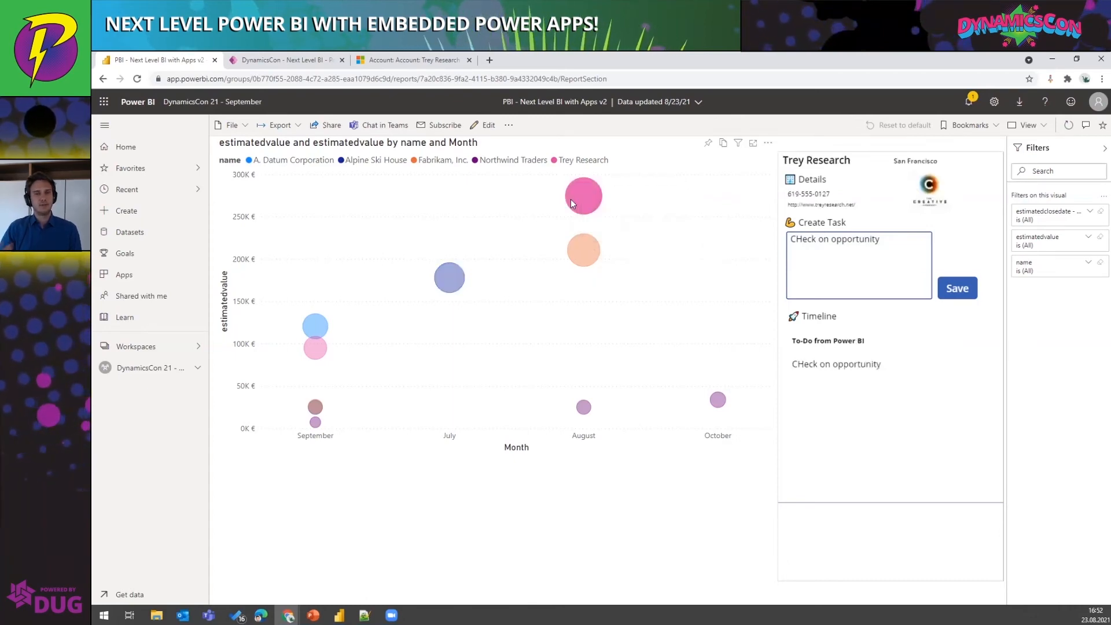